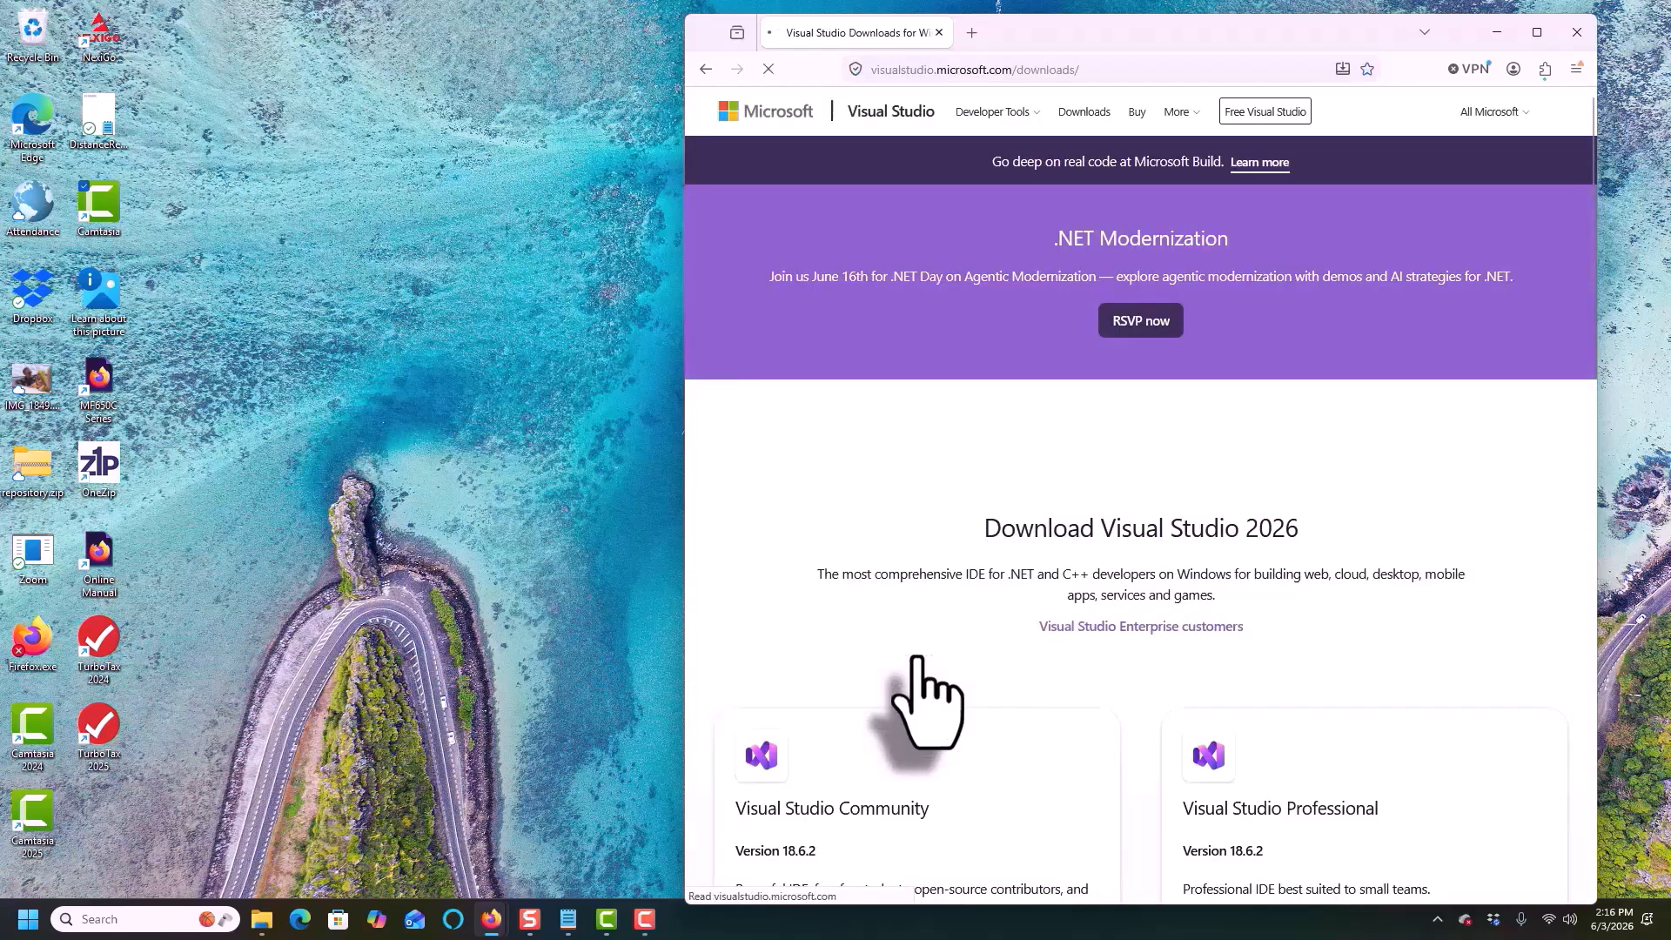
Download the free Visual Studio Community 2026 installer from the downloads page
drag(1284, 24, 1345, 13)
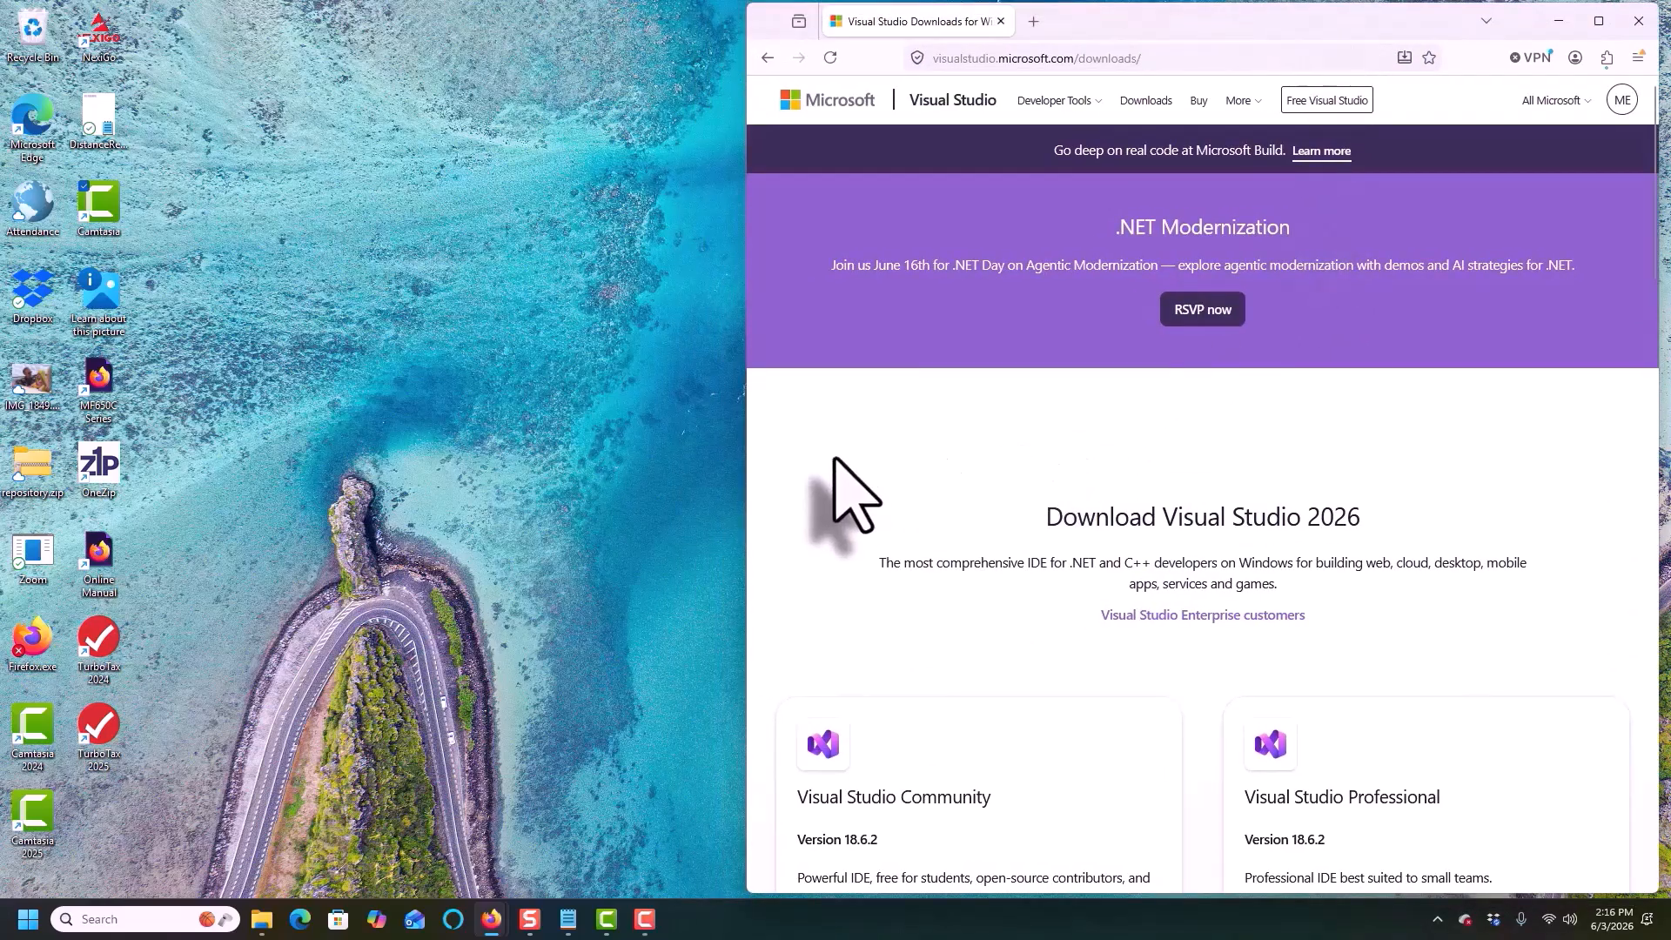
scroll(870, 487, down, 4)
click(844, 631)
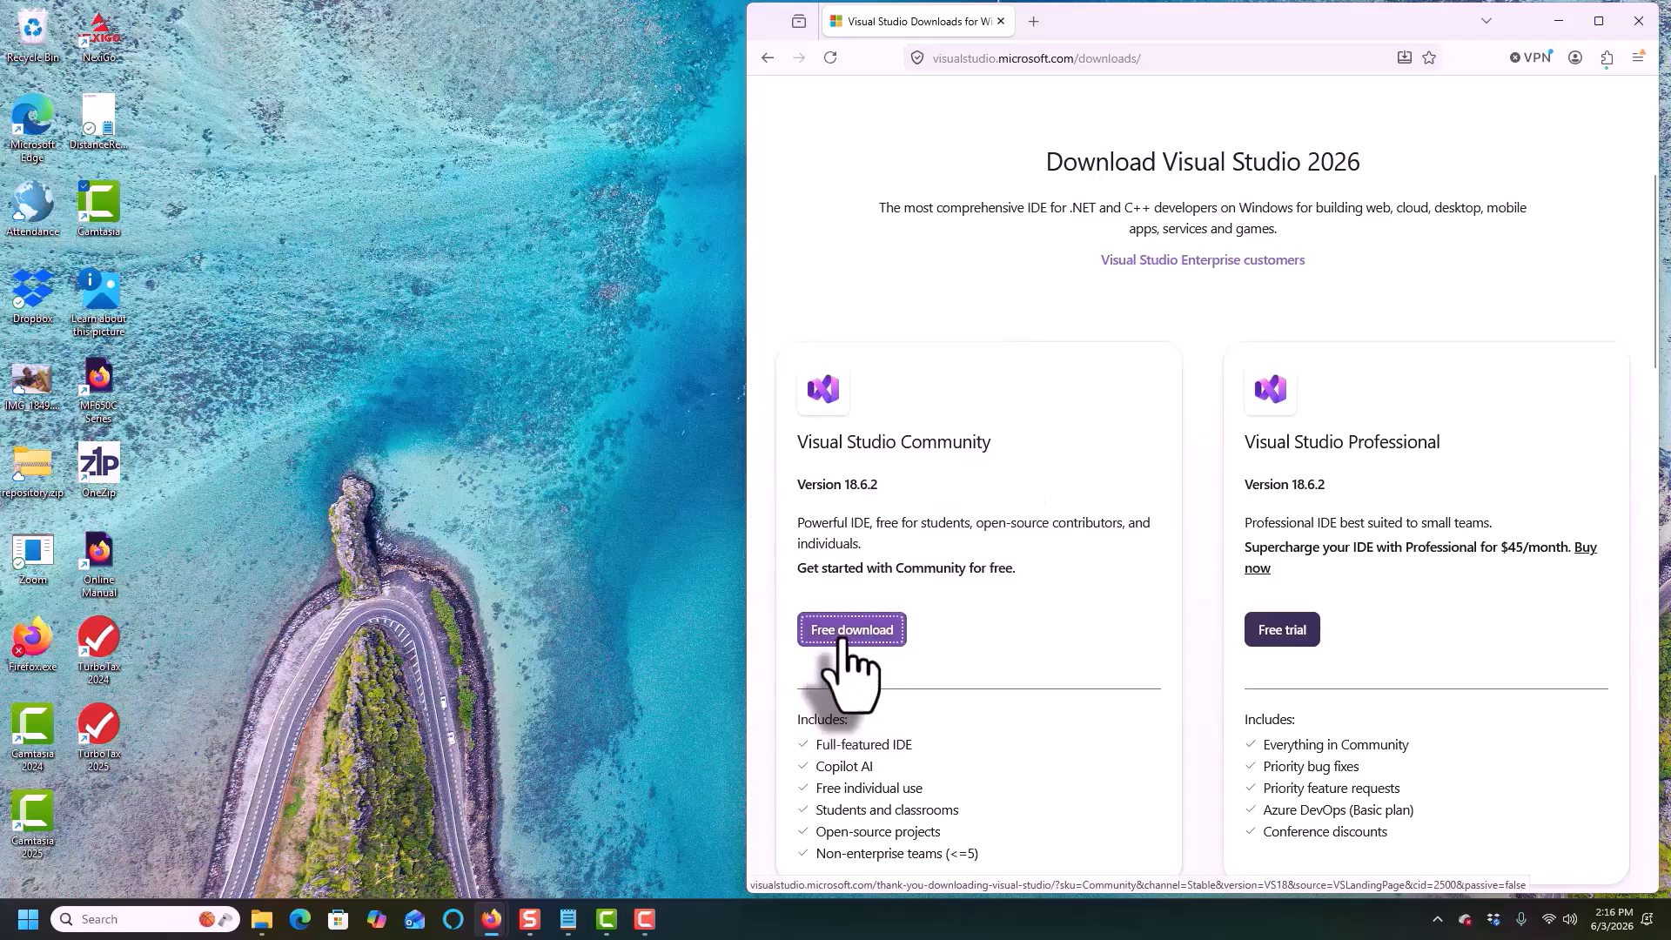
Start the Visual Studio Installer and choose to copy workloads and settings from the Visual Studio Community 2022 installation
click(1218, 100)
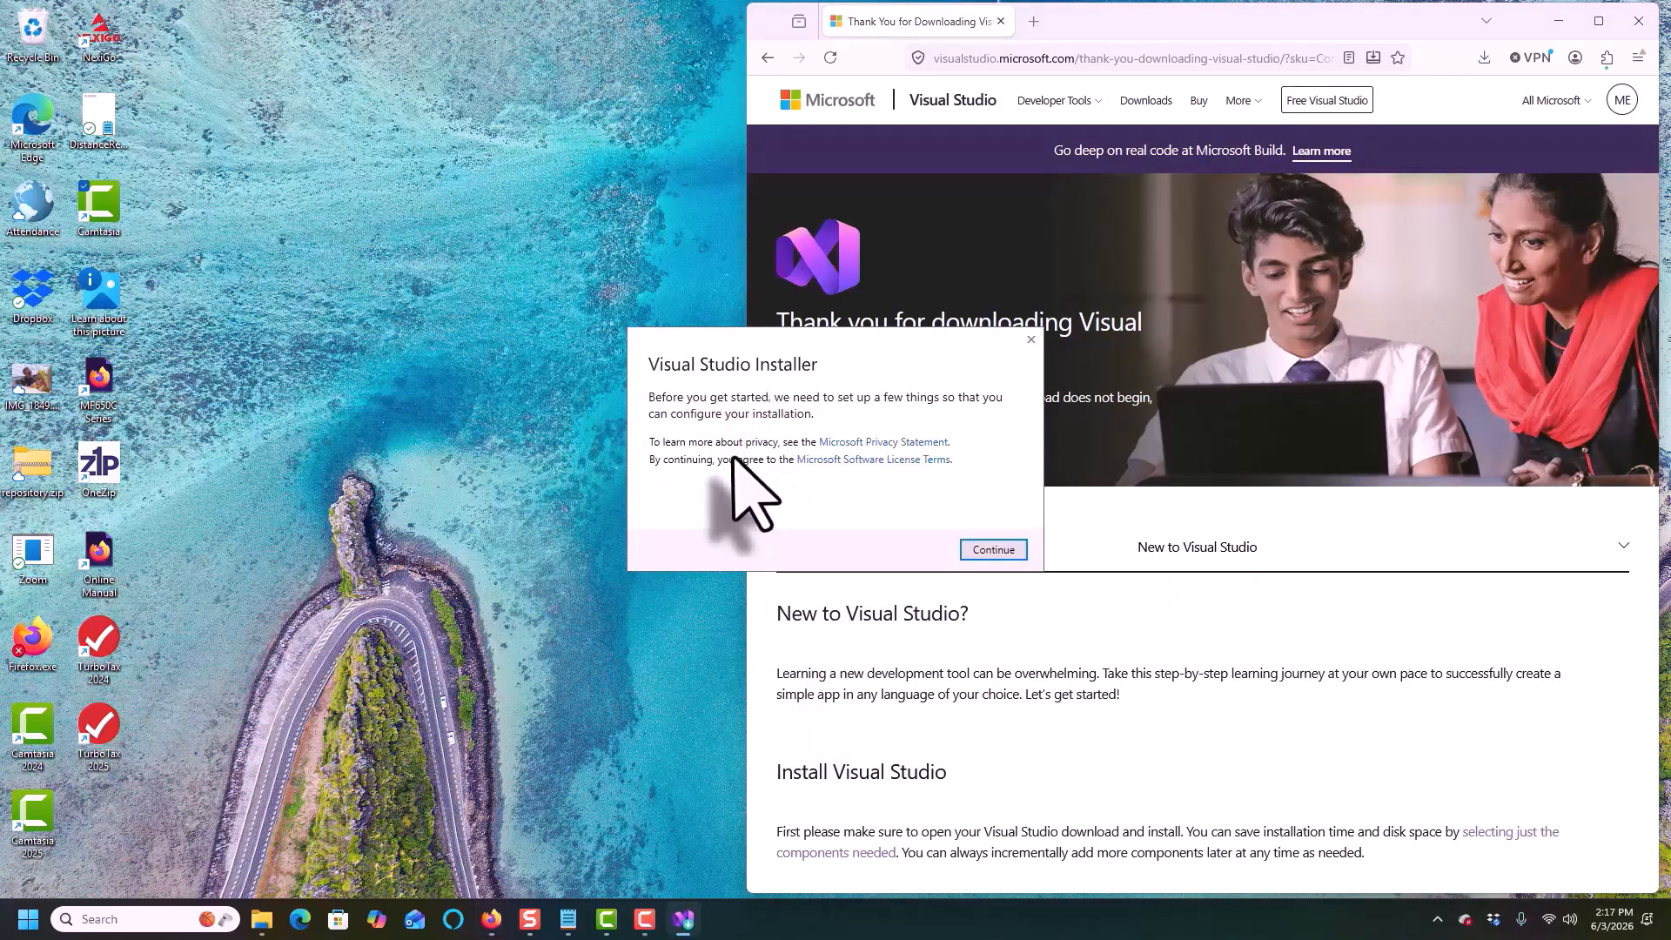
click(993, 549)
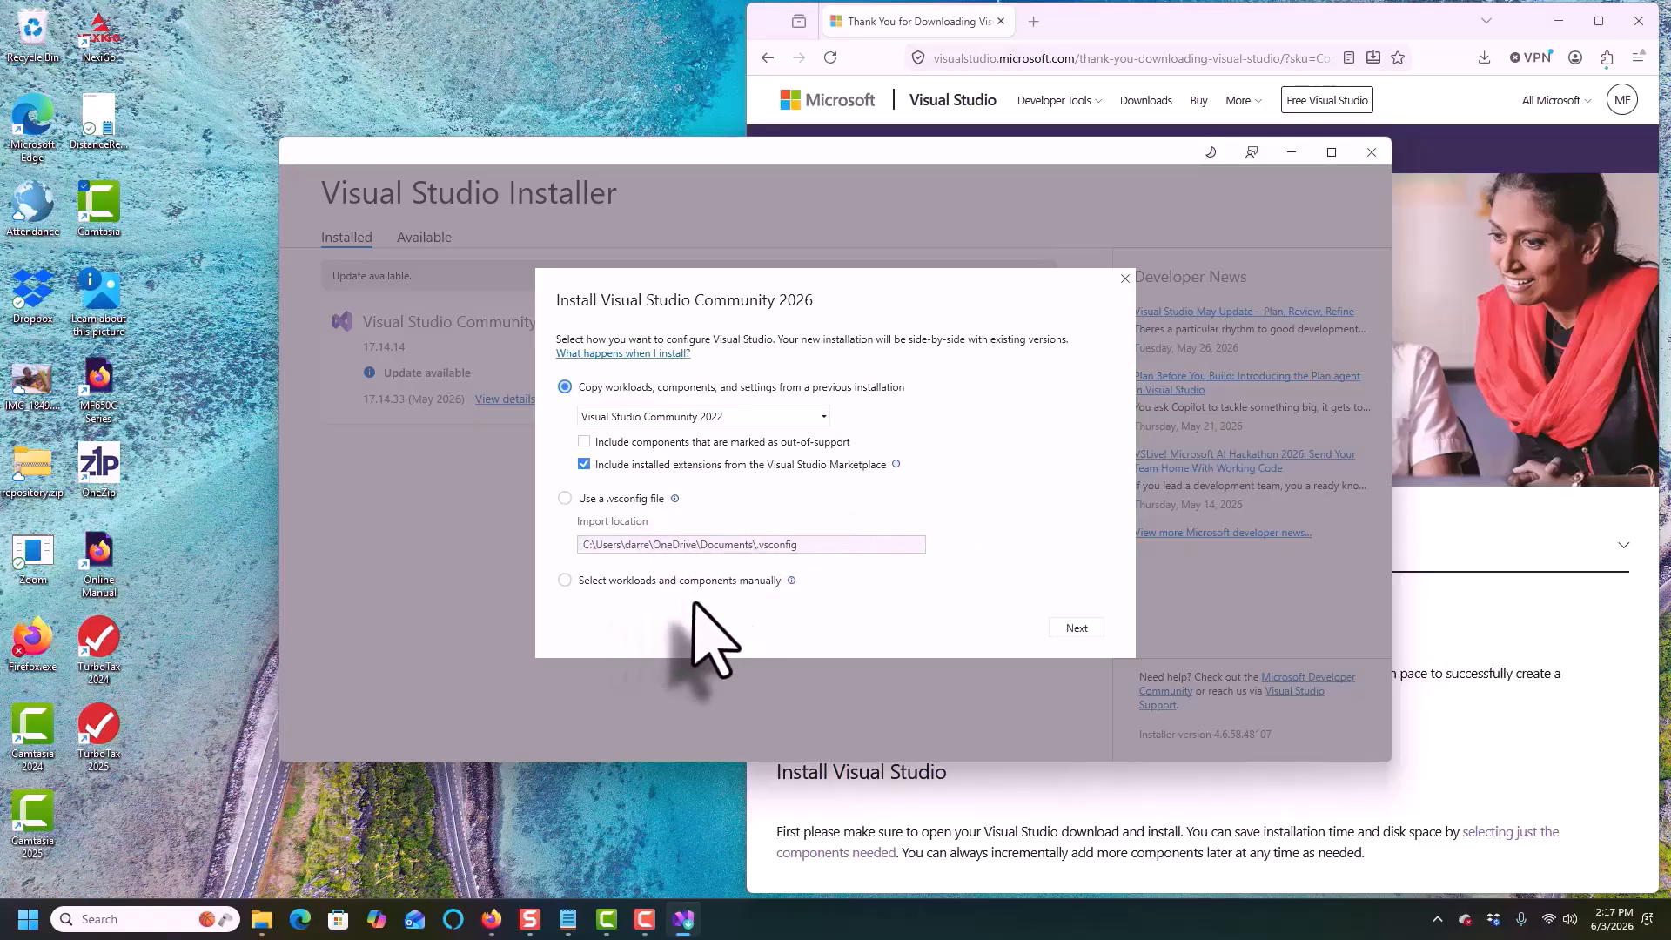
click(1077, 628)
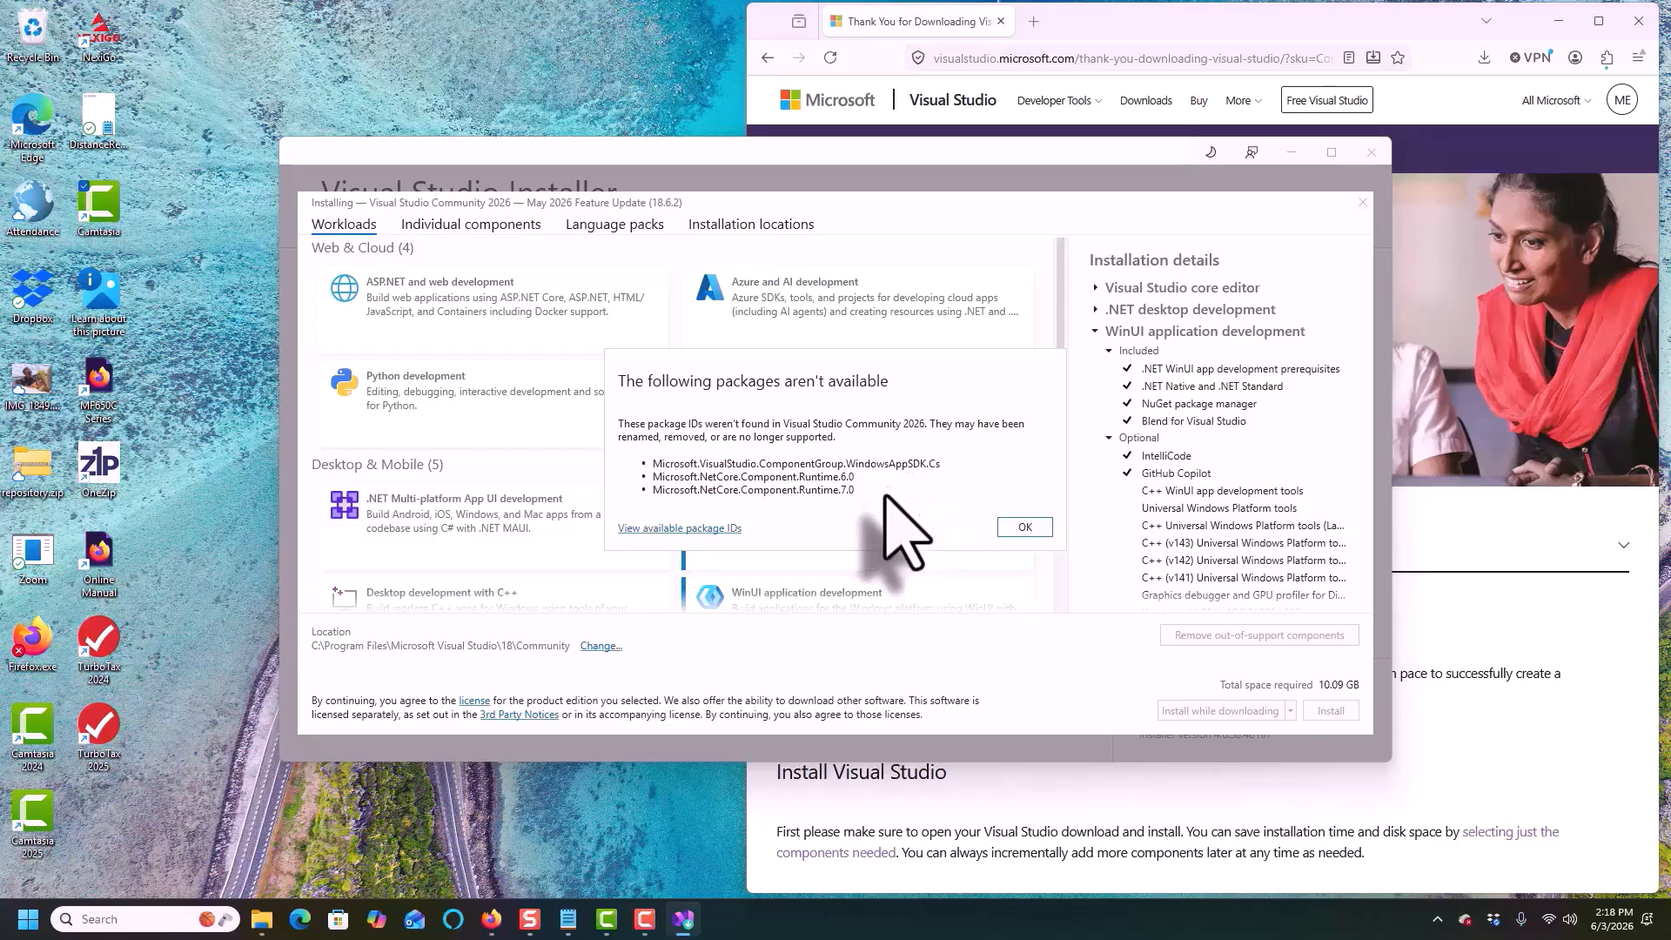
Dismiss the unavailable packages notice and add the Python development and .NET Multi-platform App UI development workloads
click(1025, 527)
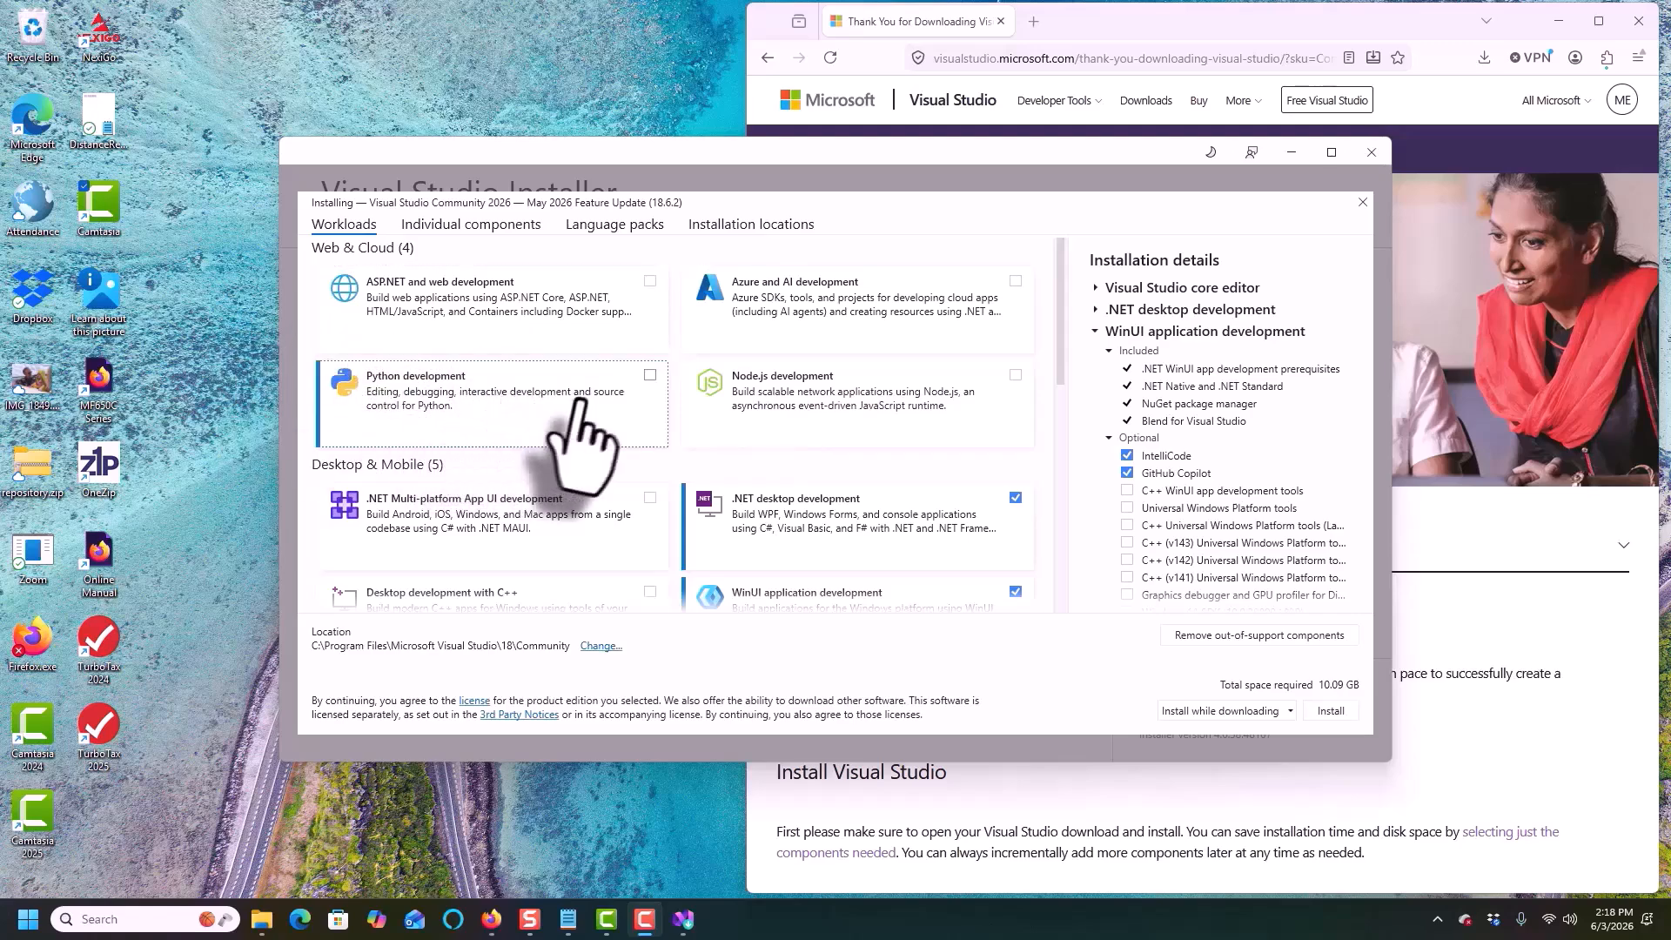
click(651, 376)
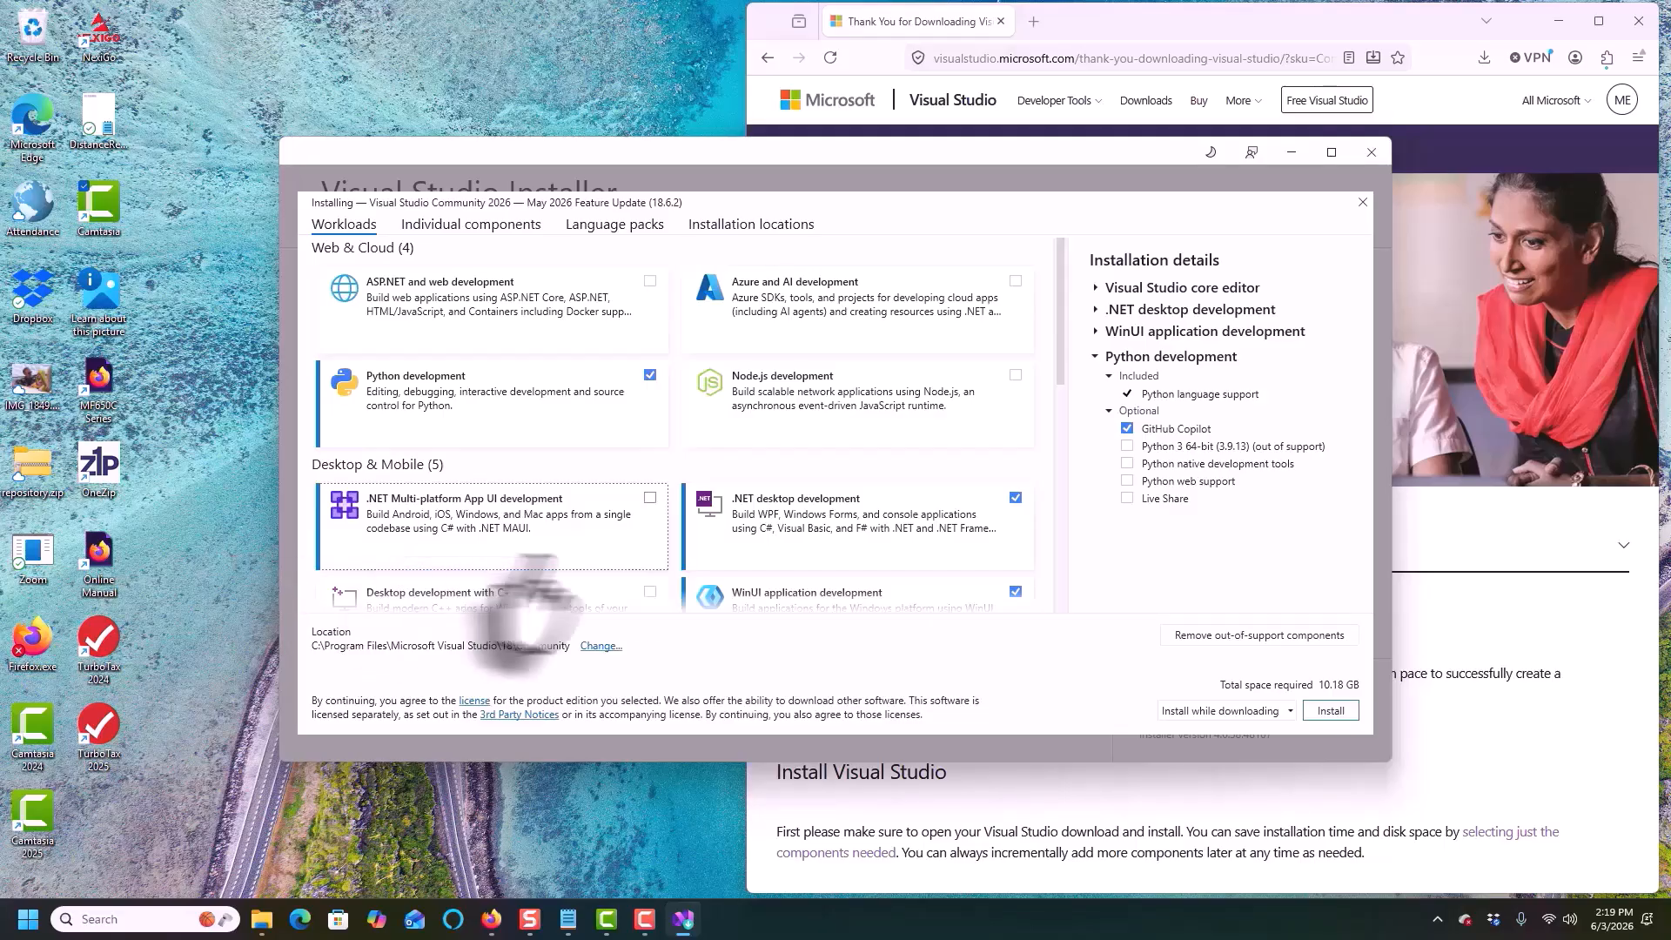
click(654, 509)
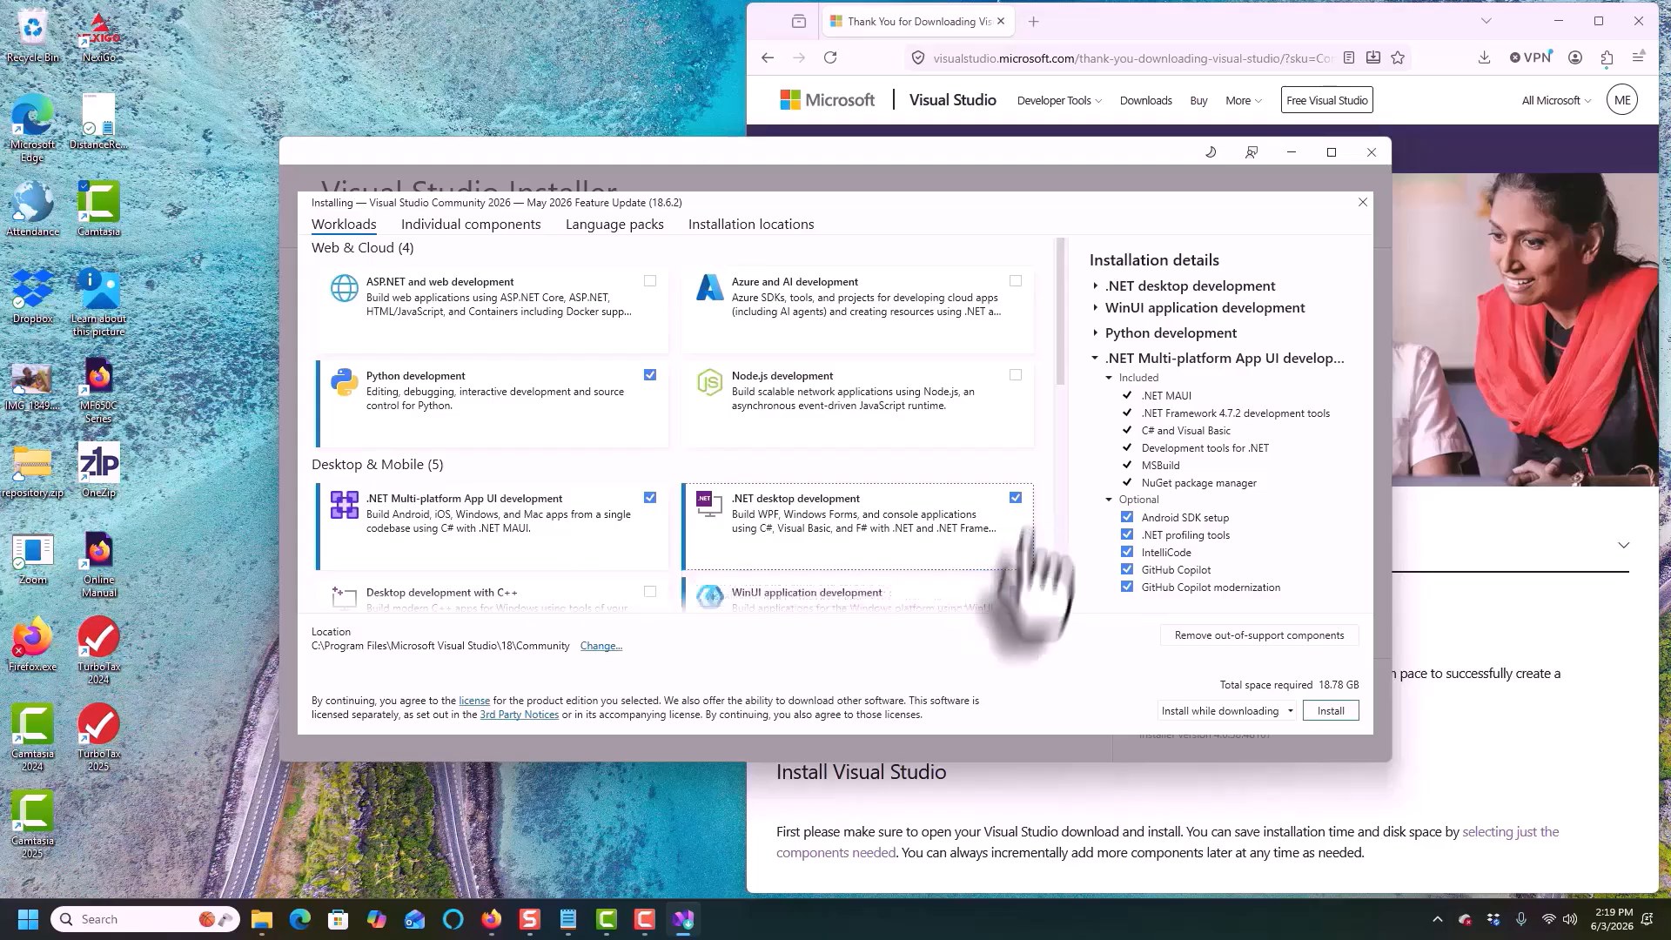
Install Visual Studio Community 2026 with the Install while downloading option
scroll(740, 591, down, 2)
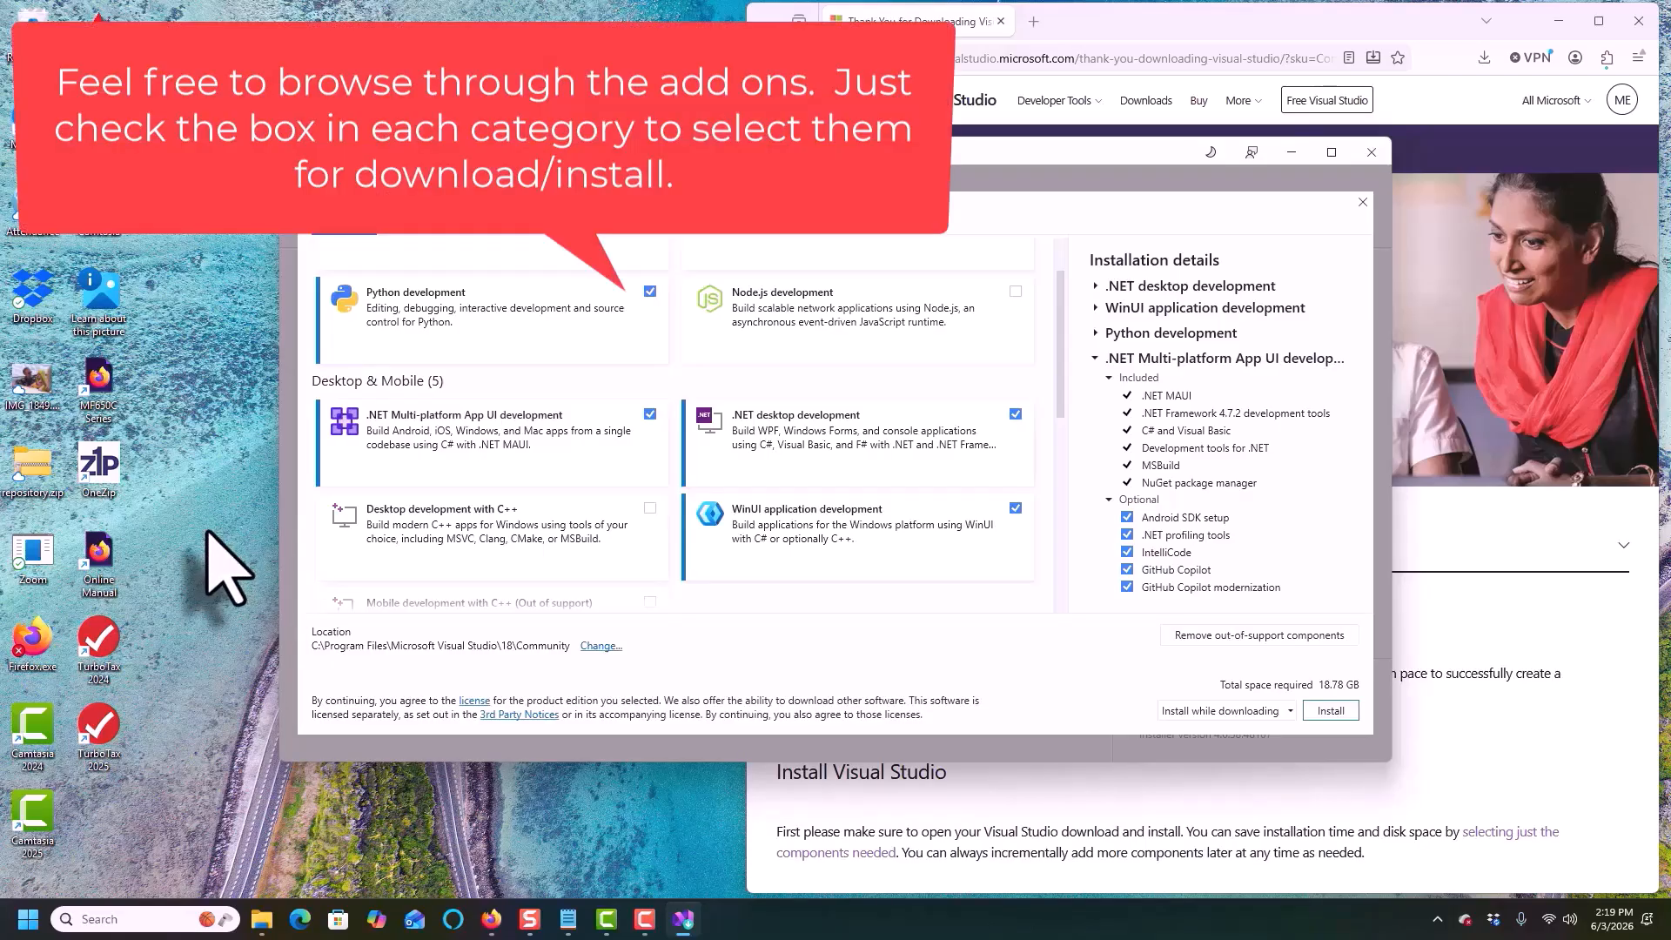
scroll(328, 560, down, 3)
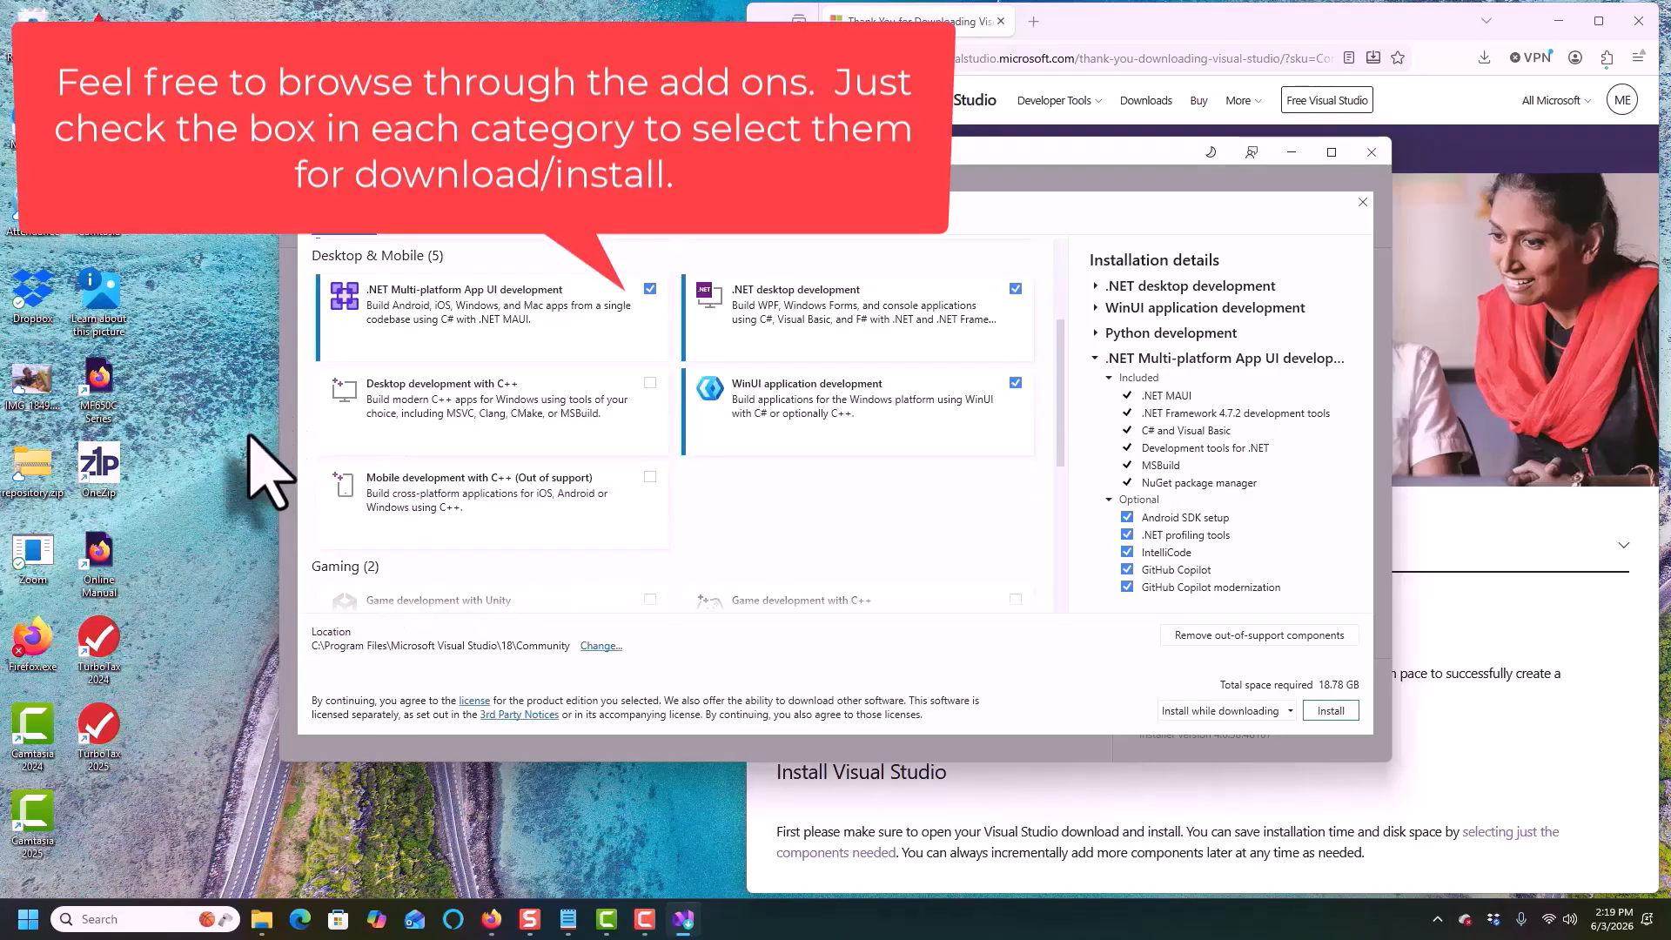
scroll(700, 578, down, 3)
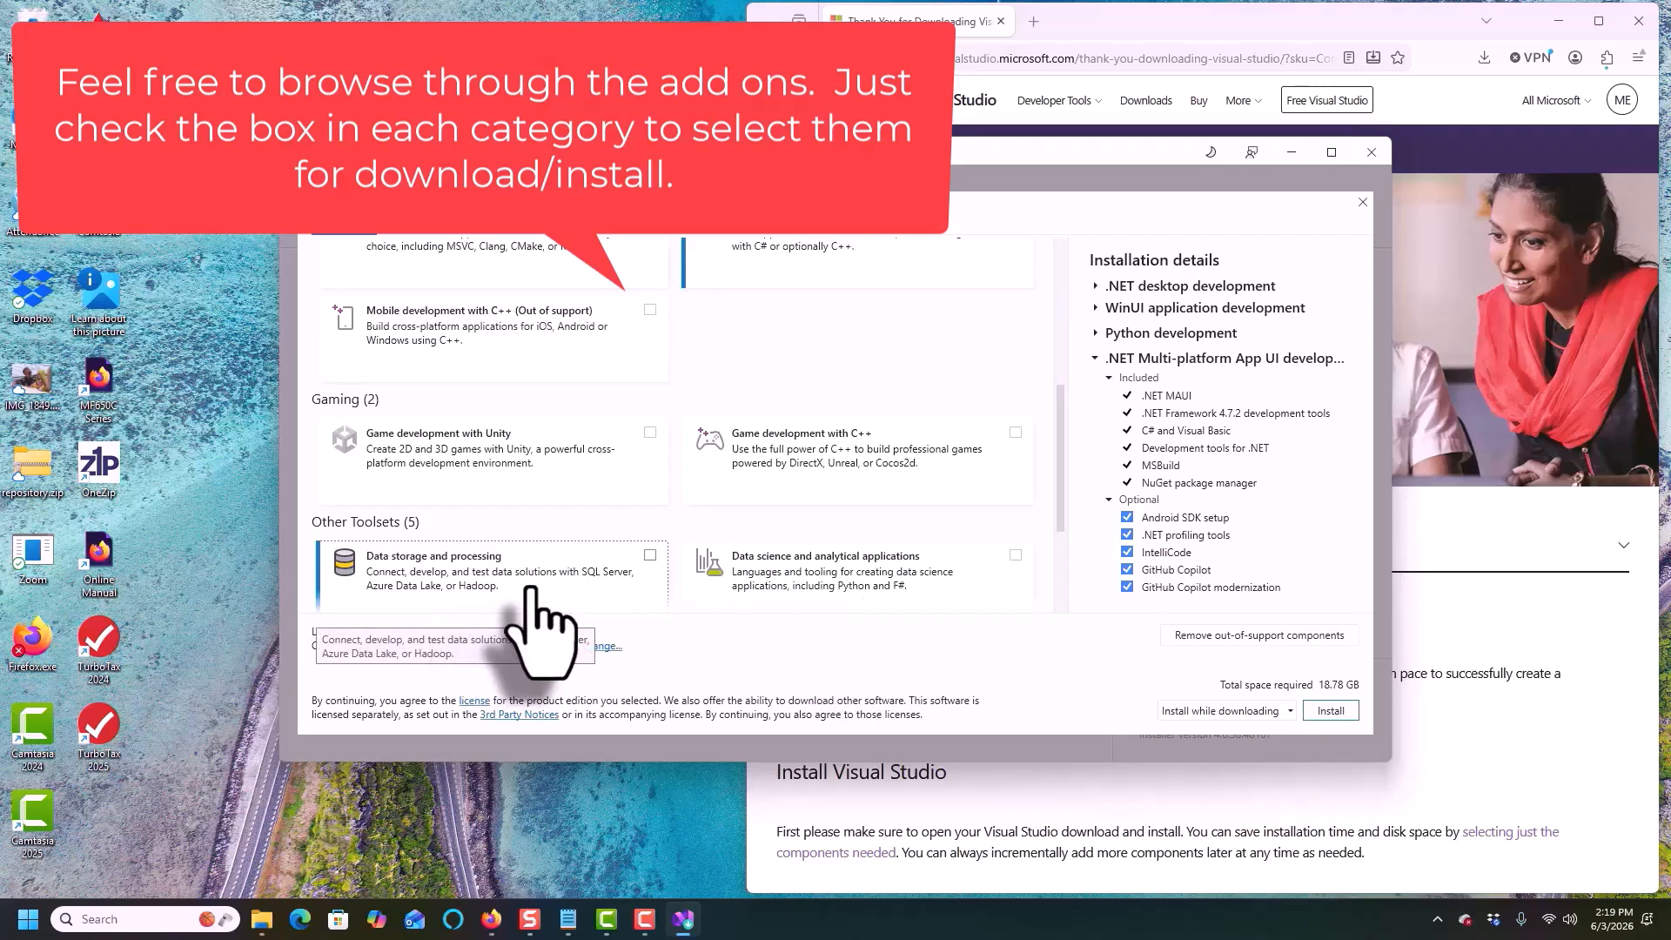
scroll(1060, 549, down, 4)
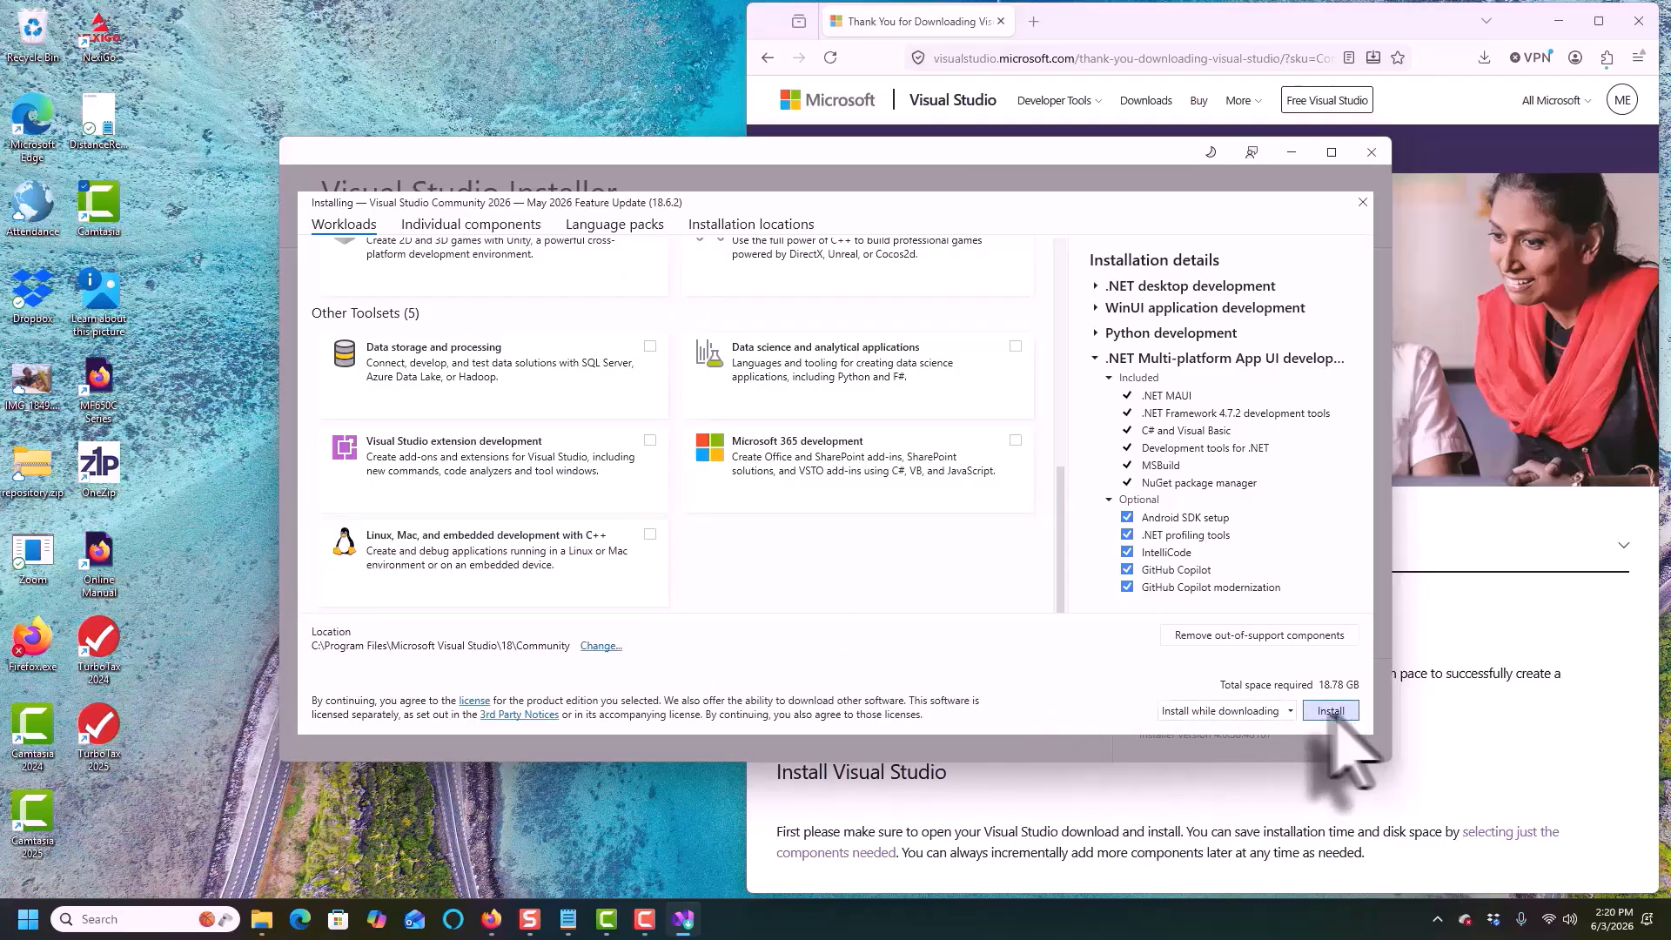
click(1292, 710)
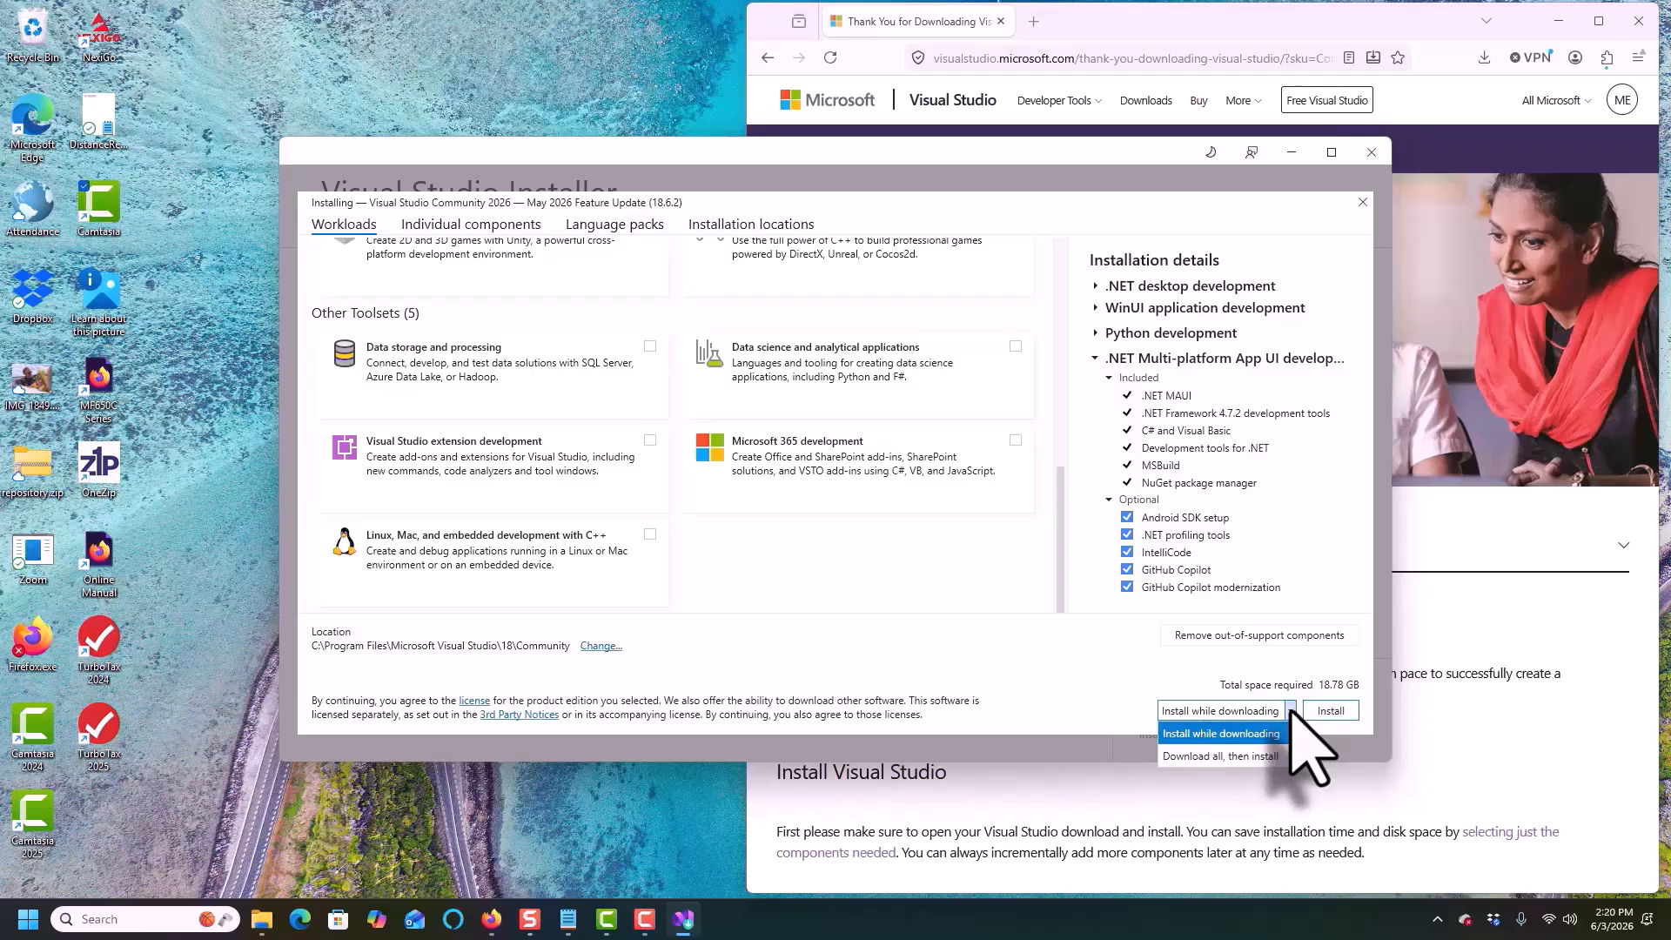
click(1291, 709)
click(1324, 711)
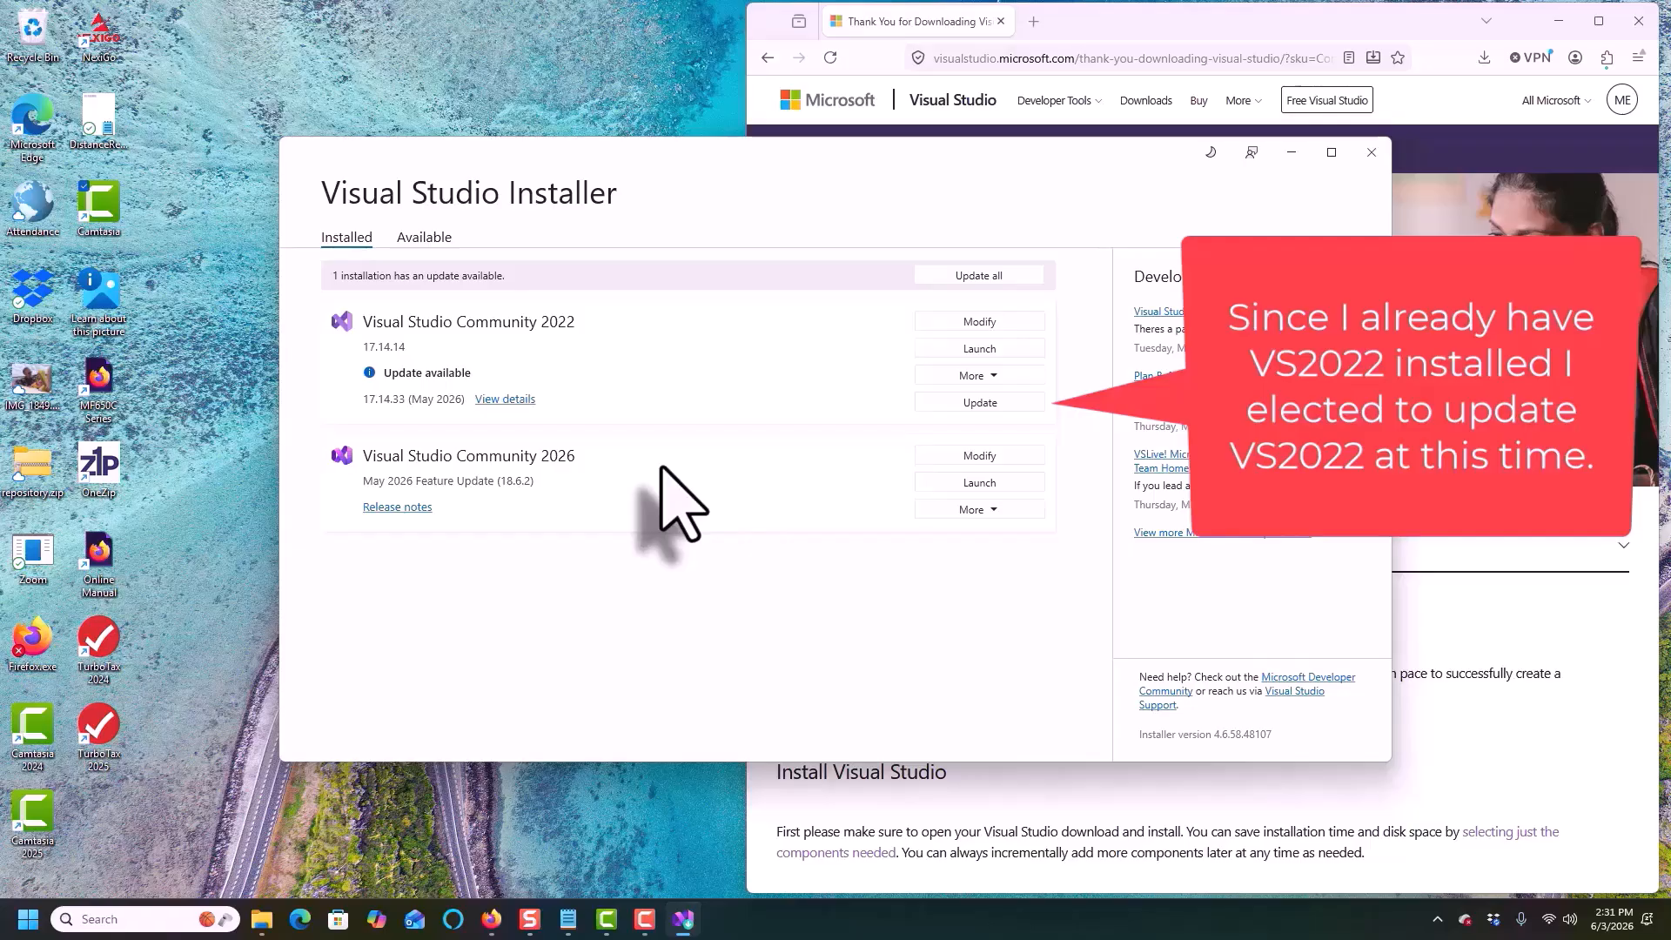
Update Visual Studio Community 2022 and close the installer
click(980, 402)
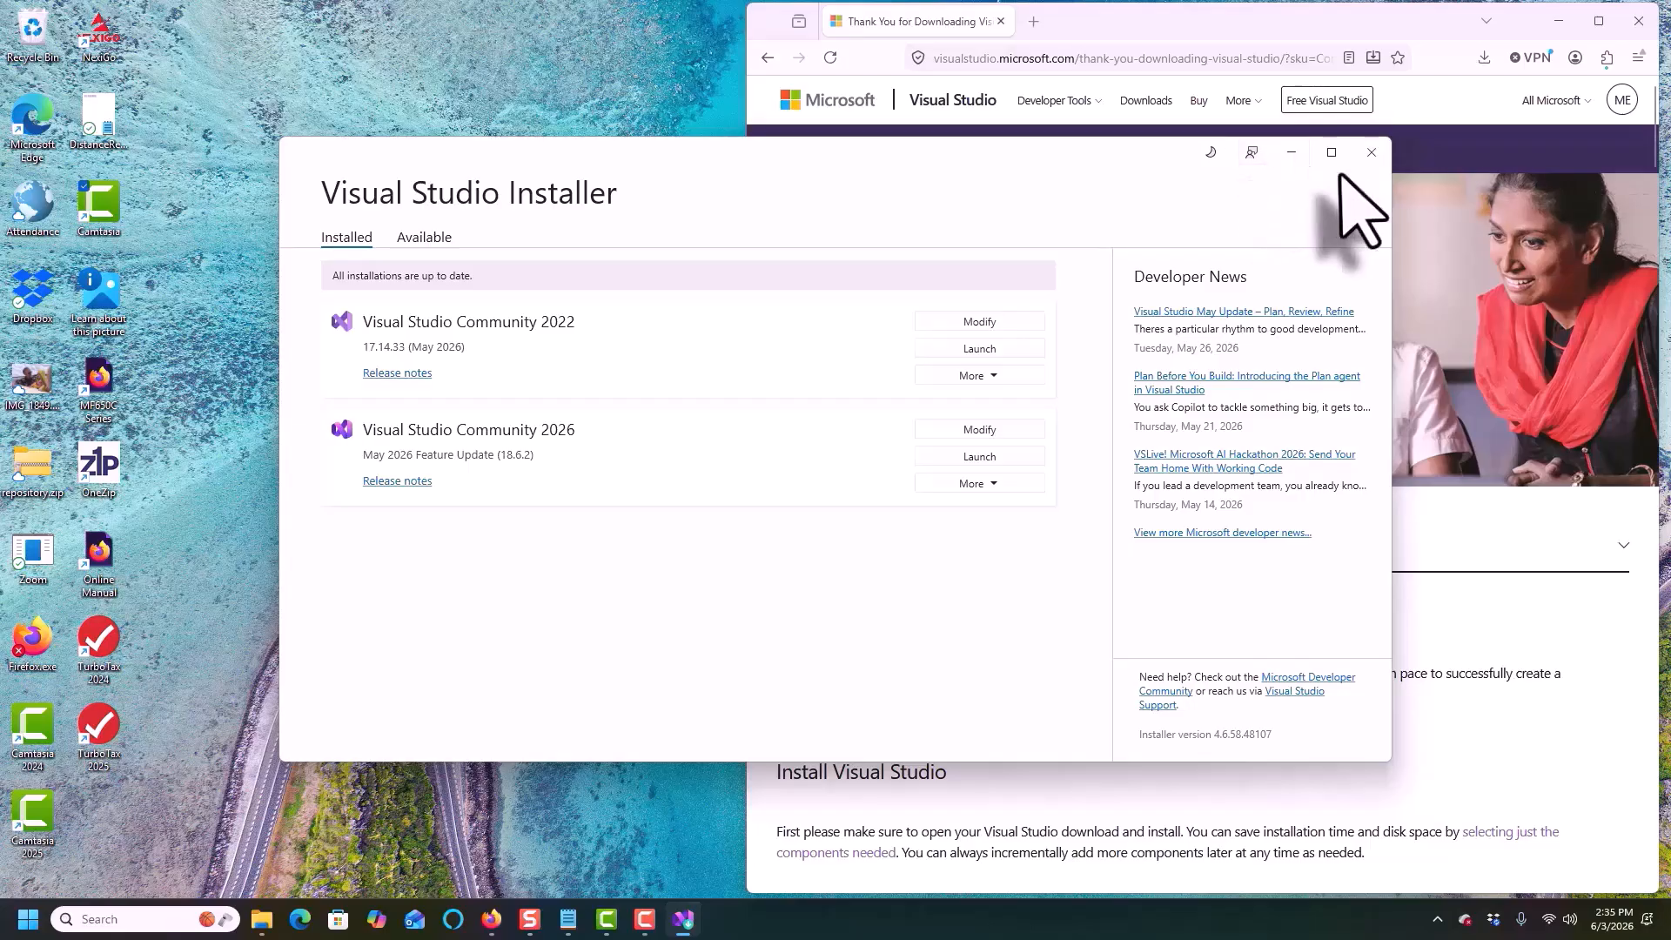
click(1372, 153)
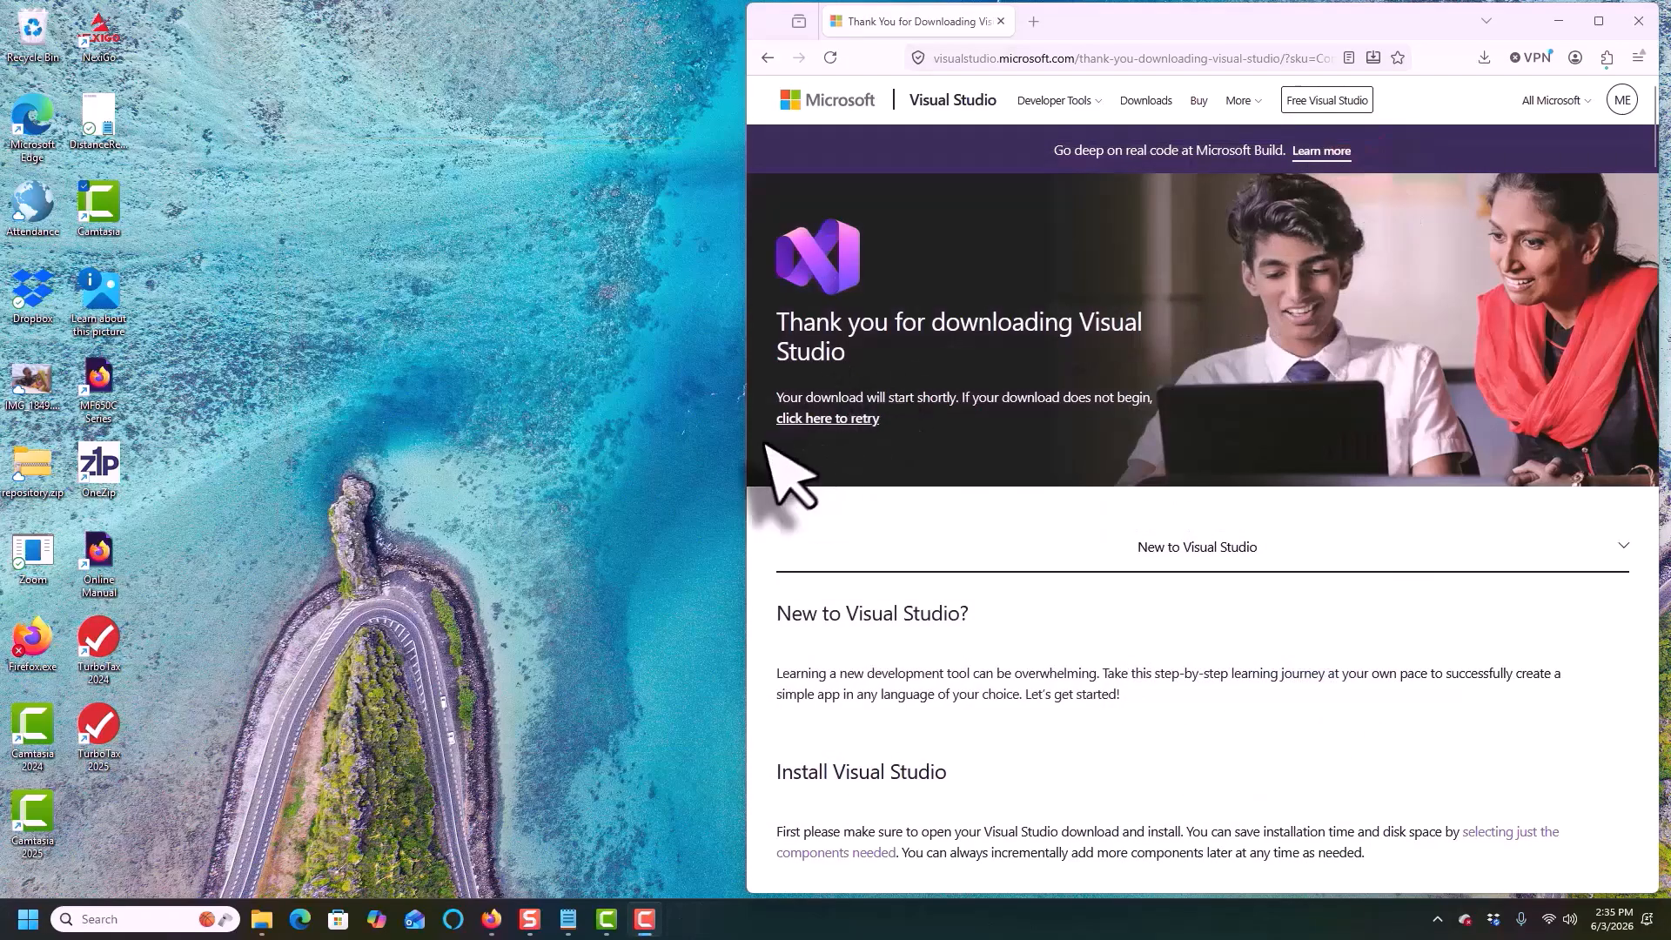
Launch Visual Studio from the Start menu's full recommended list
click(28, 919)
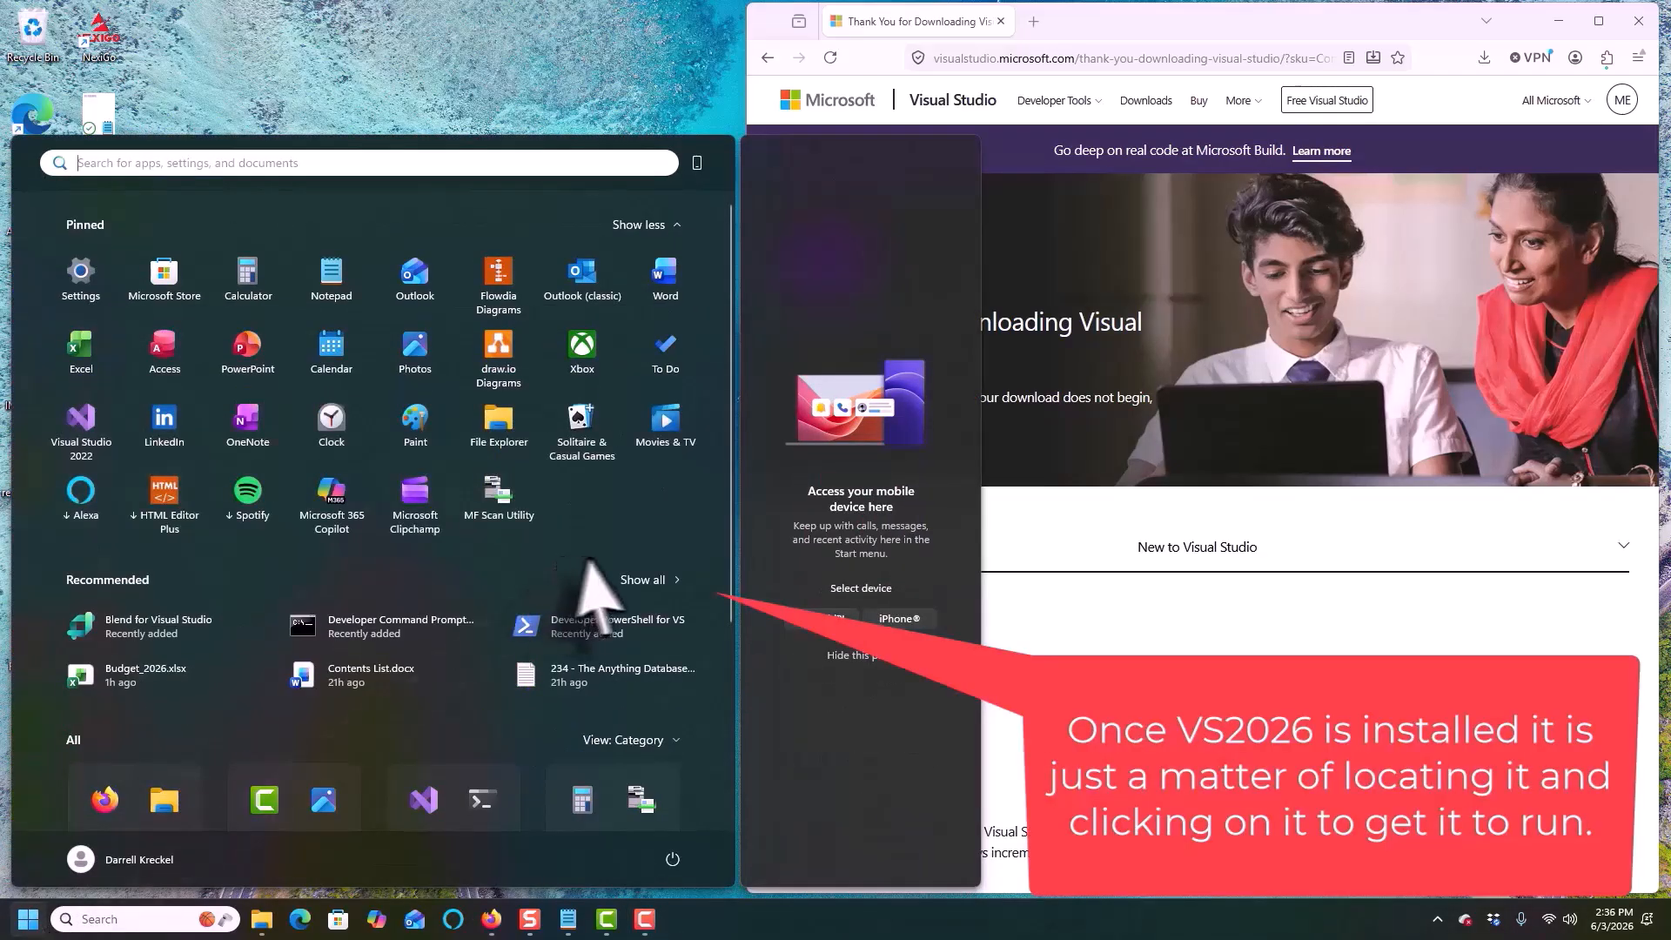
click(677, 580)
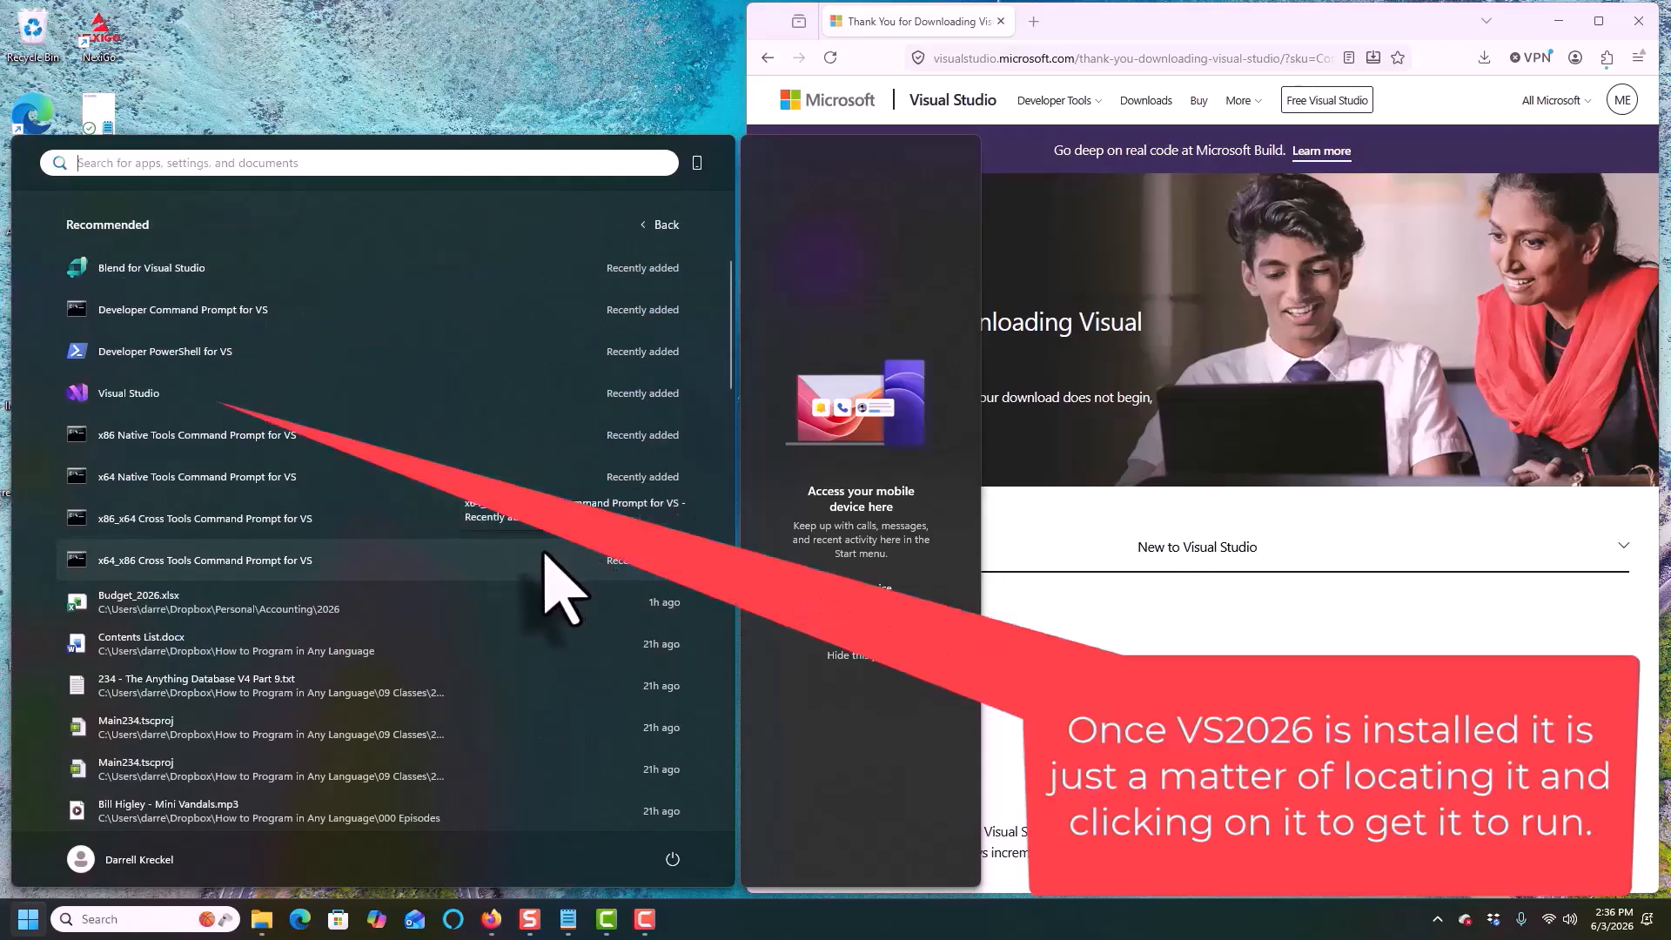
click(191, 393)
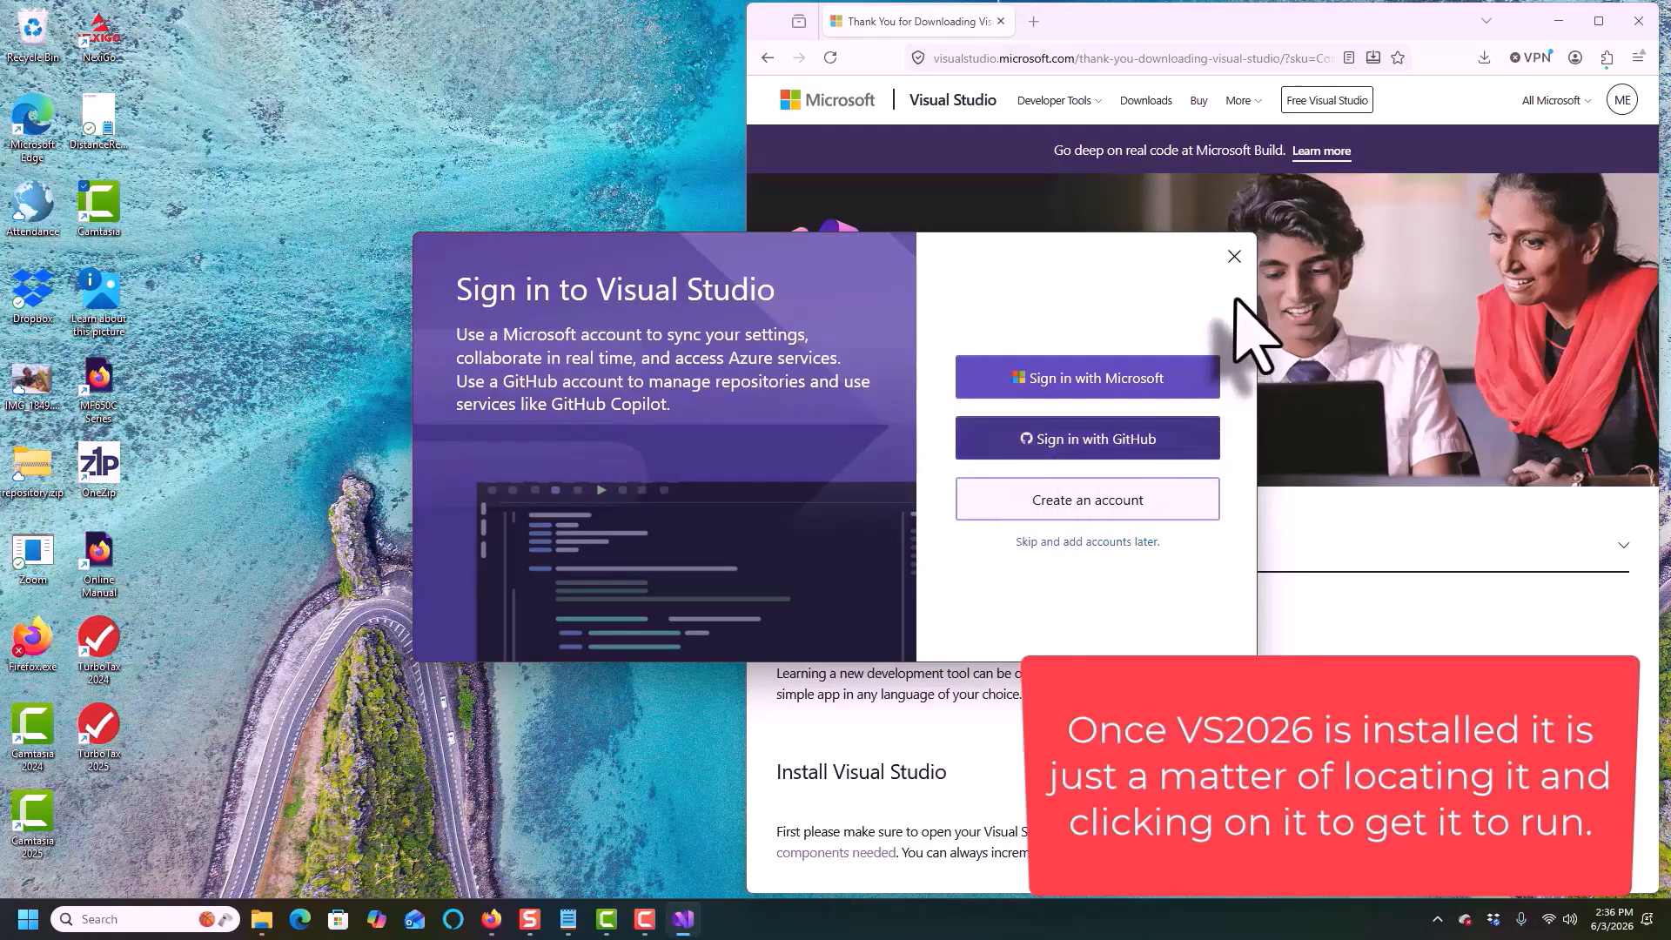
Skip signing in and start Visual Studio with General development settings and the Dark theme
click(1076, 542)
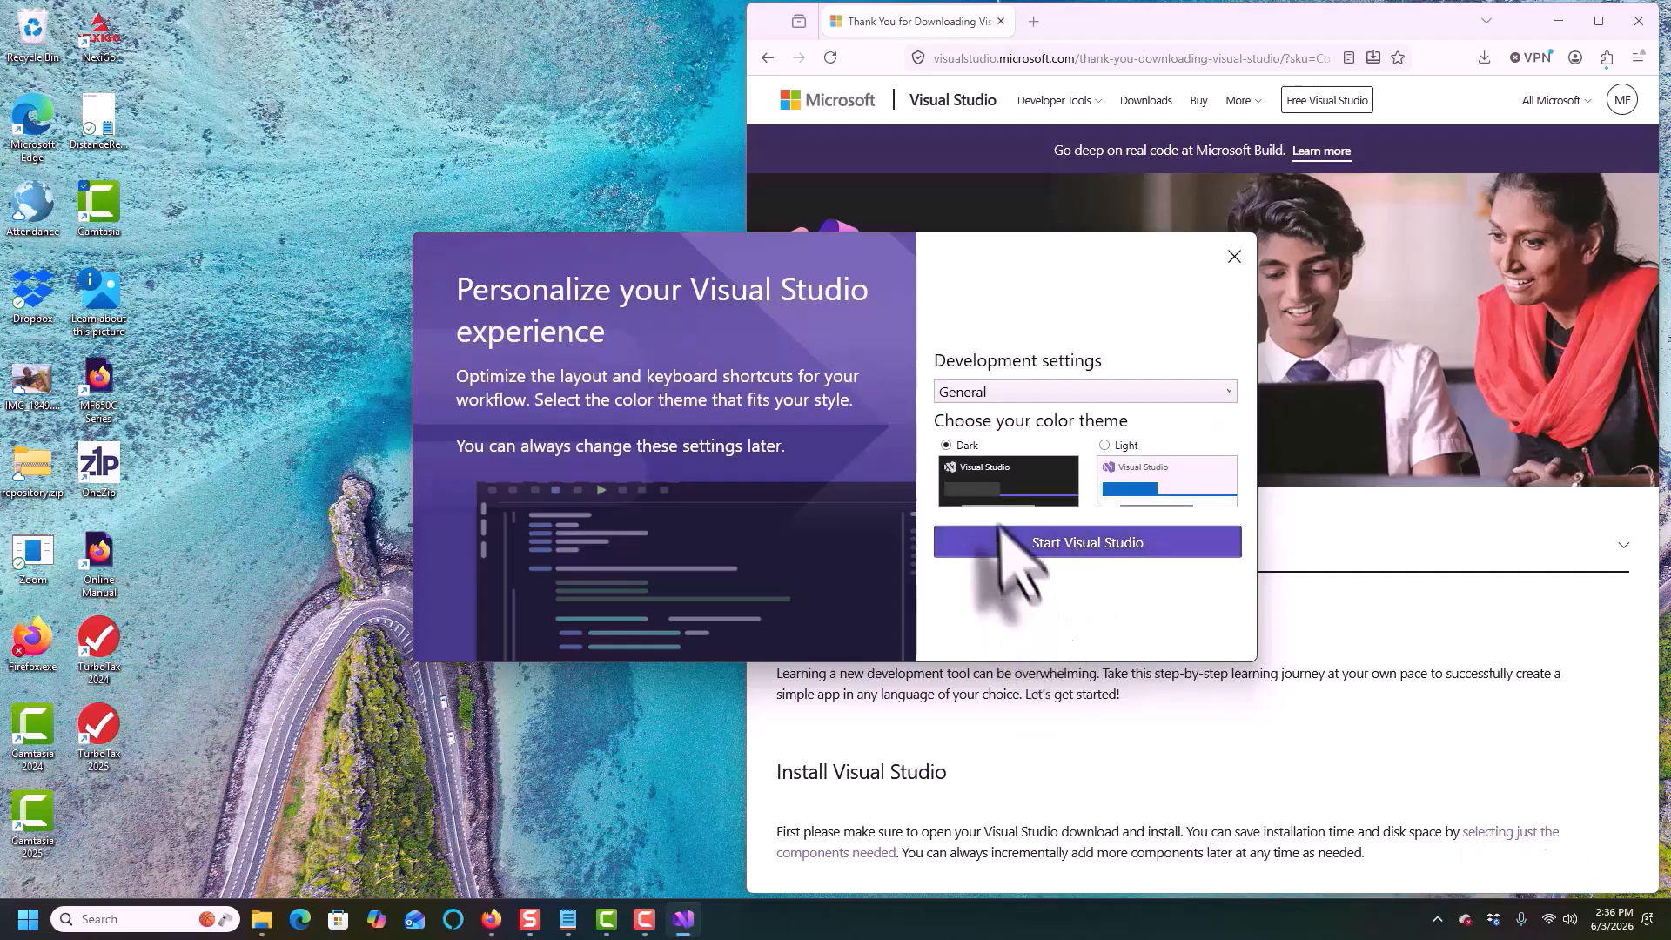
click(1072, 548)
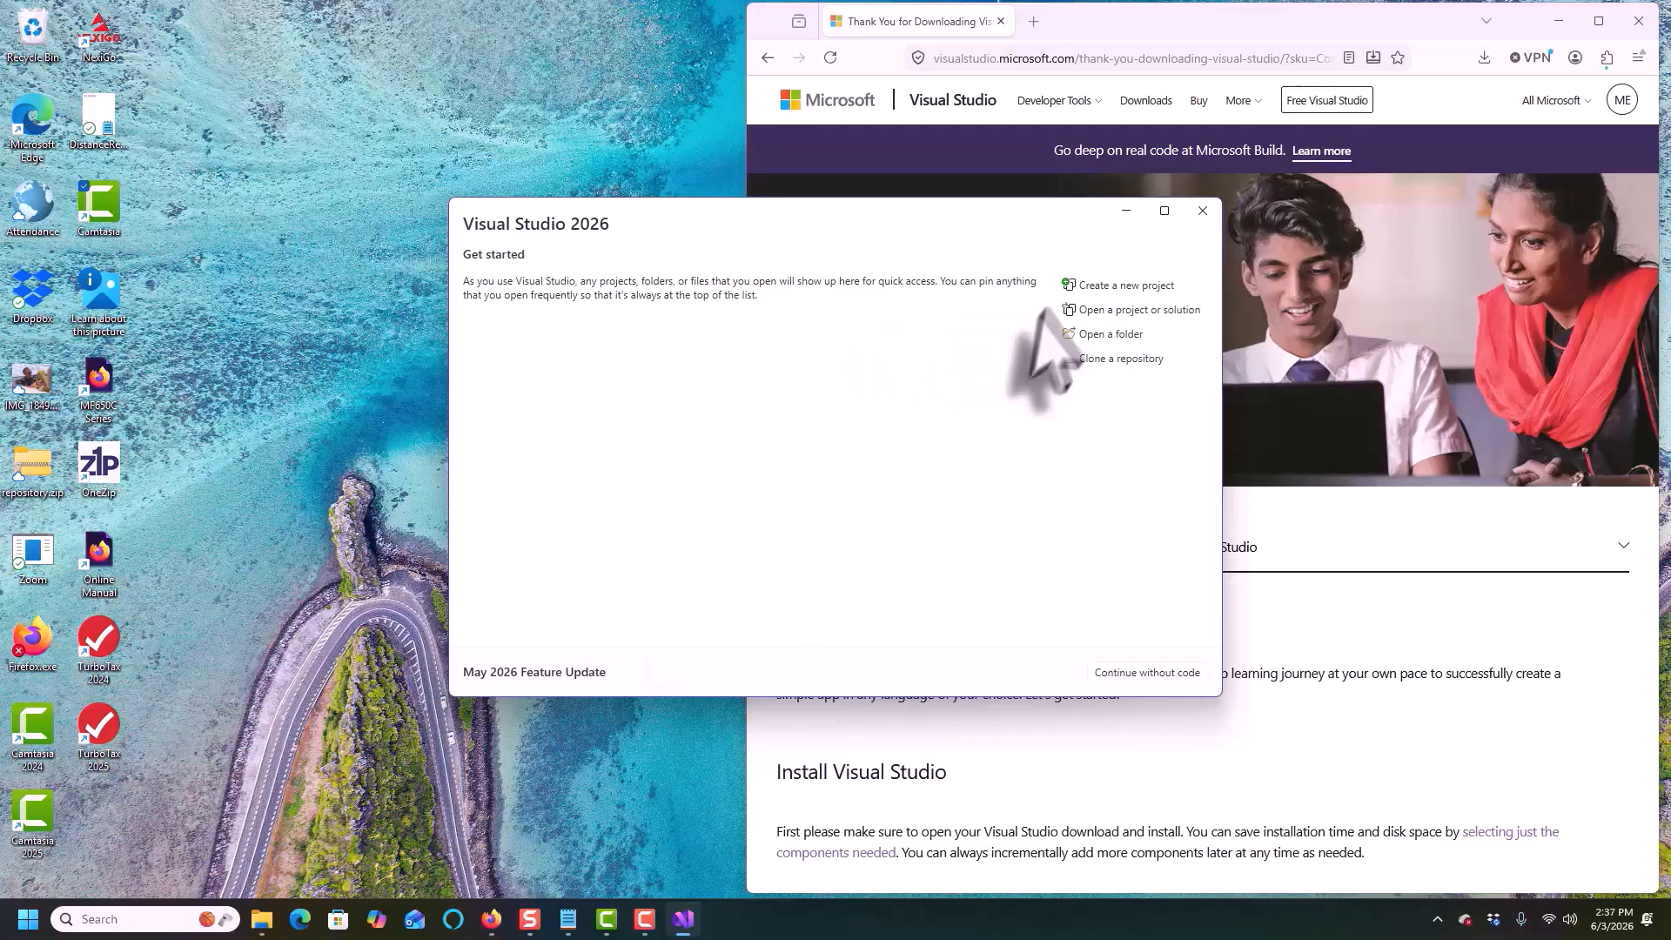
Start a new project using the C# Windows Forms App (.NET Framework) template
click(1123, 287)
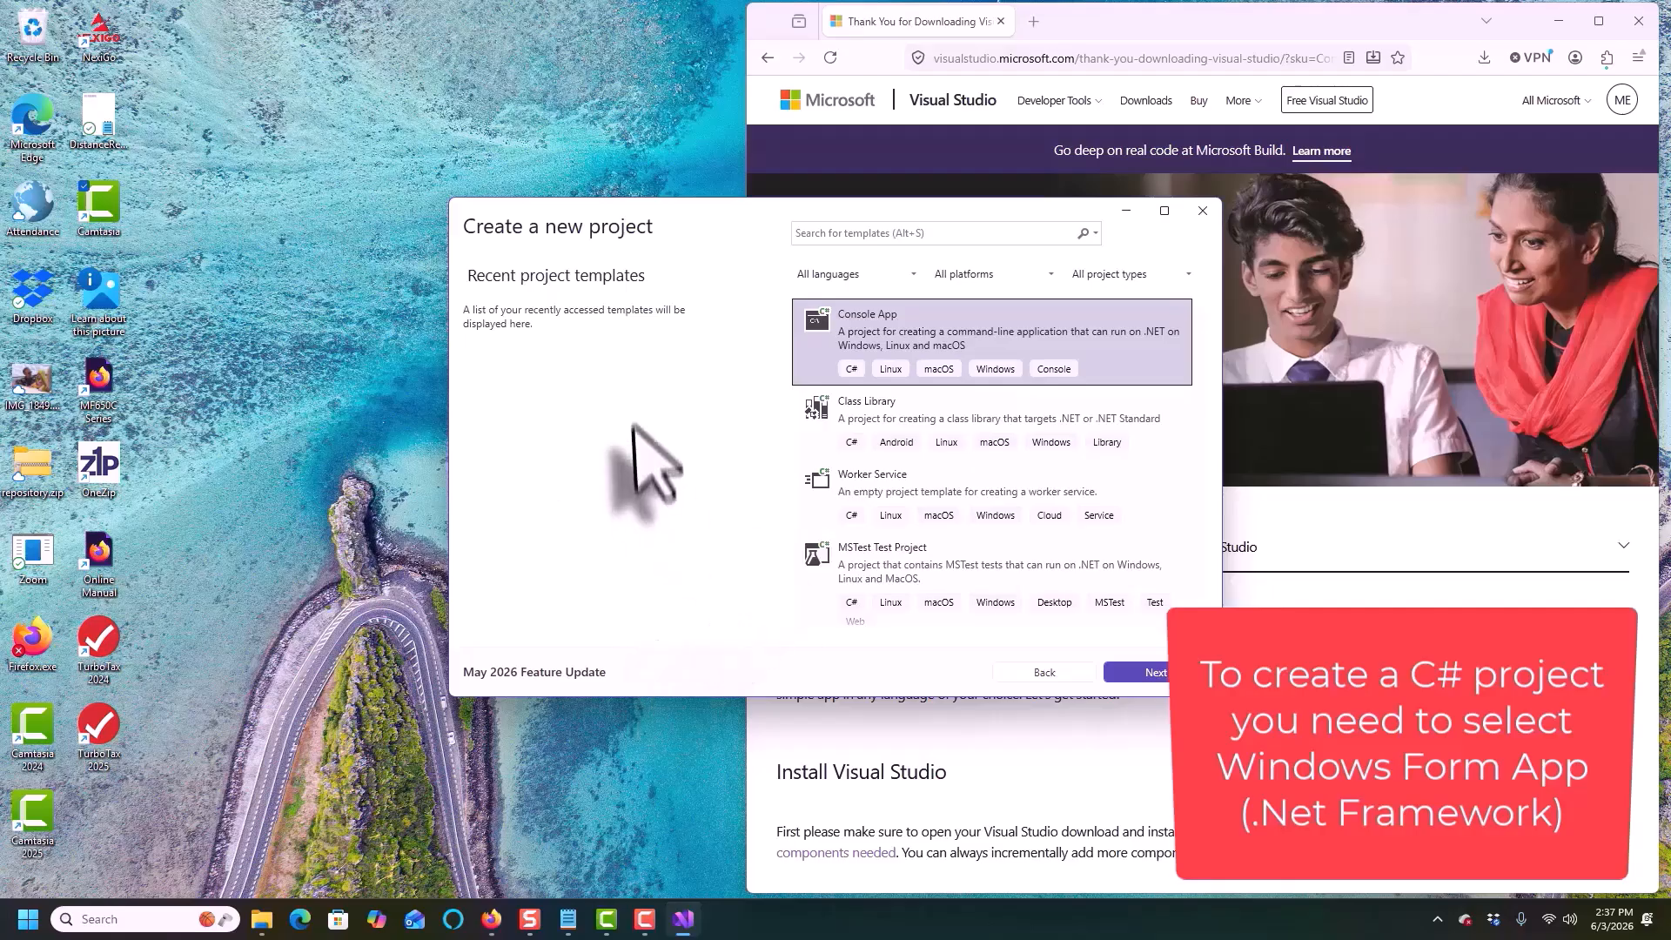
scroll(1080, 518, down, 2)
scroll(1084, 531, down, 3)
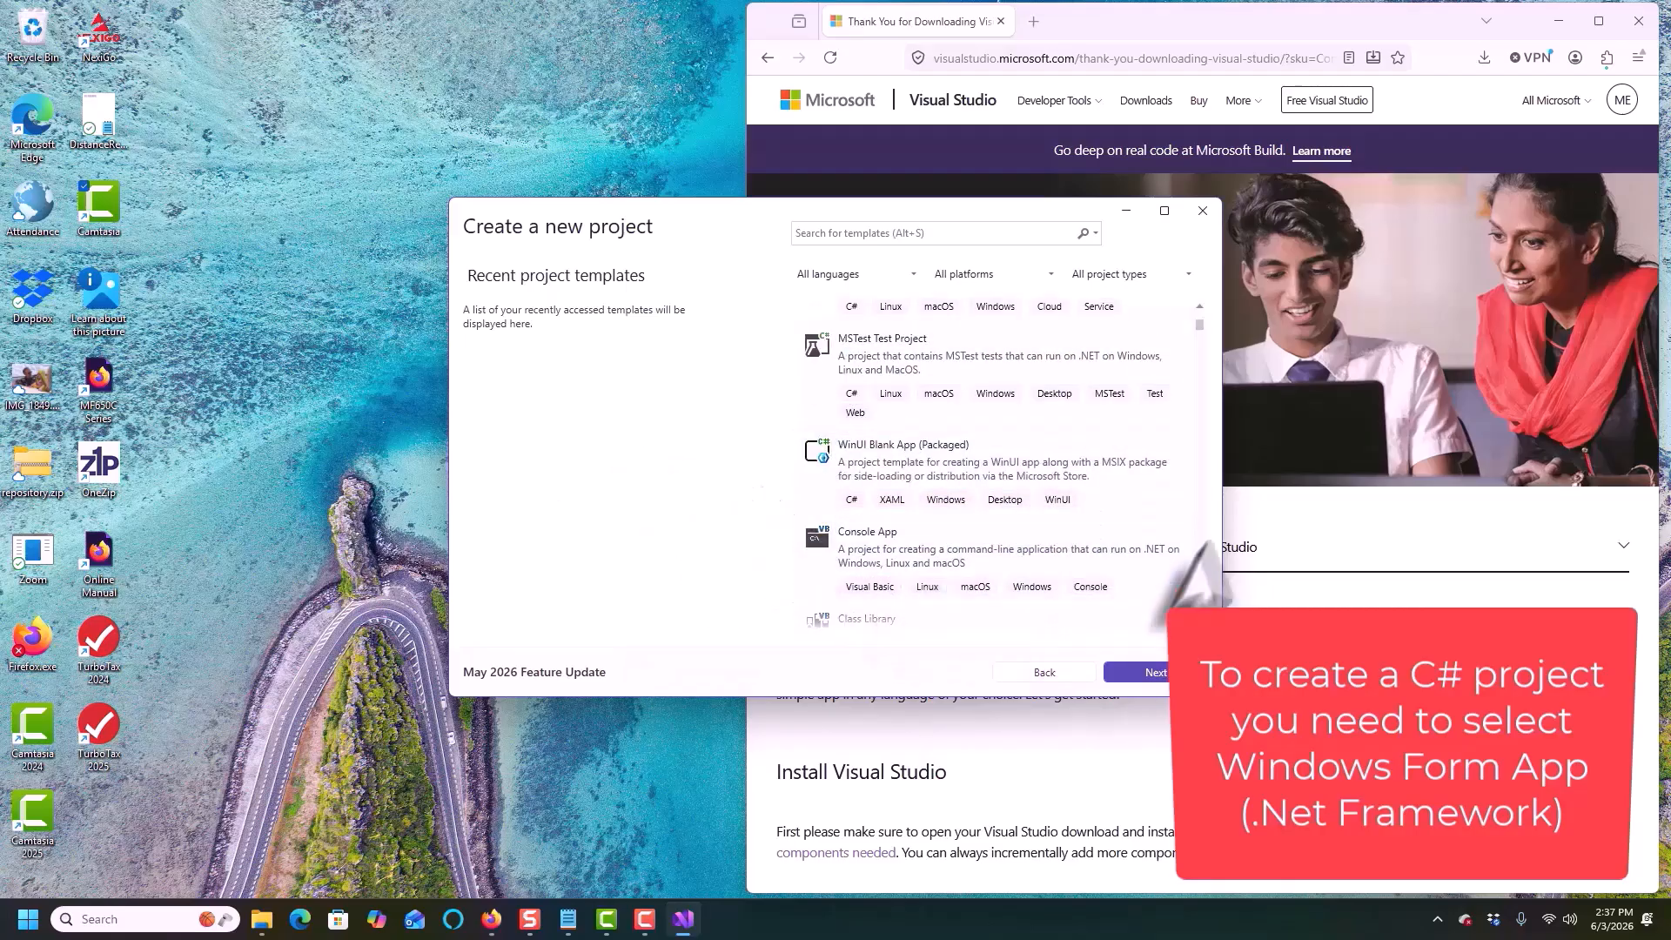
drag(800, 697, 797, 867)
drag(719, 198, 723, 73)
drag(724, 87, 356, 35)
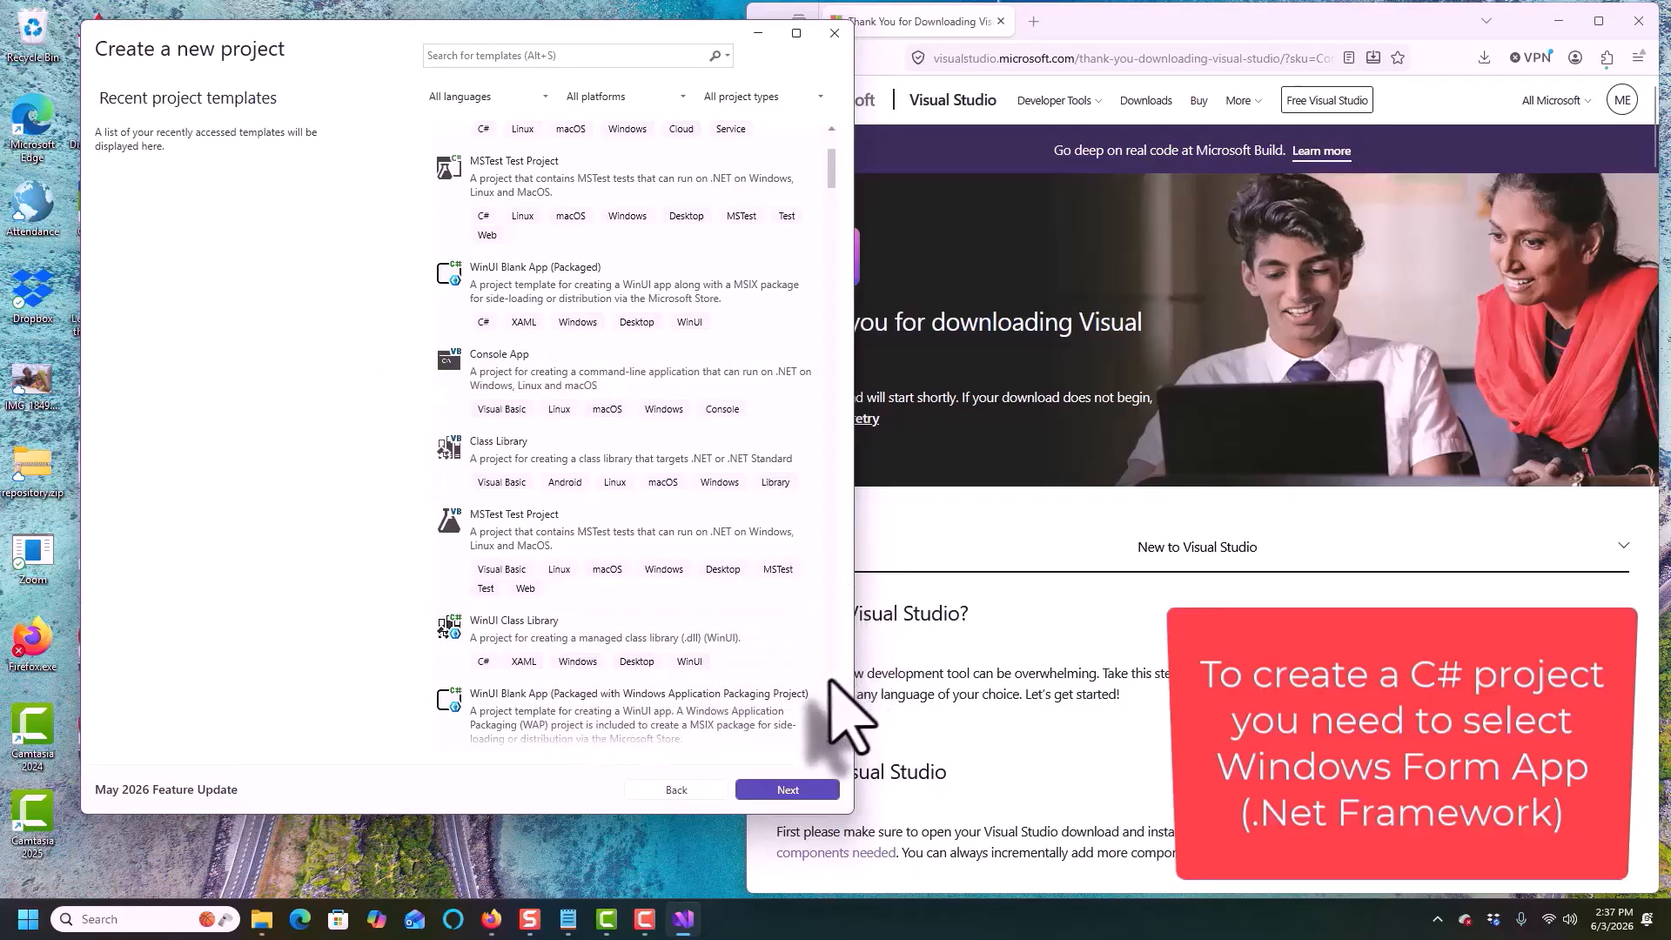
scroll(829, 742, down, 3)
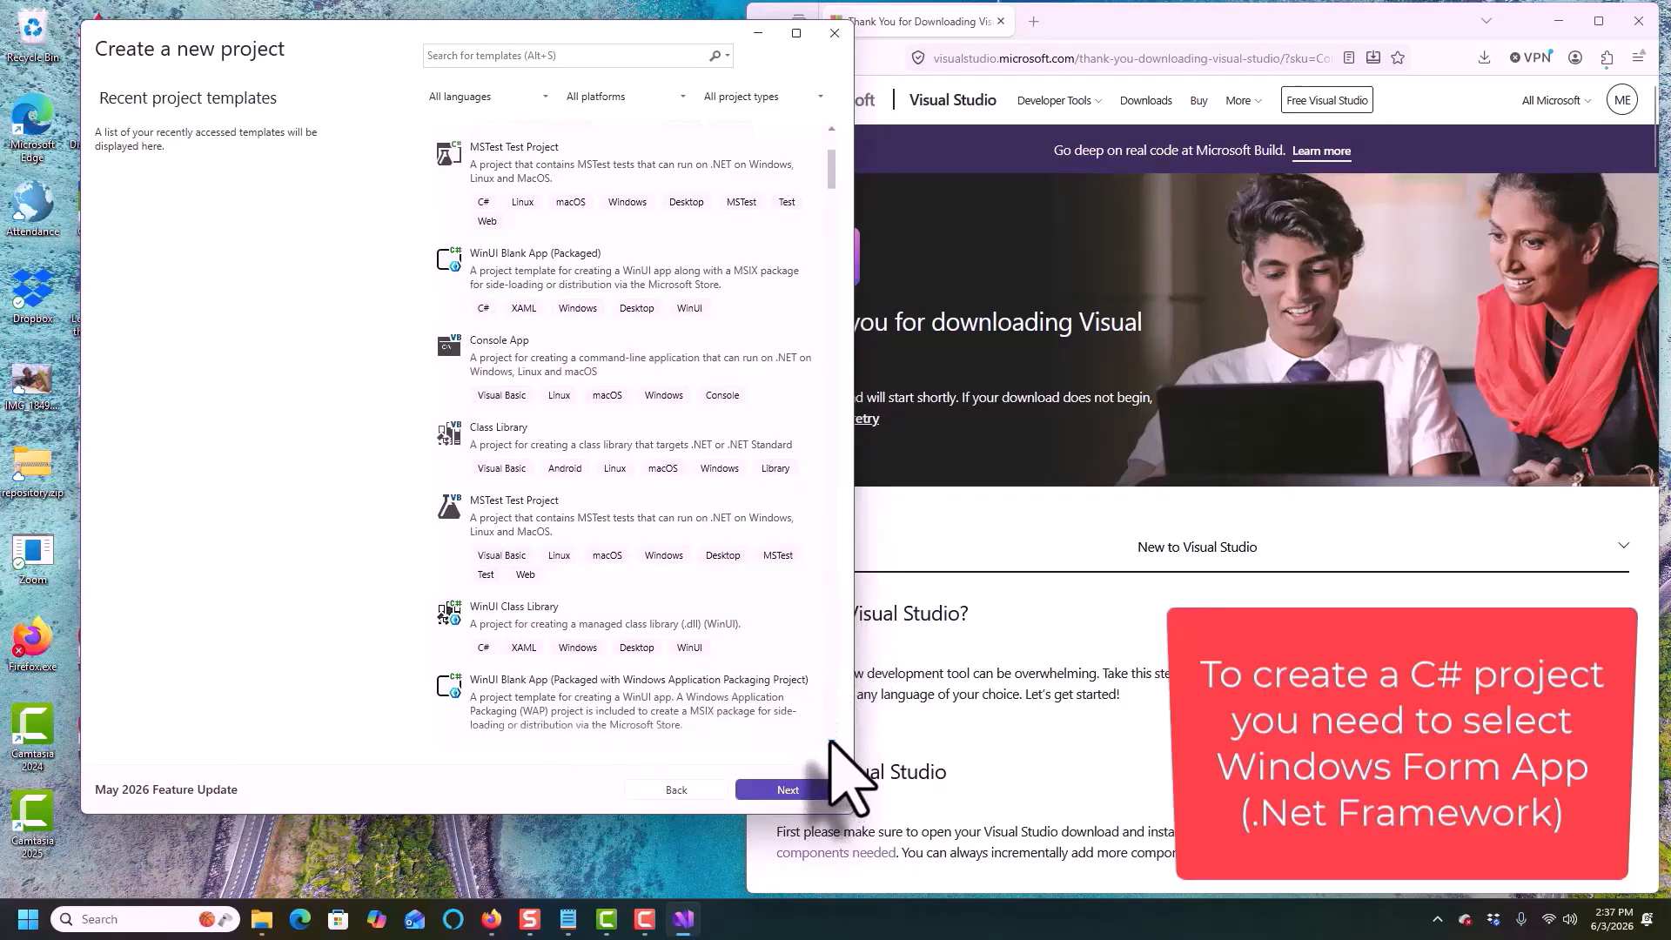
scroll(829, 742, down, 1)
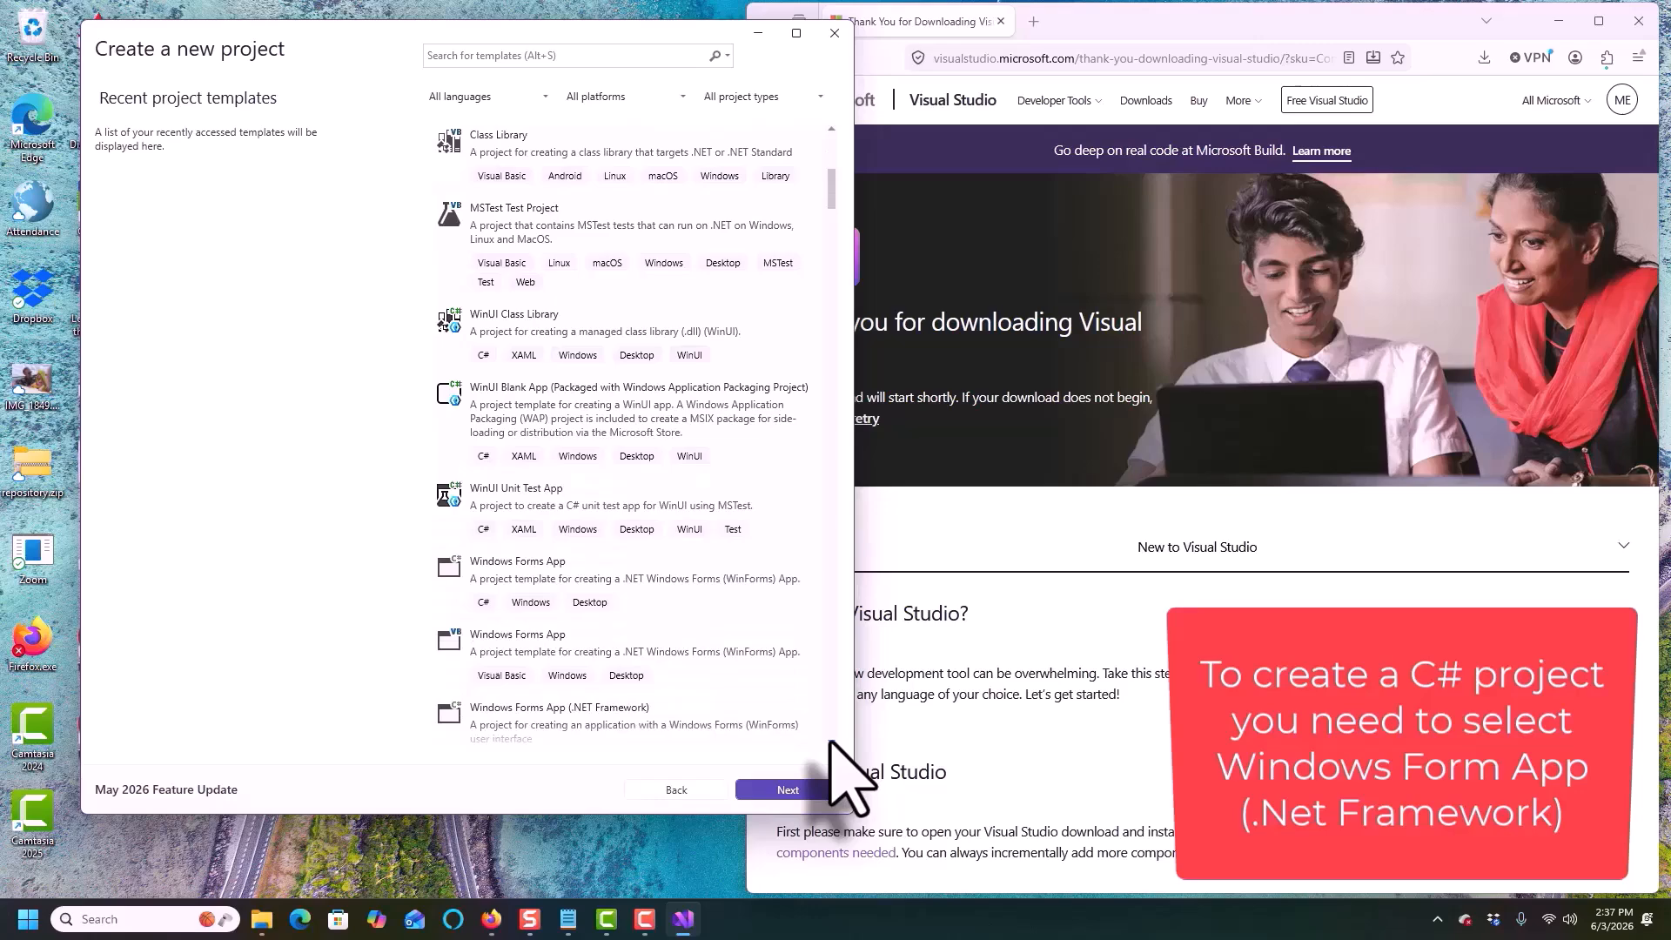
scroll(830, 742, down, 2)
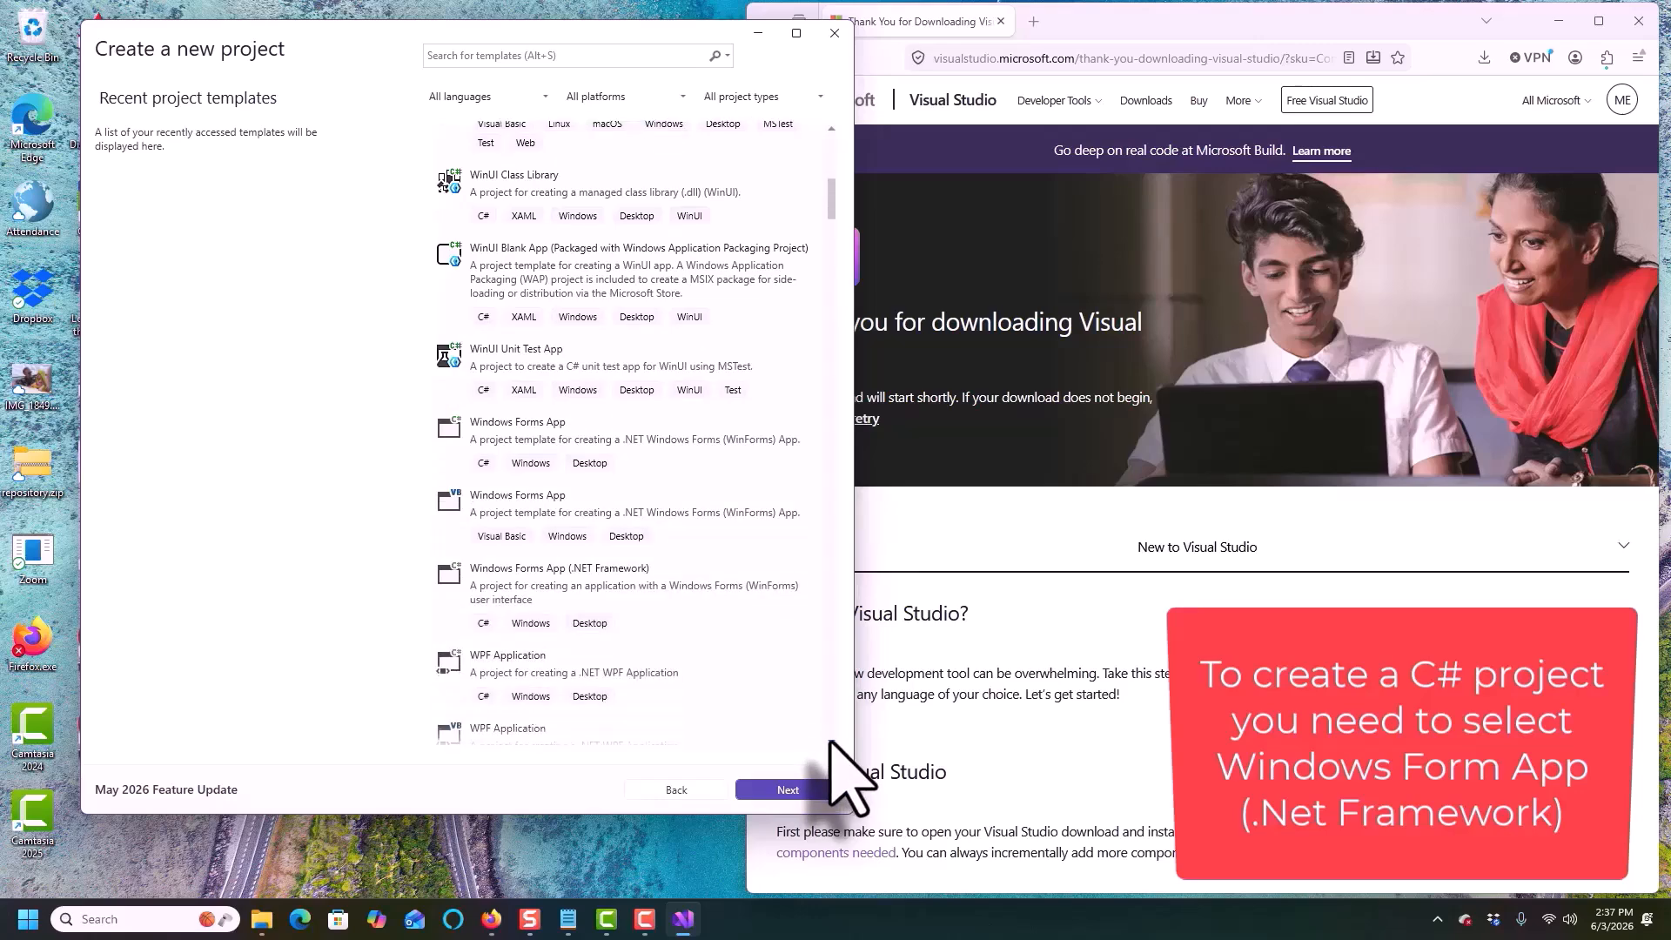
scroll(829, 742, down, 1)
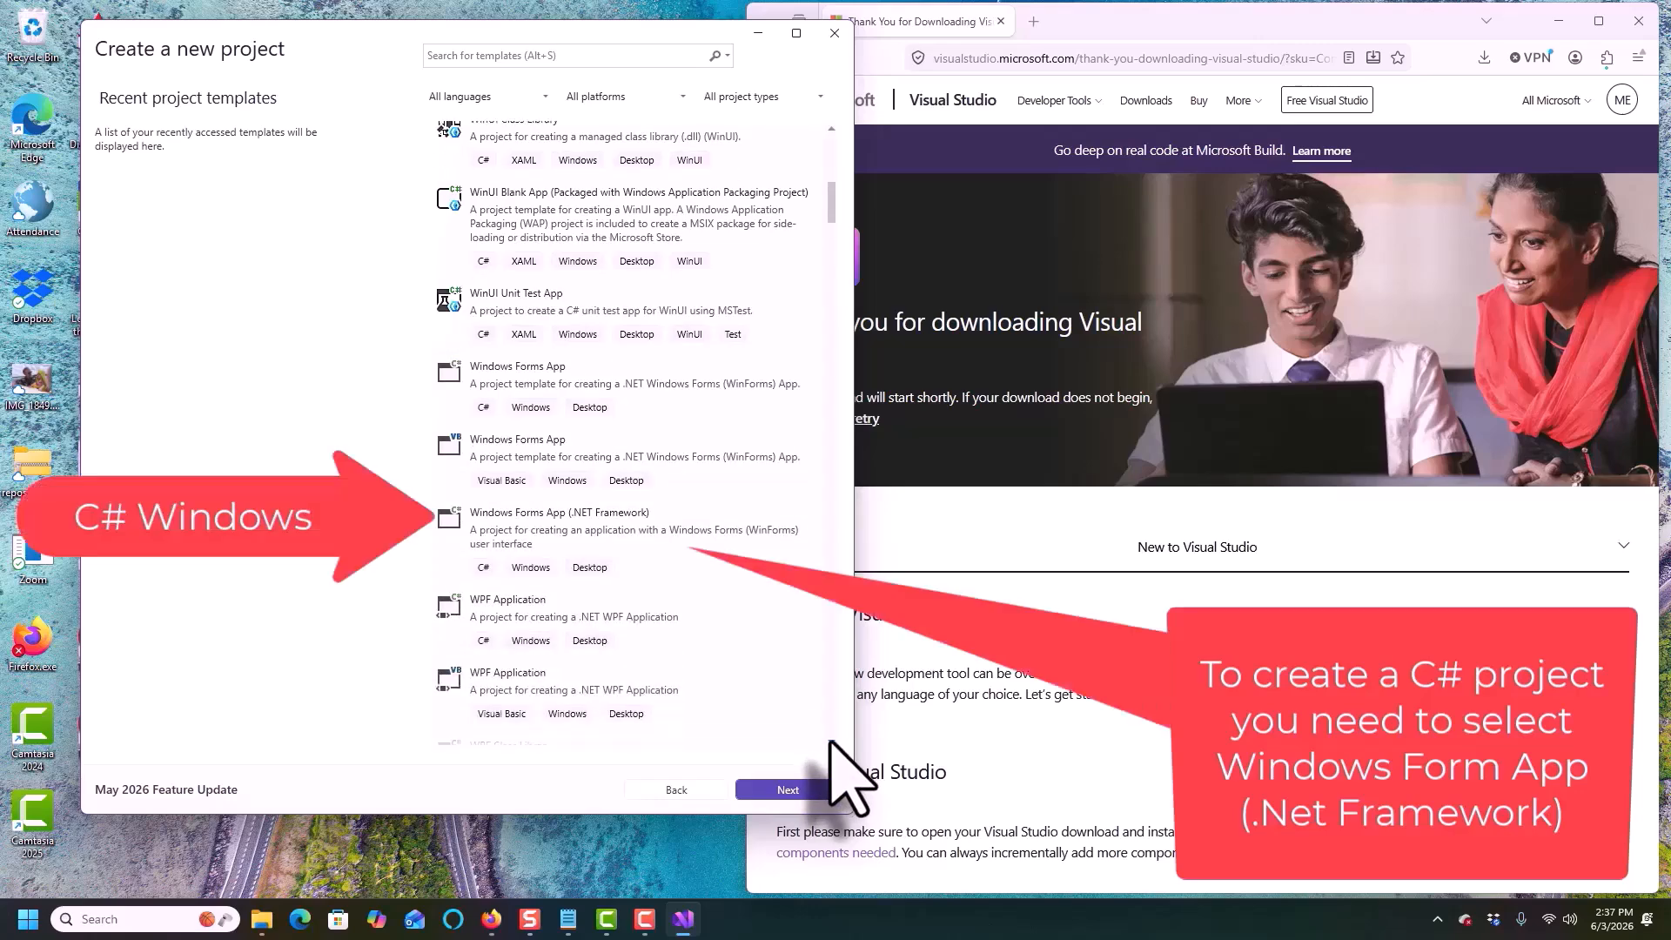
click(478, 514)
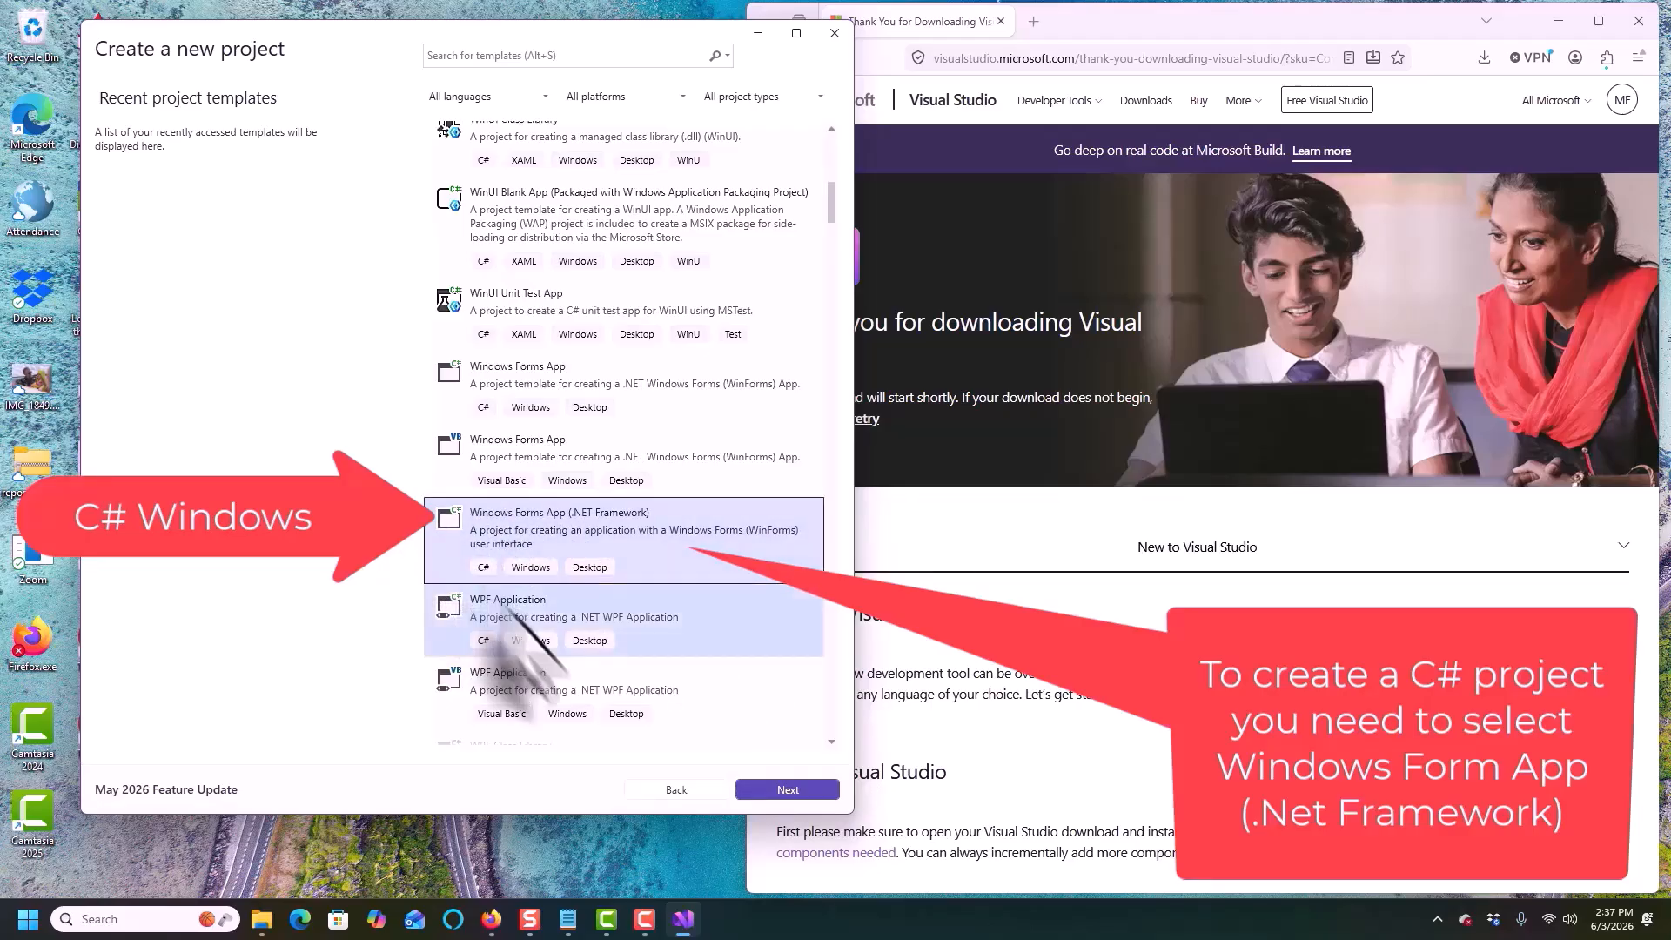
click(776, 790)
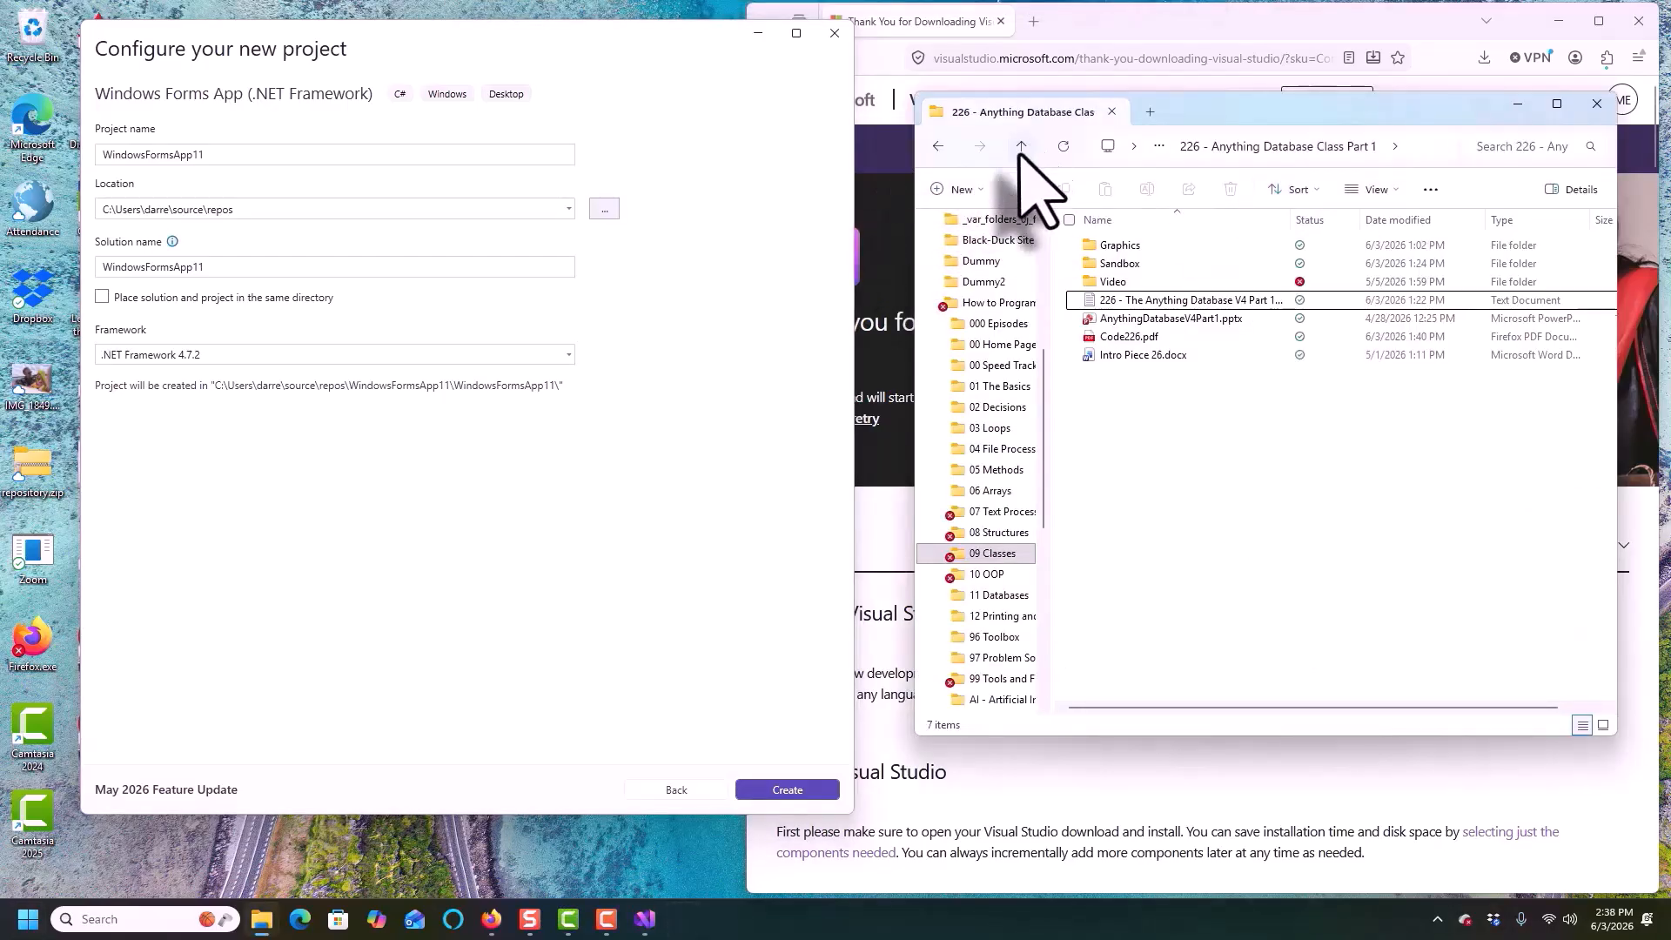
Navigate up to the How to Program in Any Language folder and create a new folder named VS2026
click(1021, 146)
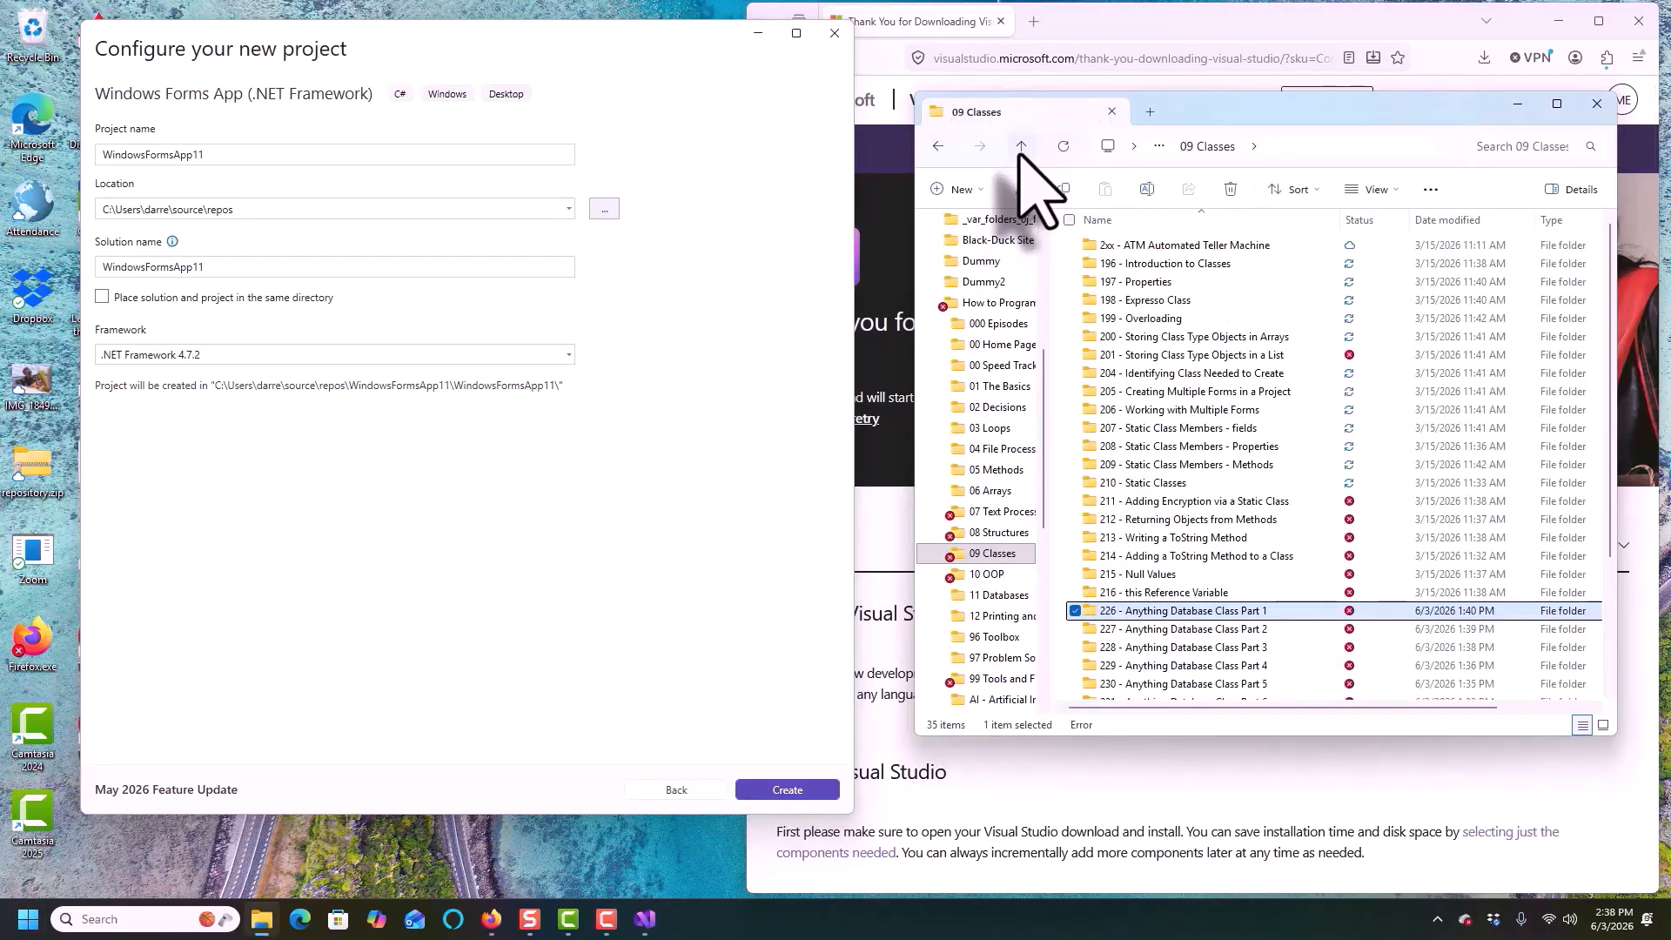
click(1021, 146)
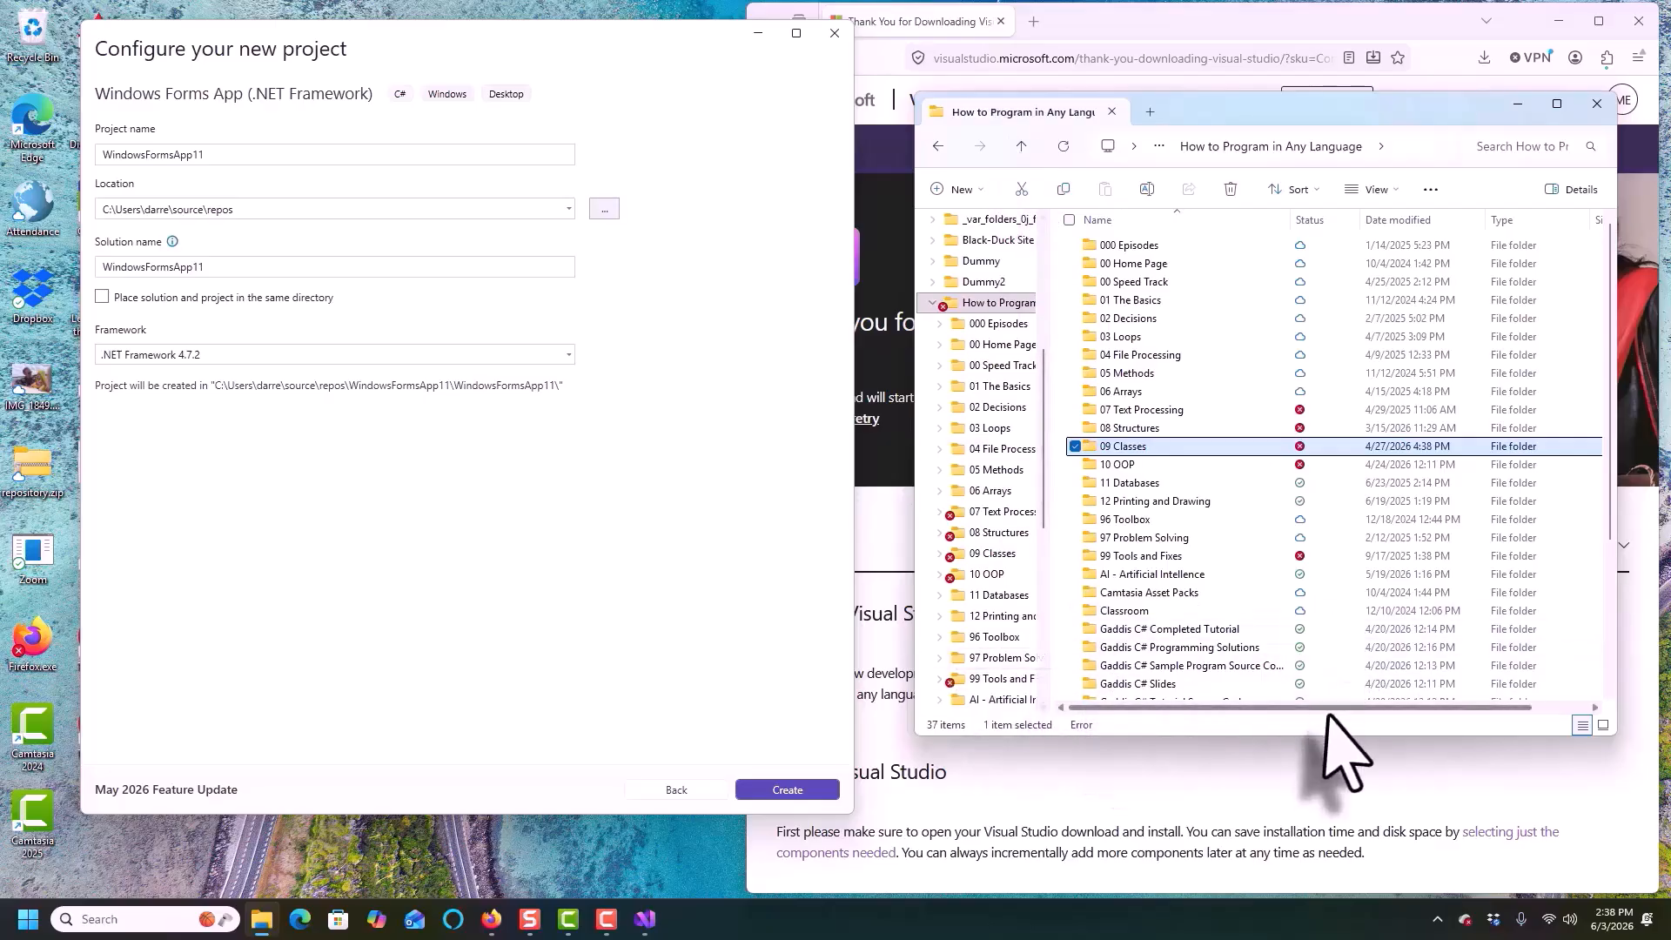
drag(1309, 746, 1309, 808)
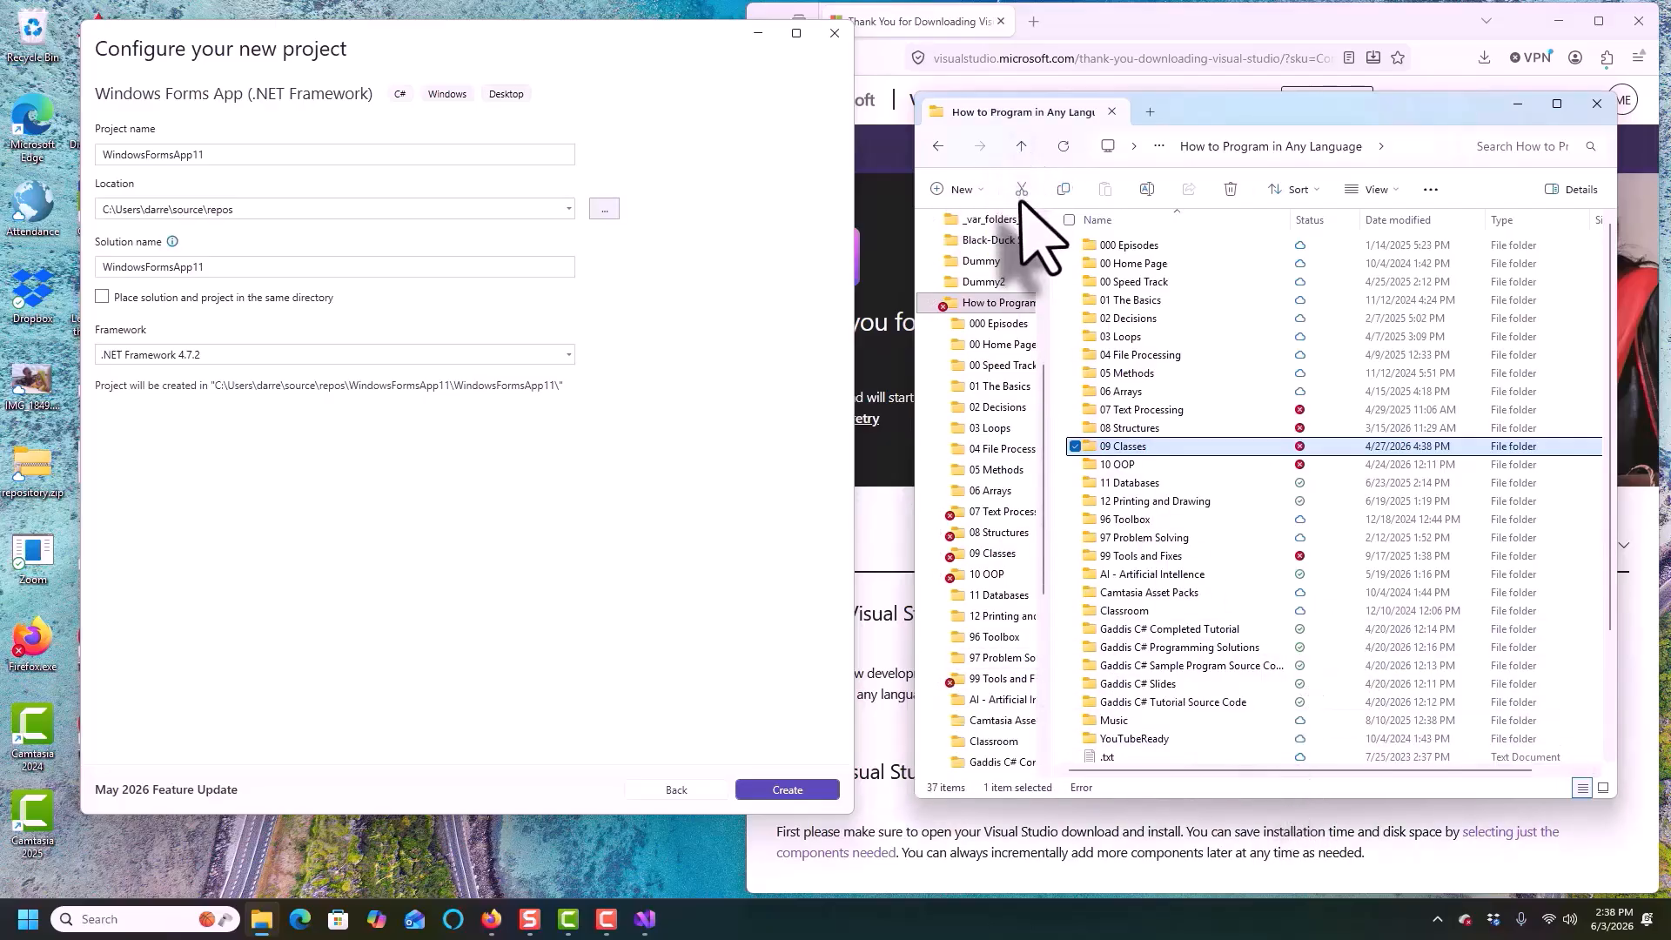
click(961, 189)
click(970, 223)
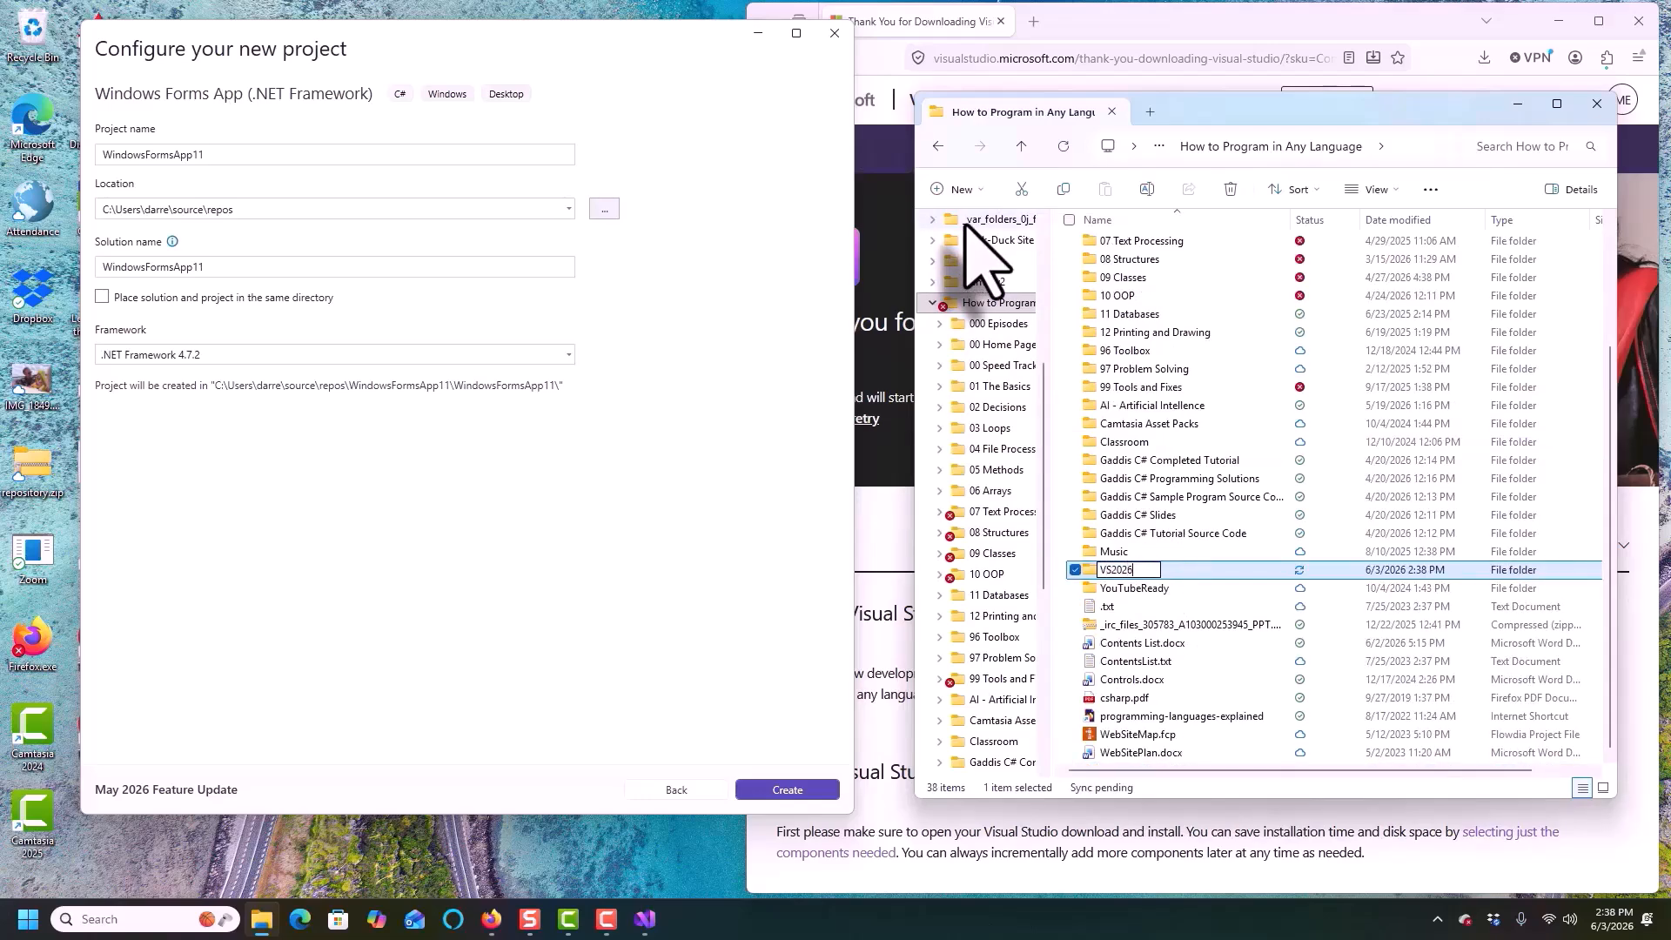
key(Return)
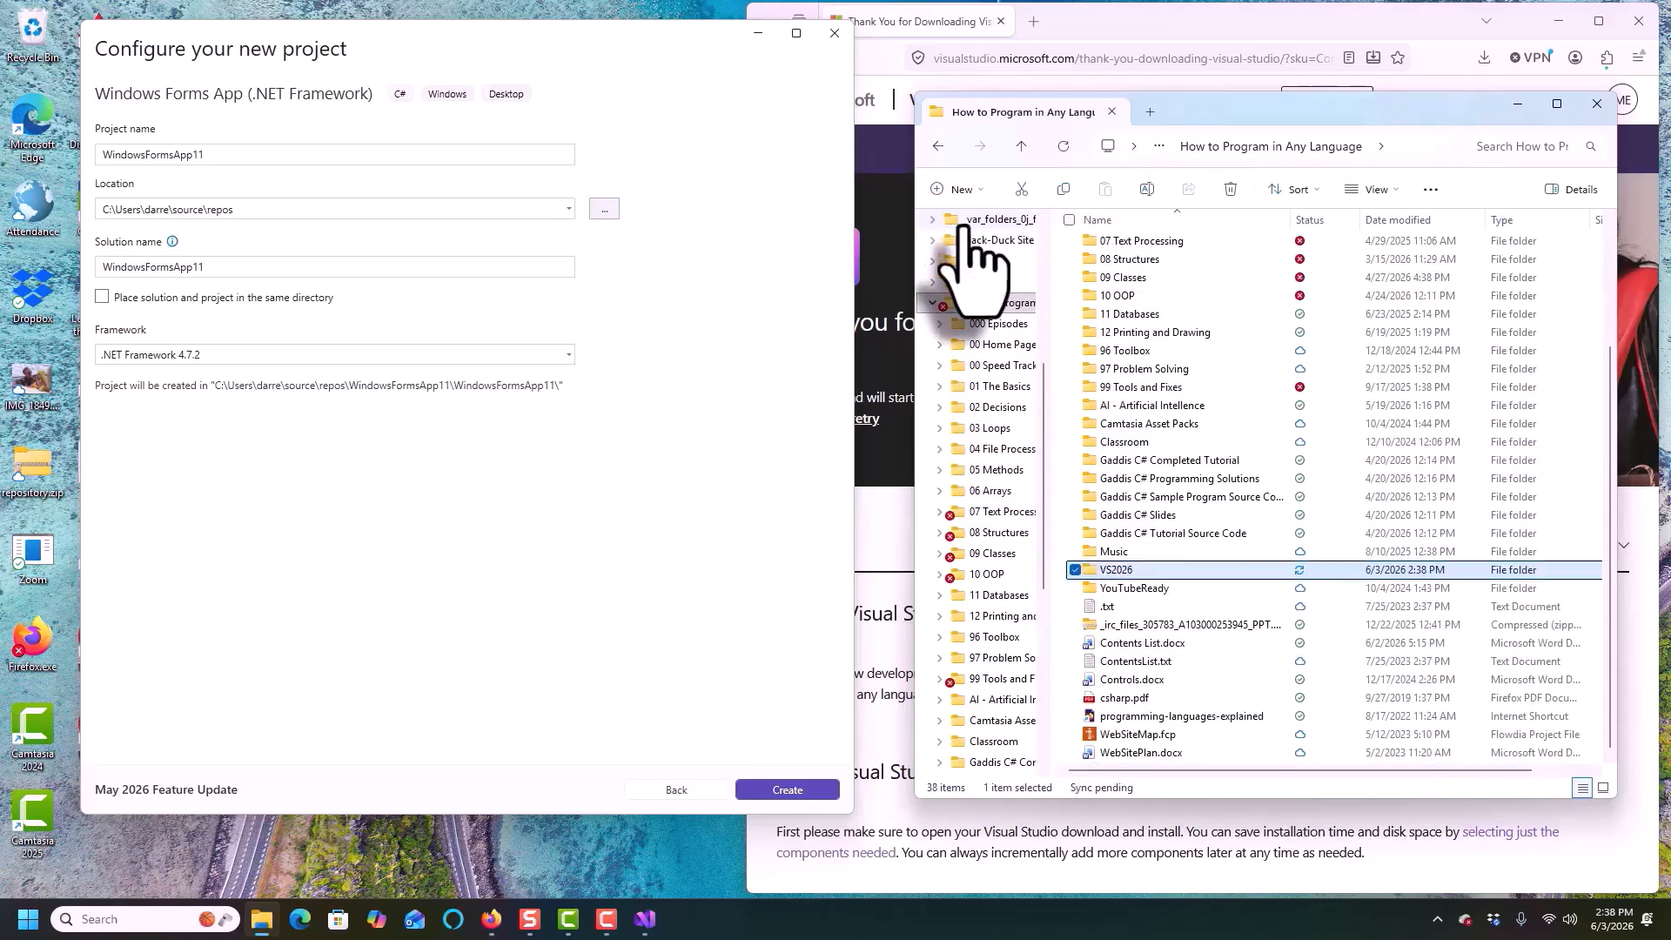
Open the VS2026 folder and create a new subfolder named Test inside it
click(1126, 584)
double_click(1127, 570)
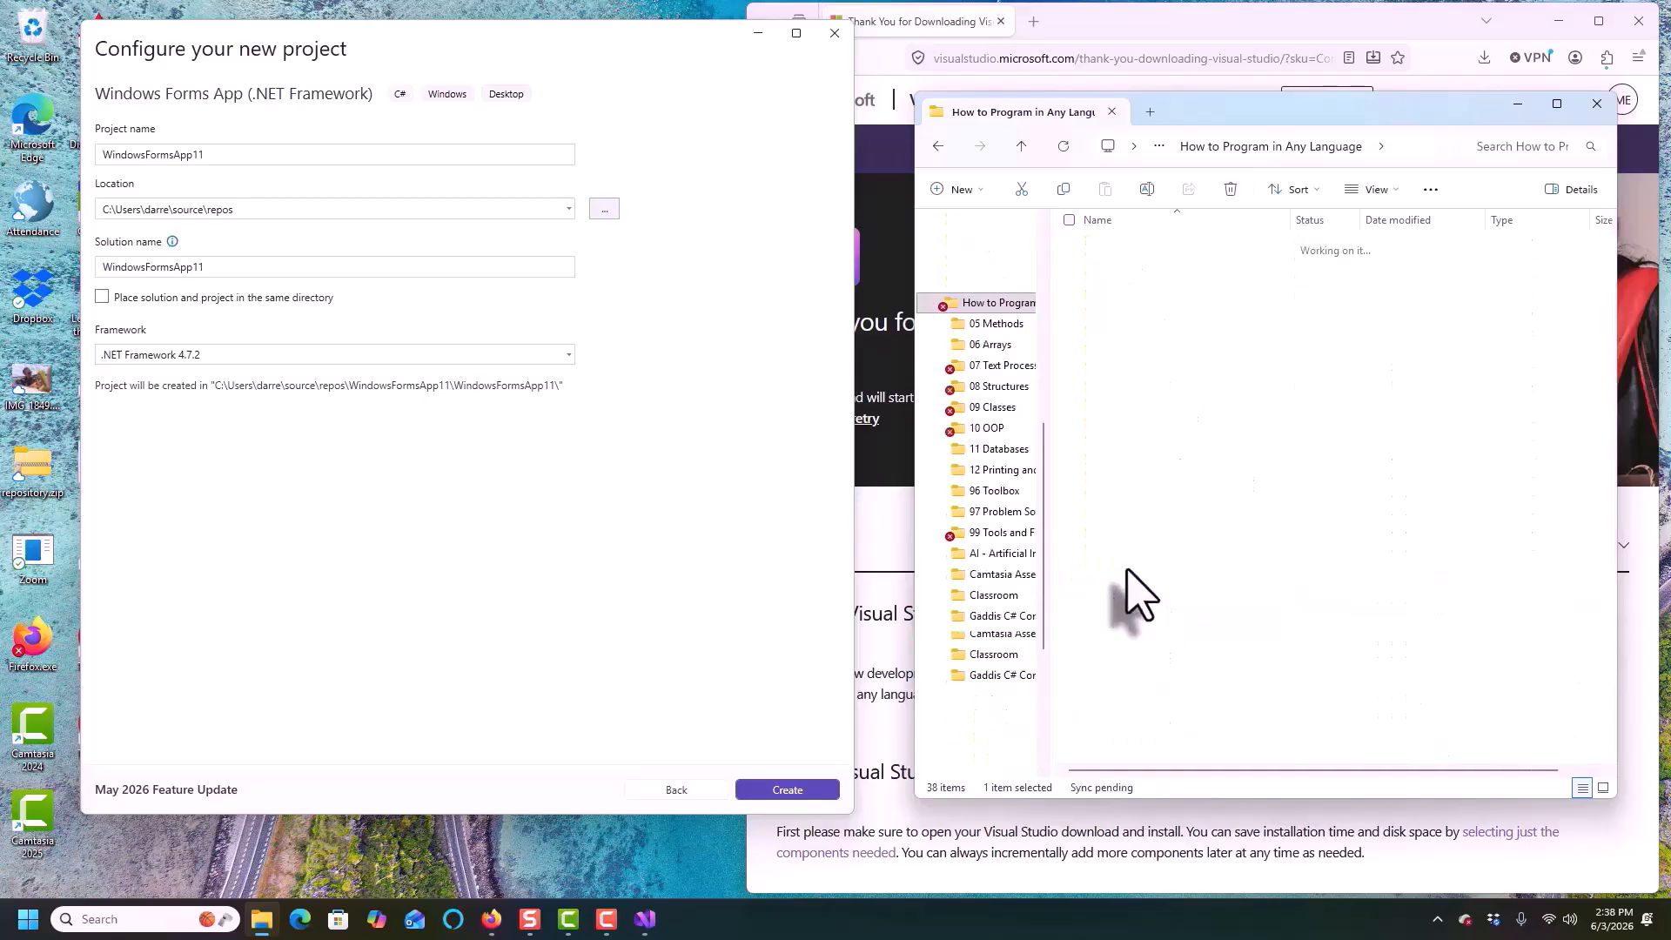
right_click(1107, 336)
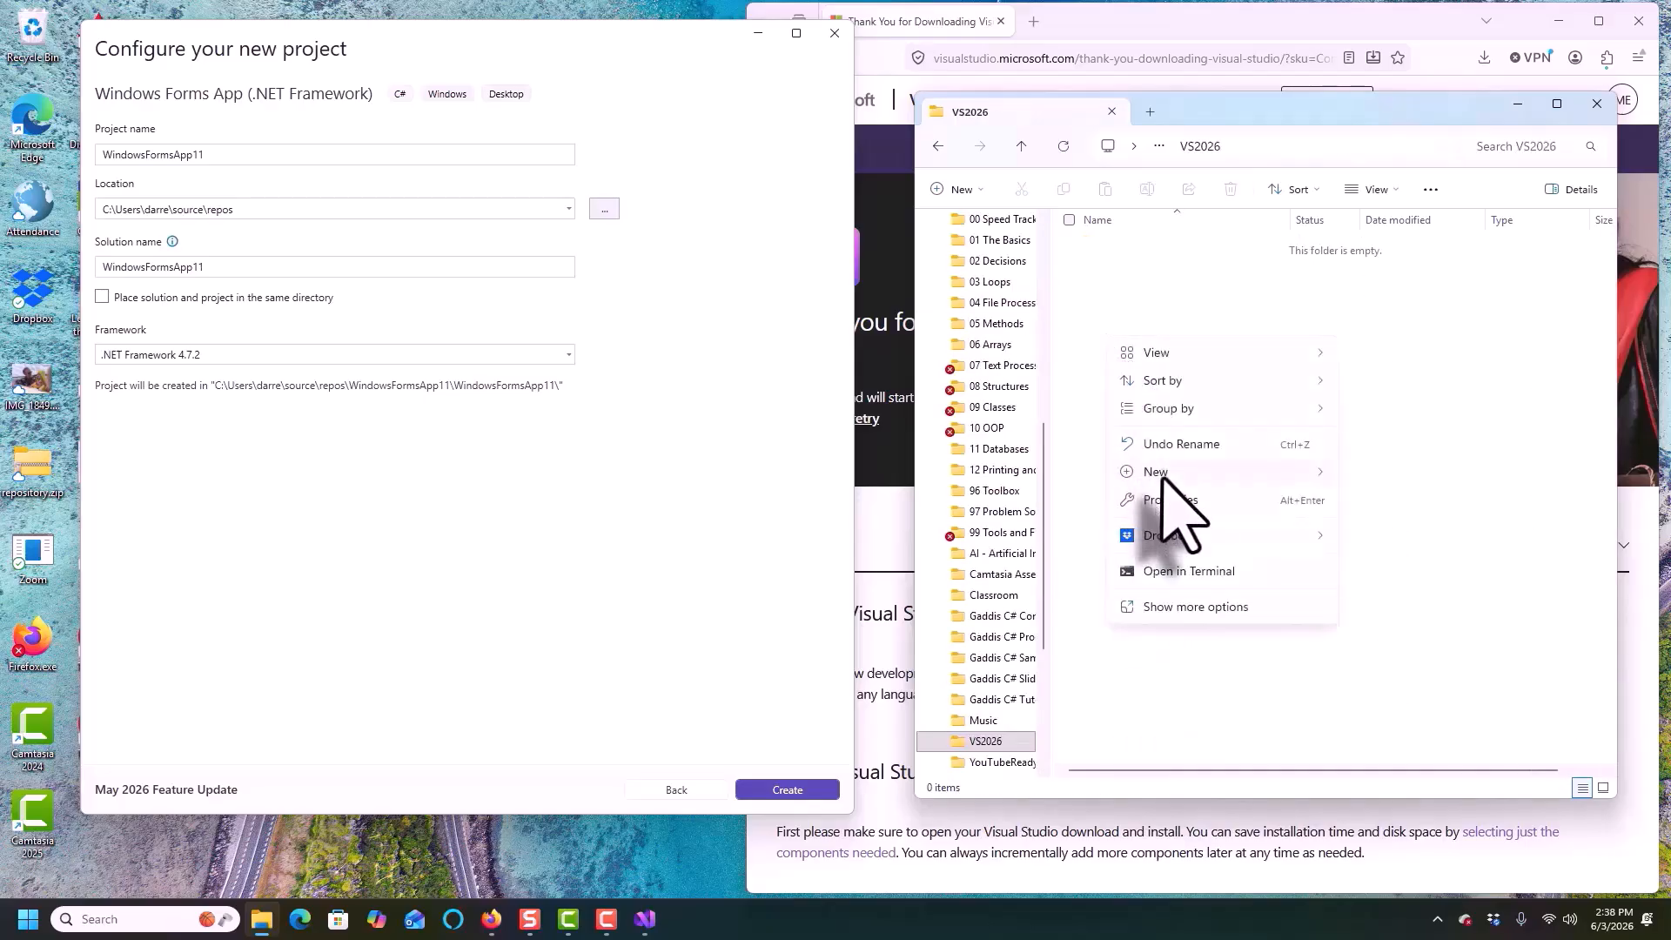
mouse_move(1165, 474)
click(1376, 474)
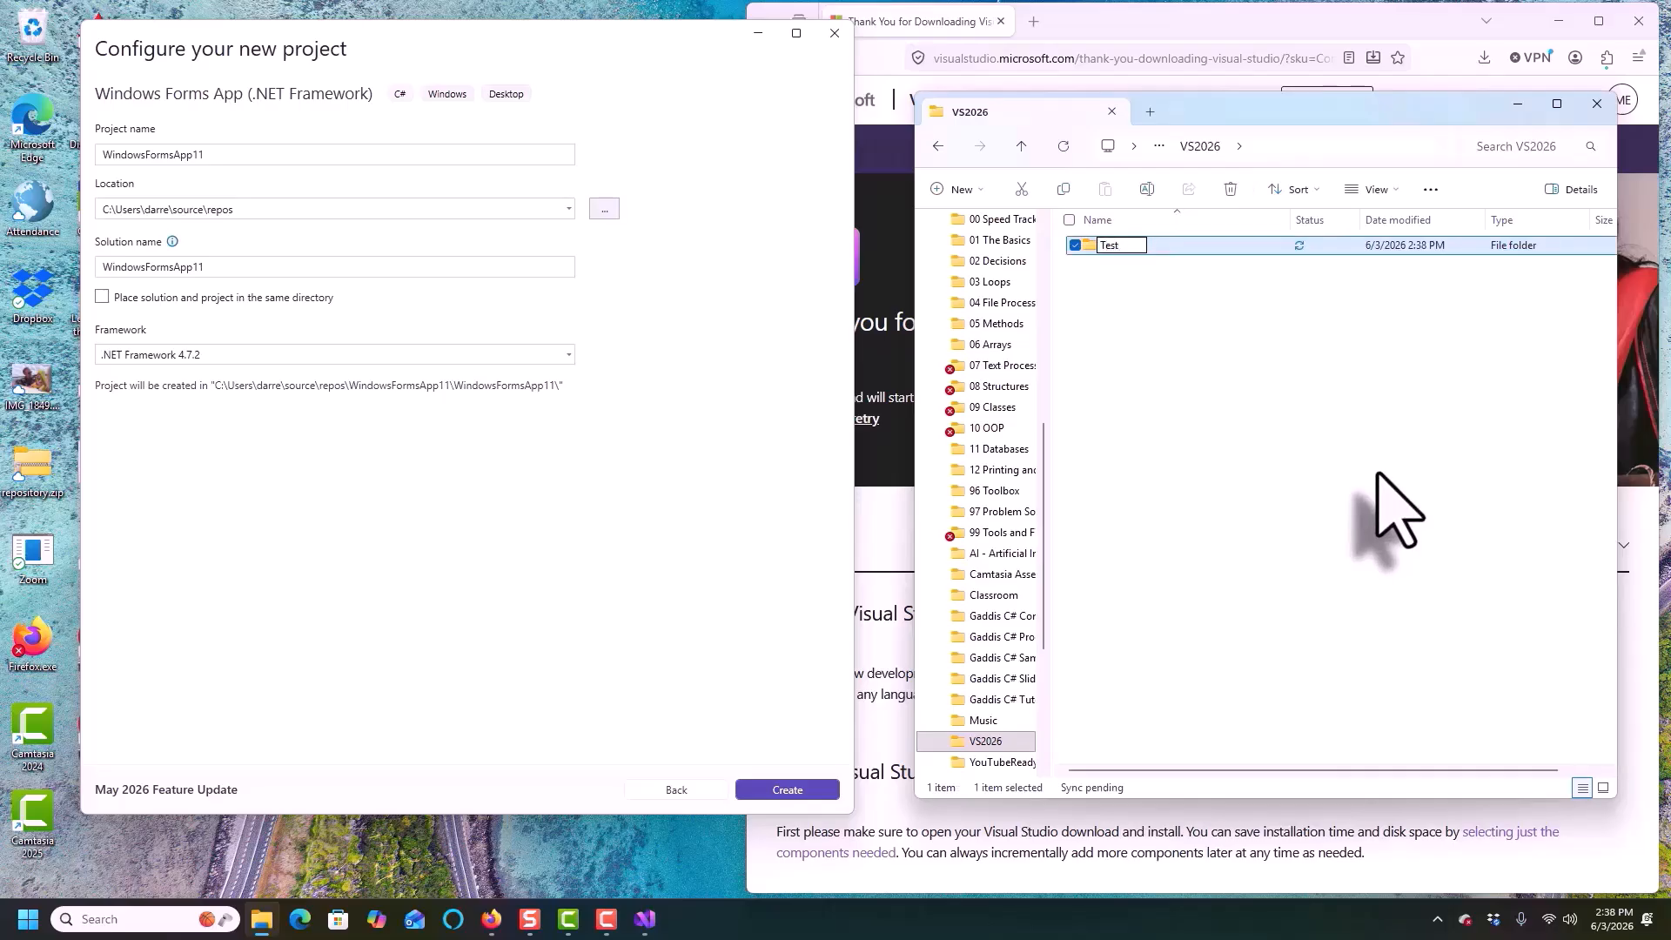
key(Return)
click(1316, 509)
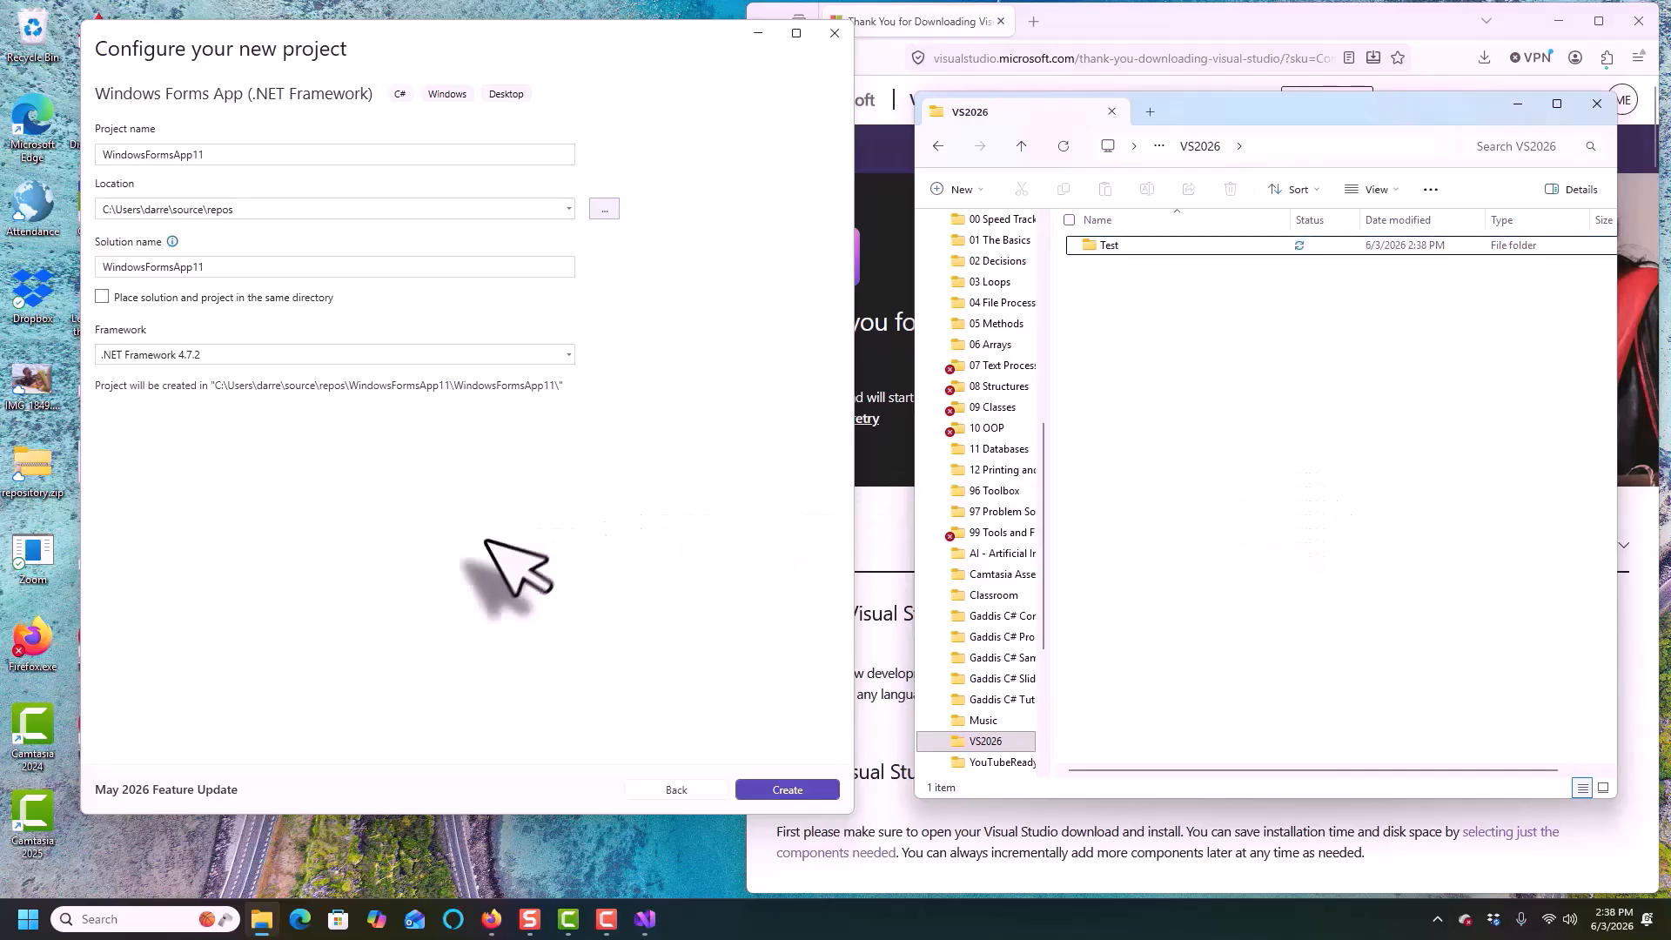
Set the project name to First Program
click(223, 155)
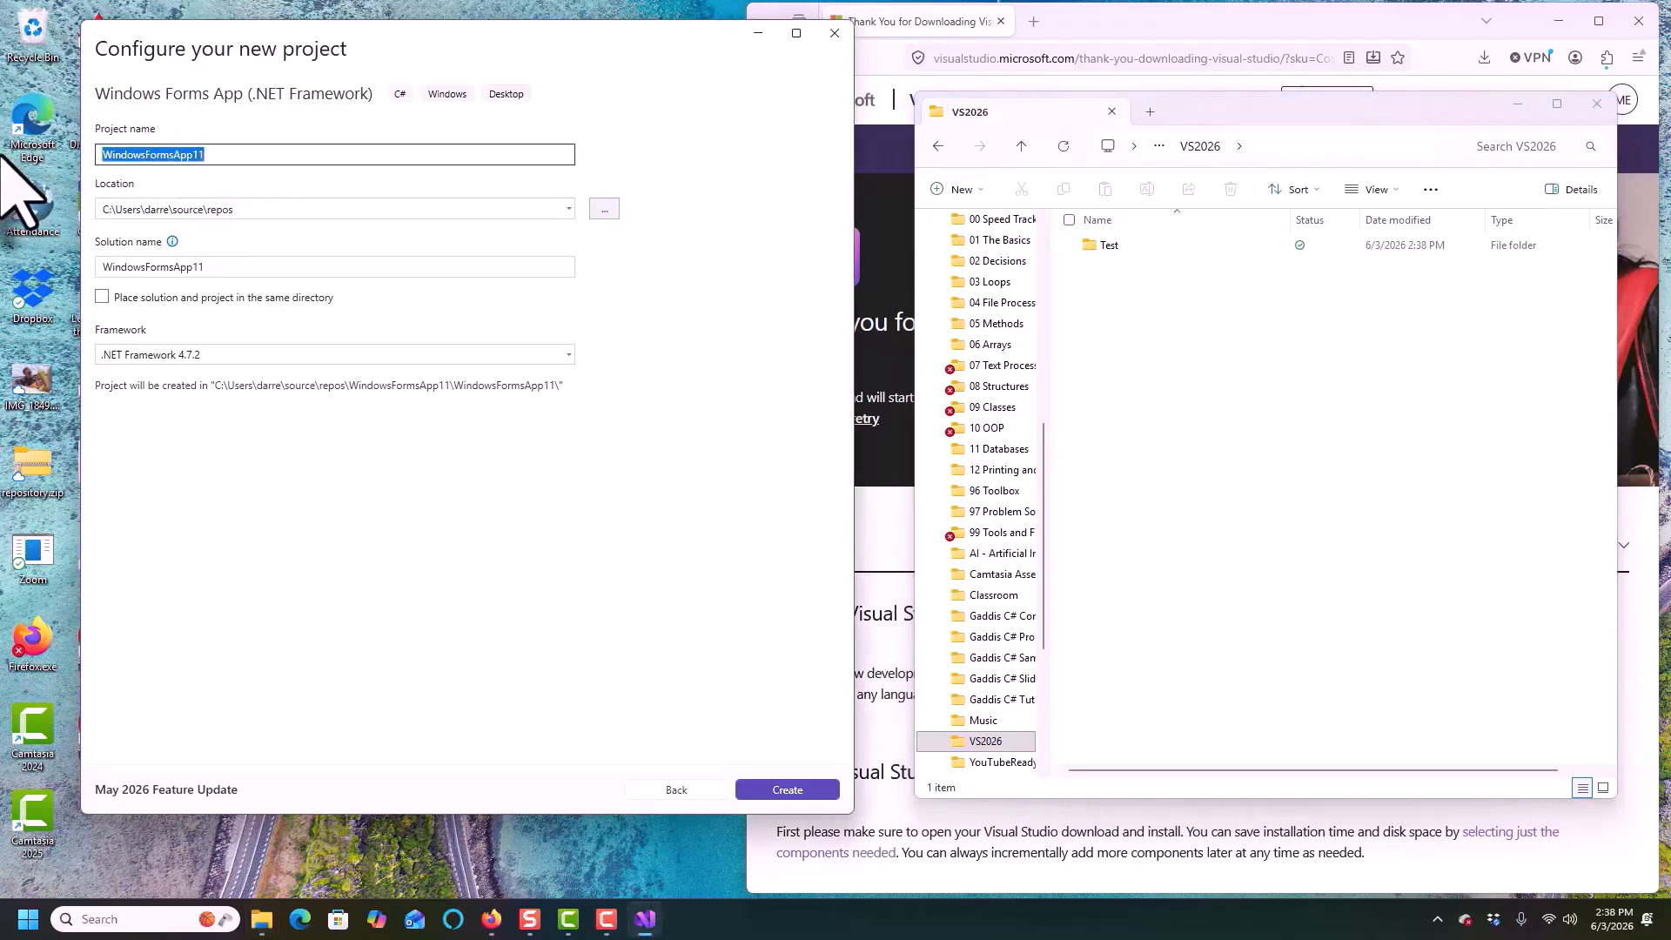
text(R)
key(BackSpace)
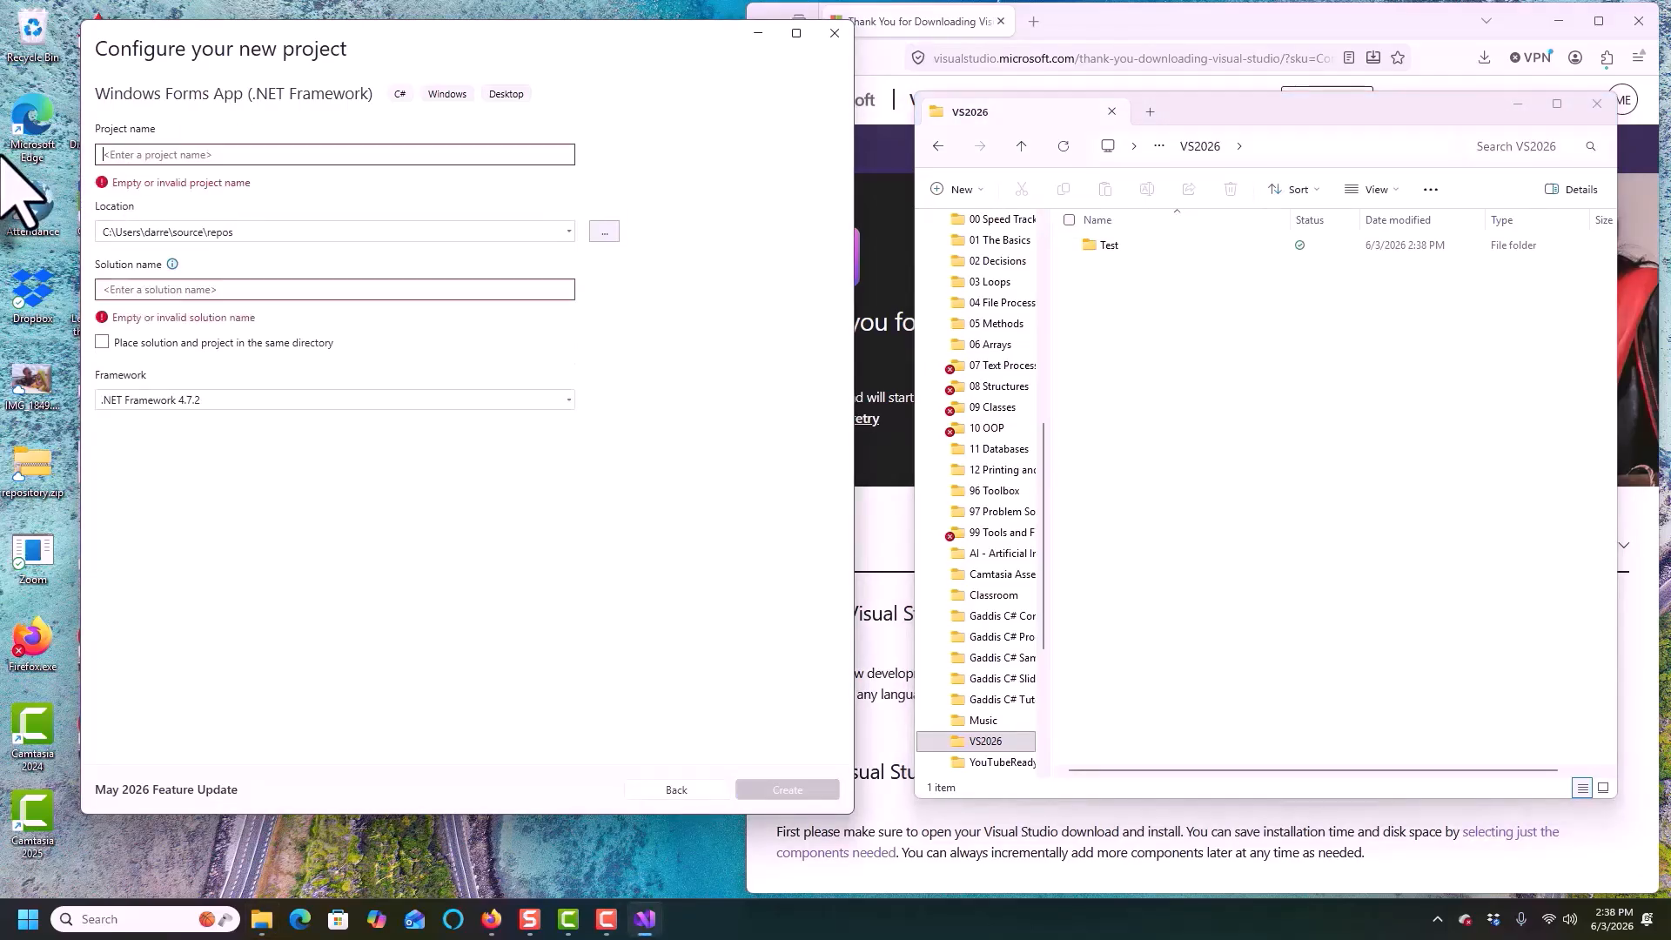
text(First Program)
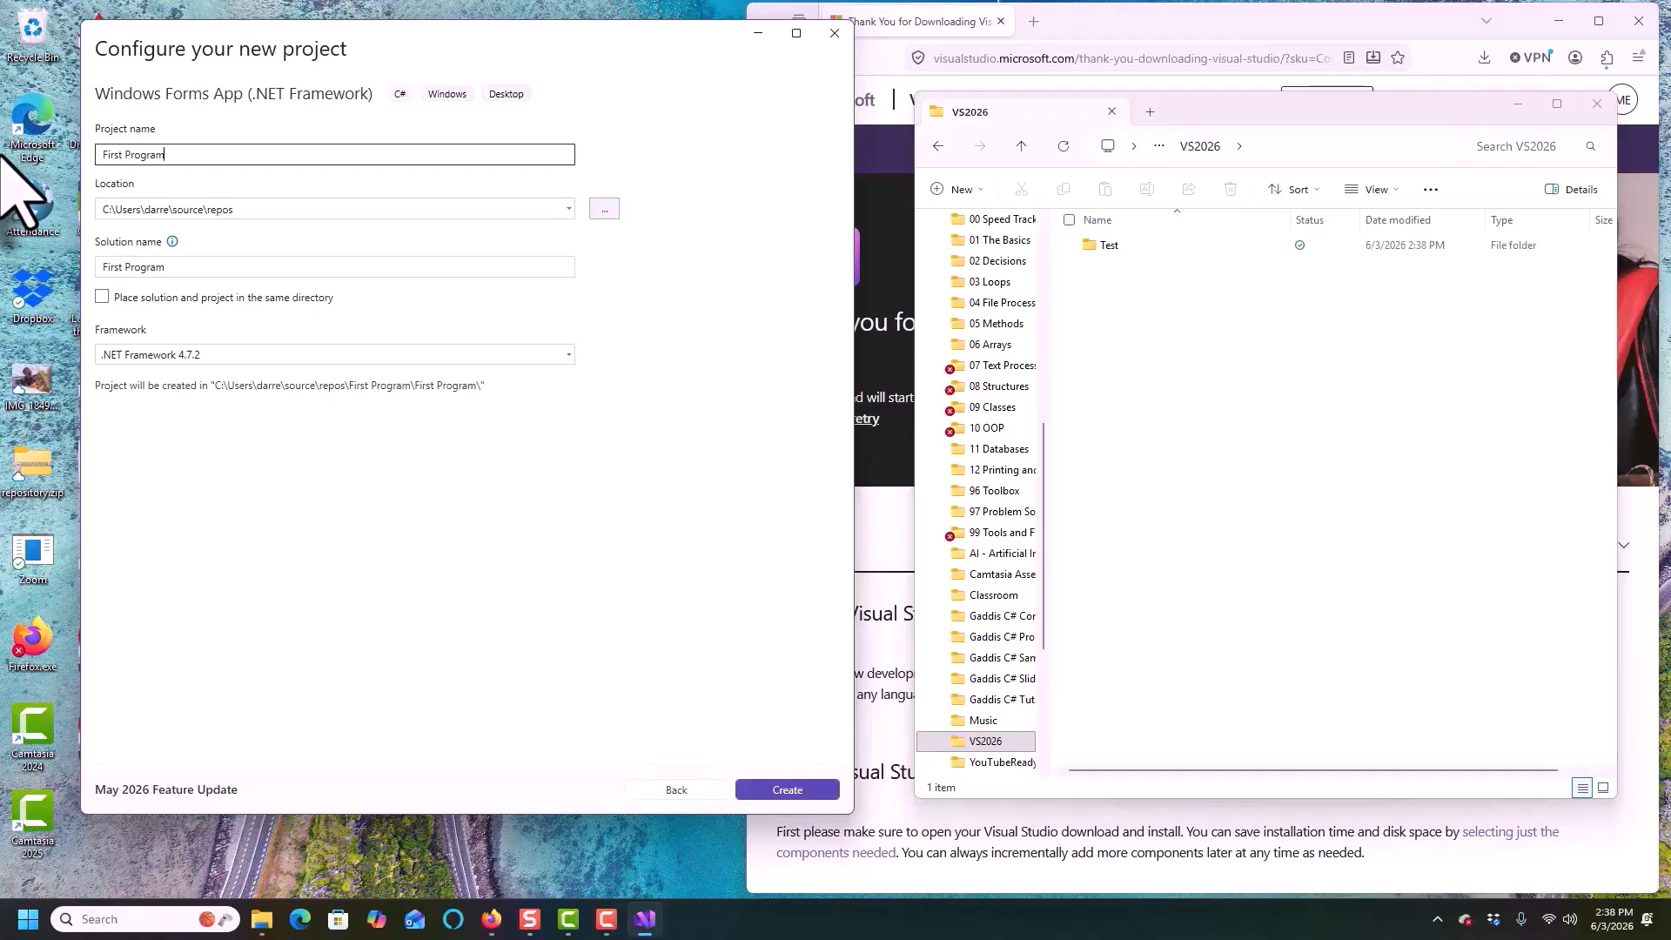
Browse for the project location and select the Test folder inside How to Program in Any Language\VS2026
click(604, 210)
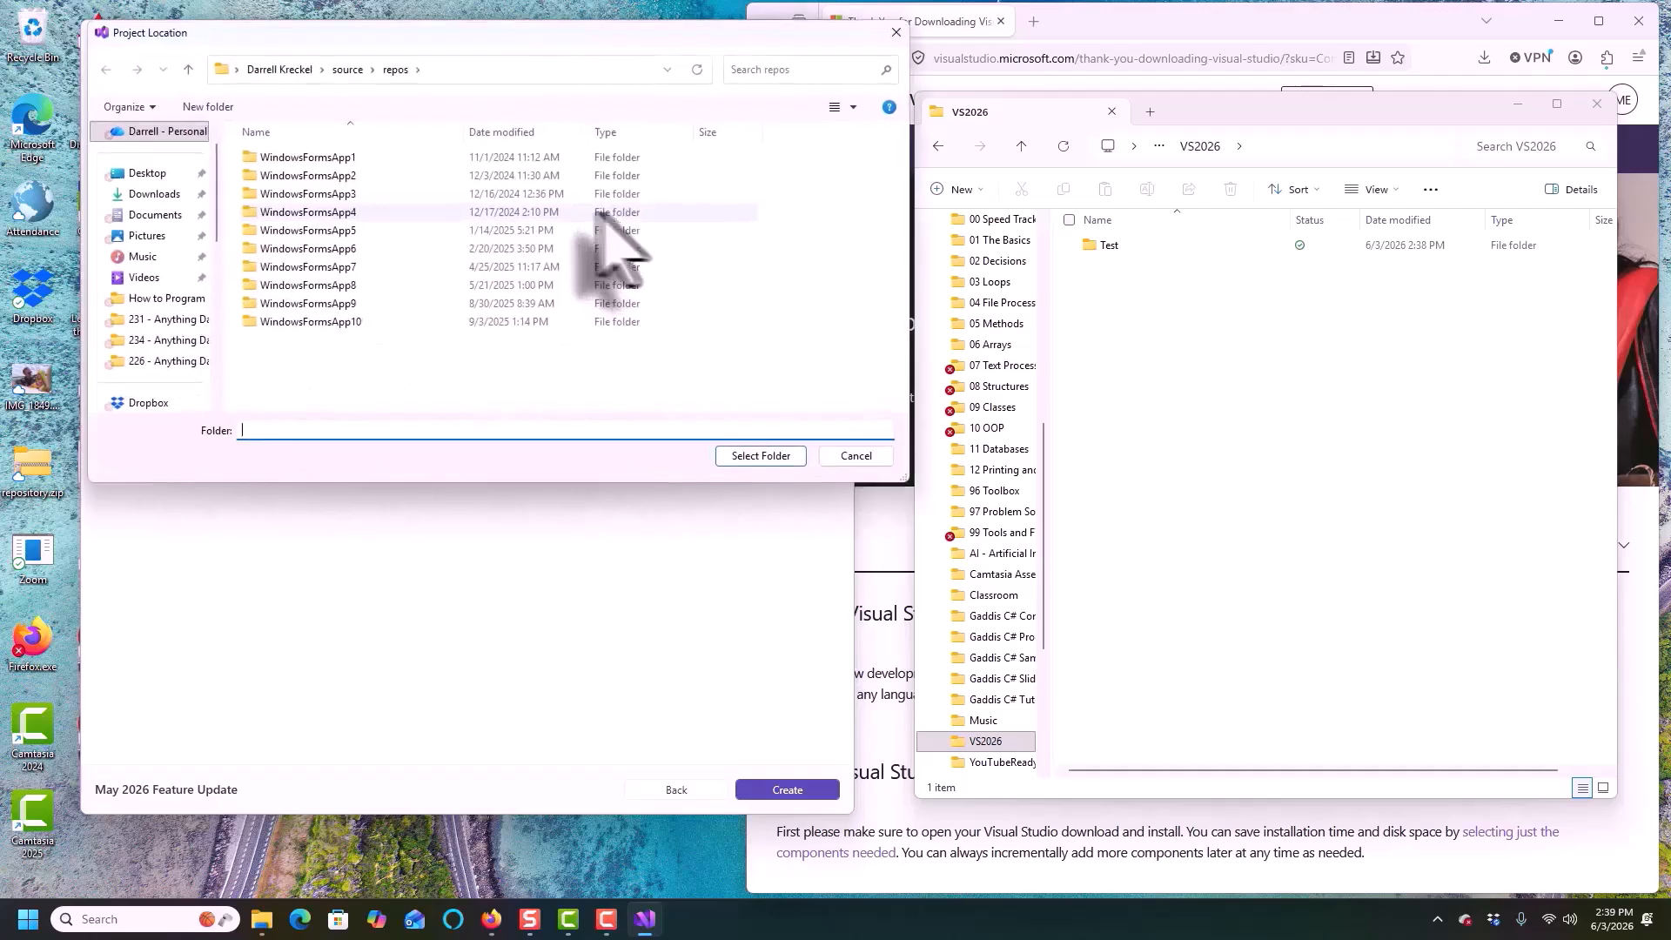
click(188, 69)
click(166, 297)
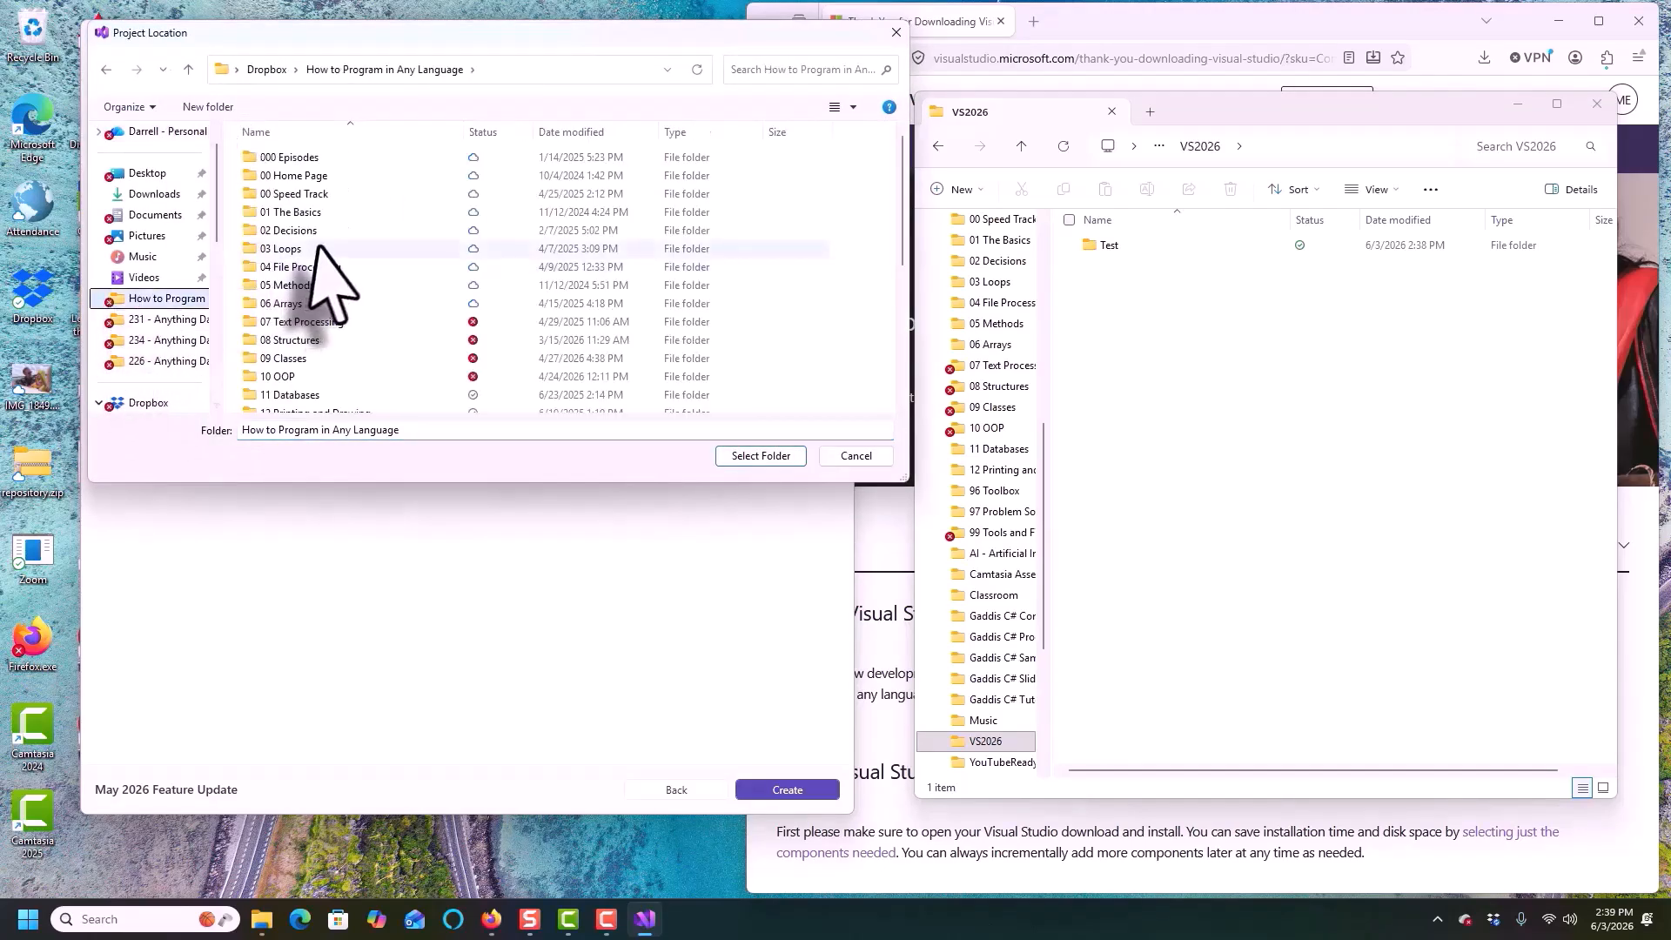
scroll(213, 249, down, 1)
scroll(213, 249, up, 2)
scroll(360, 261, down, 5)
double_click(283, 384)
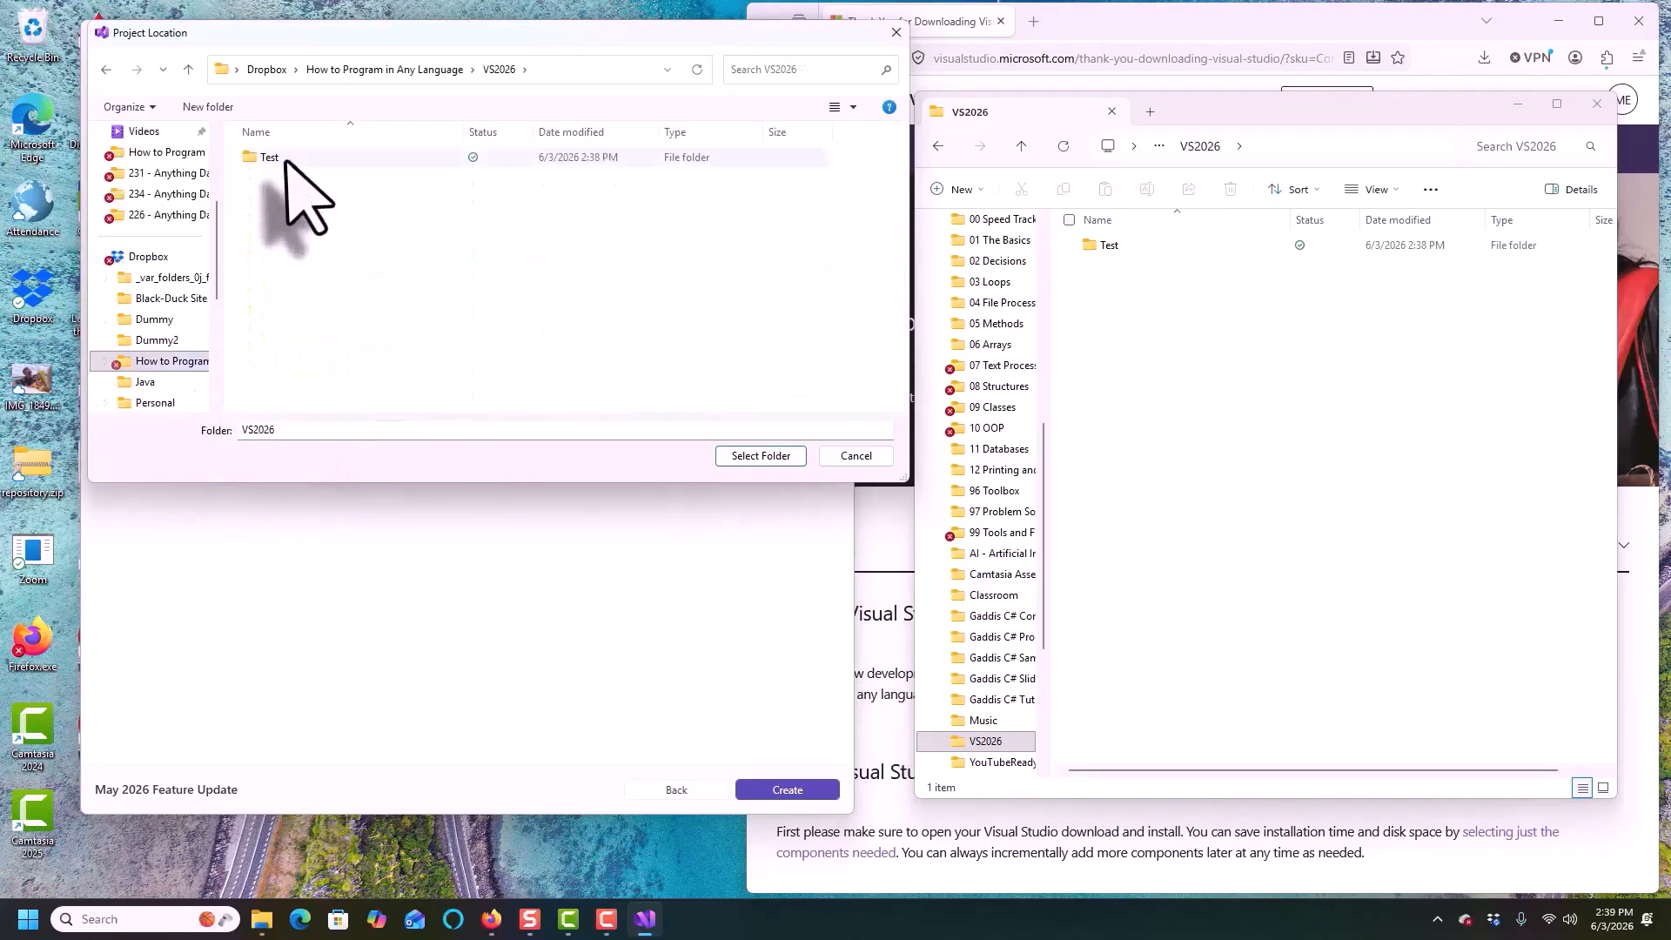
click(270, 156)
click(761, 455)
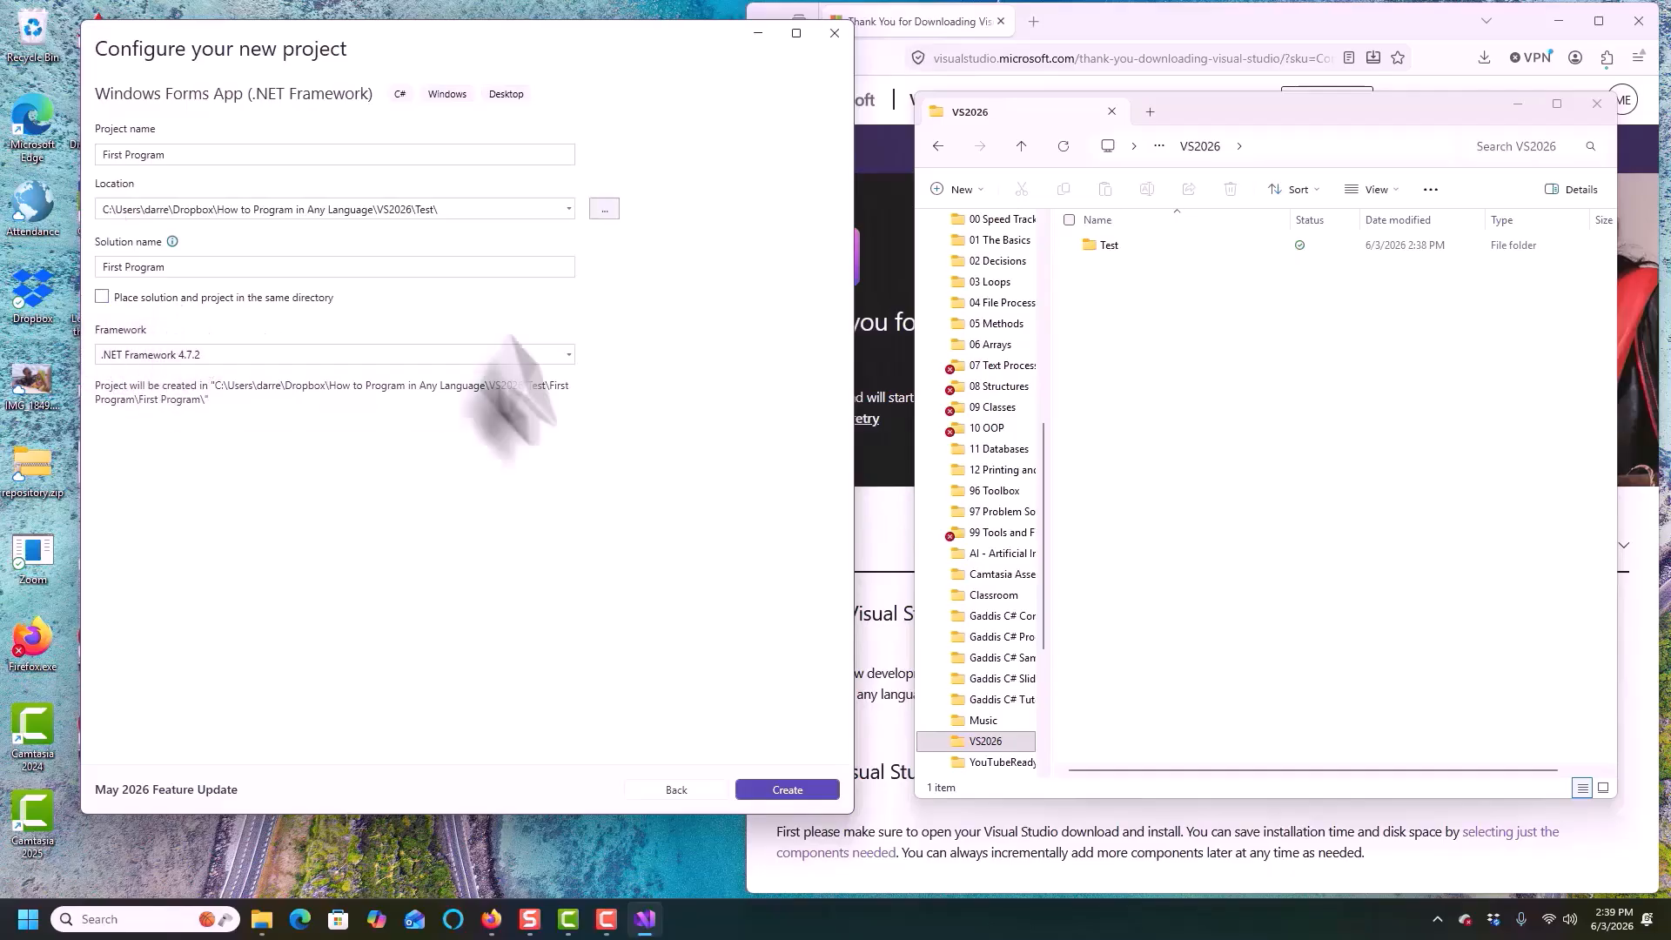
Create the project, then dismiss the Copilot account notification and close the GitHub Copilot Chat panel
click(775, 791)
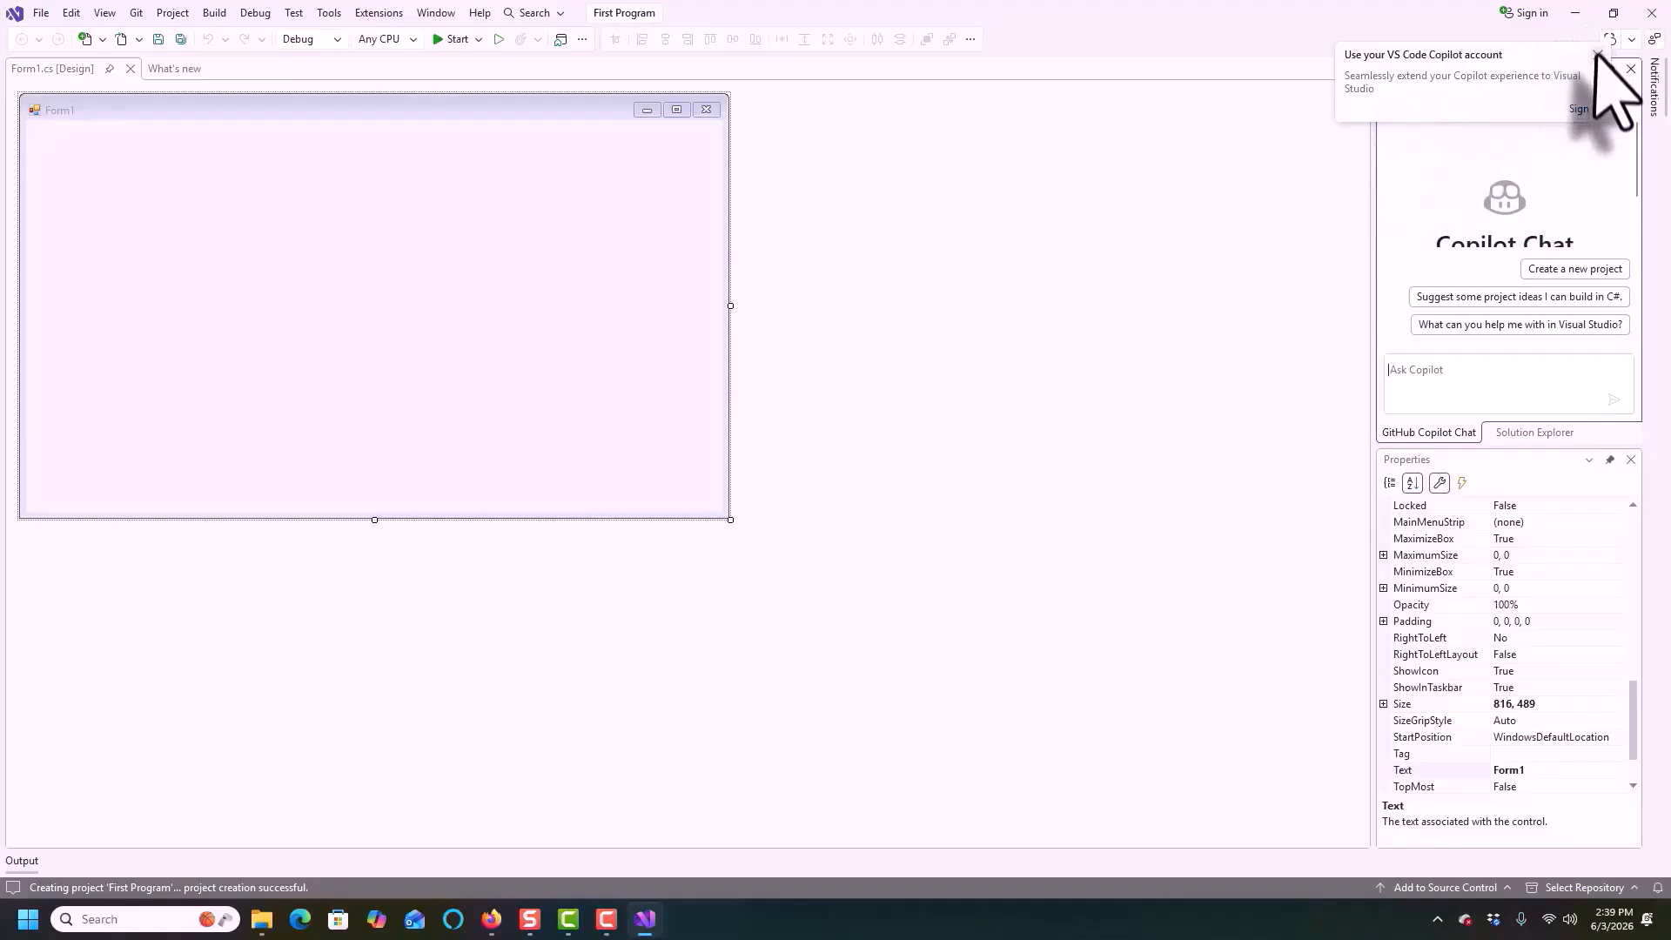
click(1598, 54)
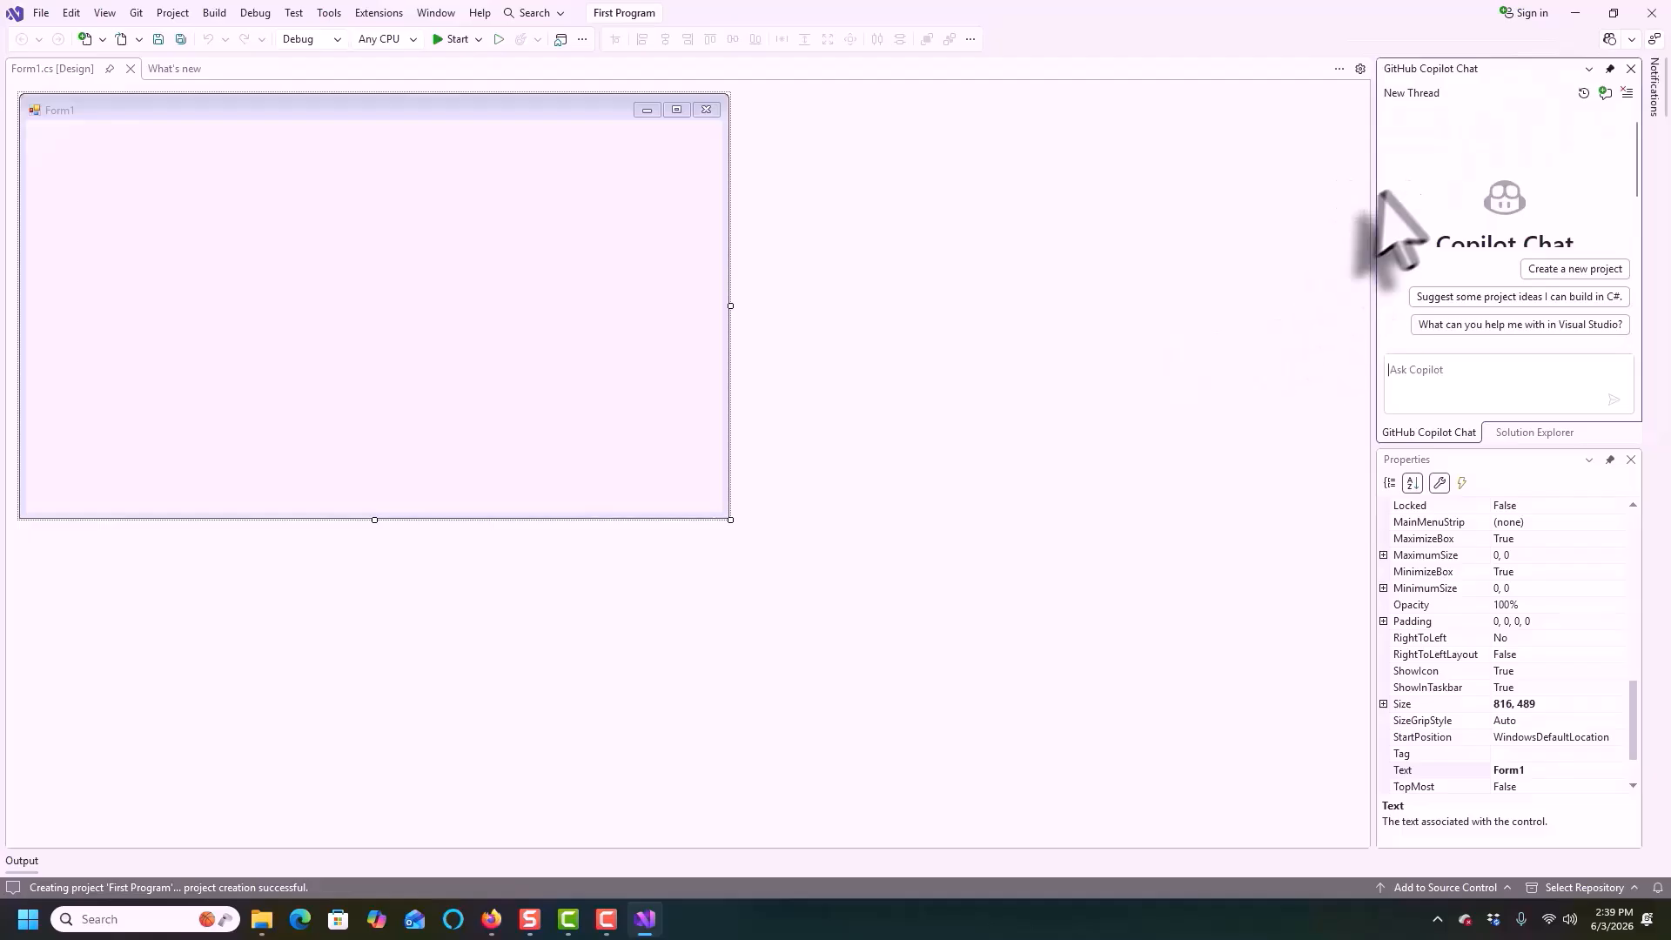
click(1631, 70)
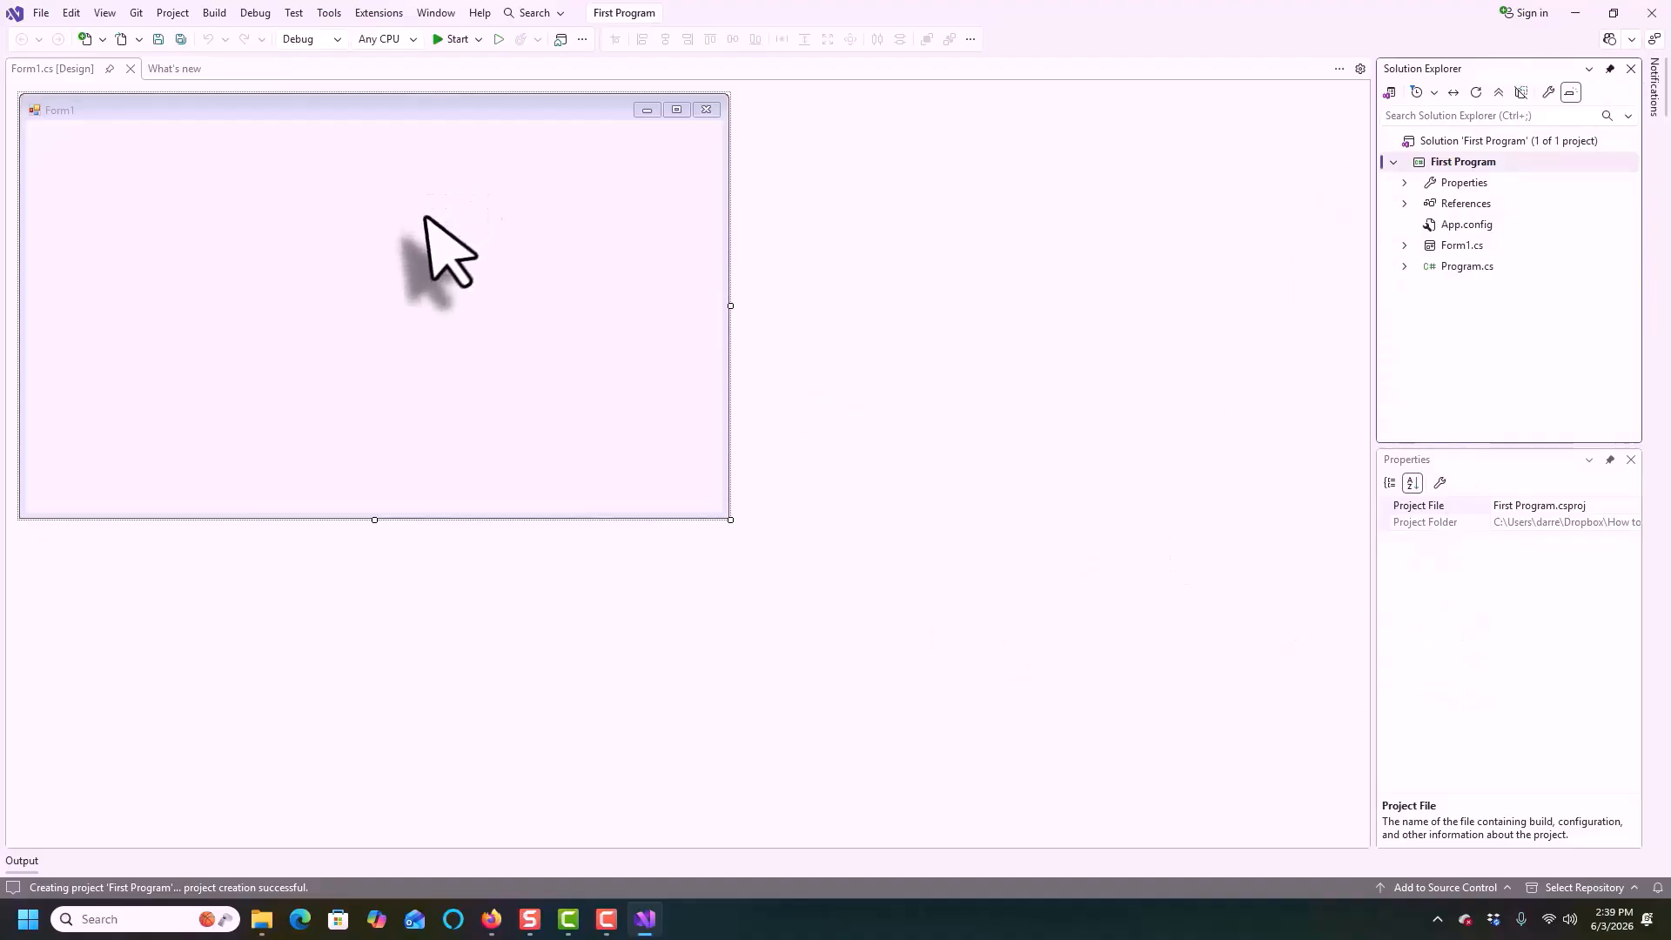
Open the Toolbox and expand its Common Controls group
click(105, 12)
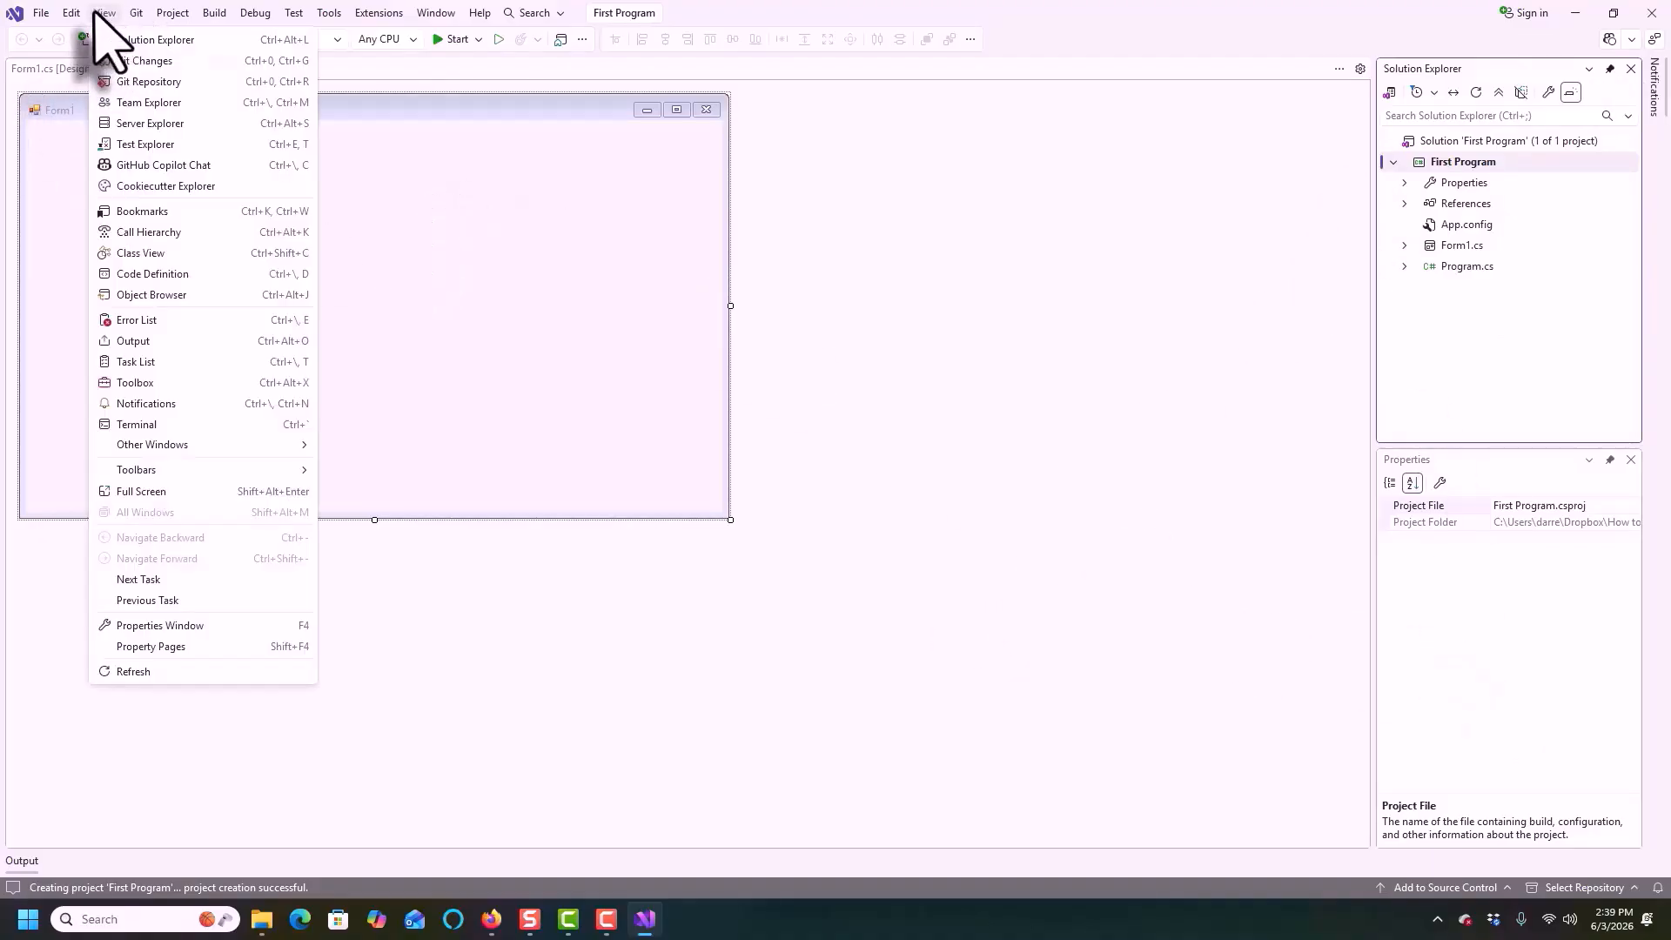
click(142, 388)
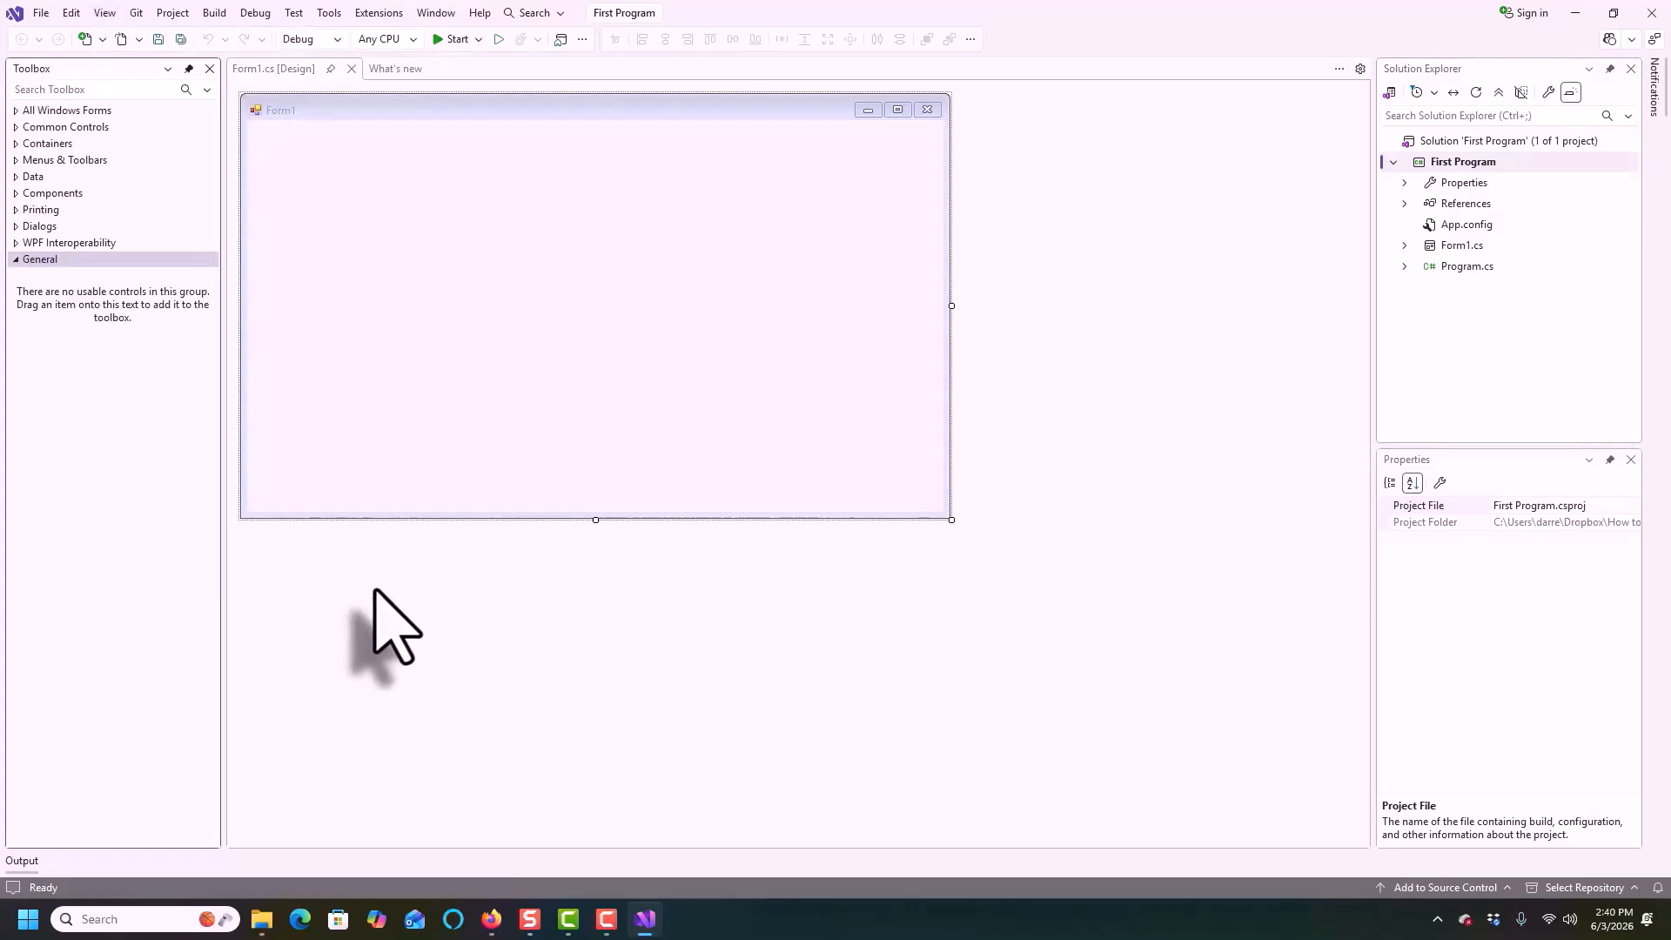
click(14, 126)
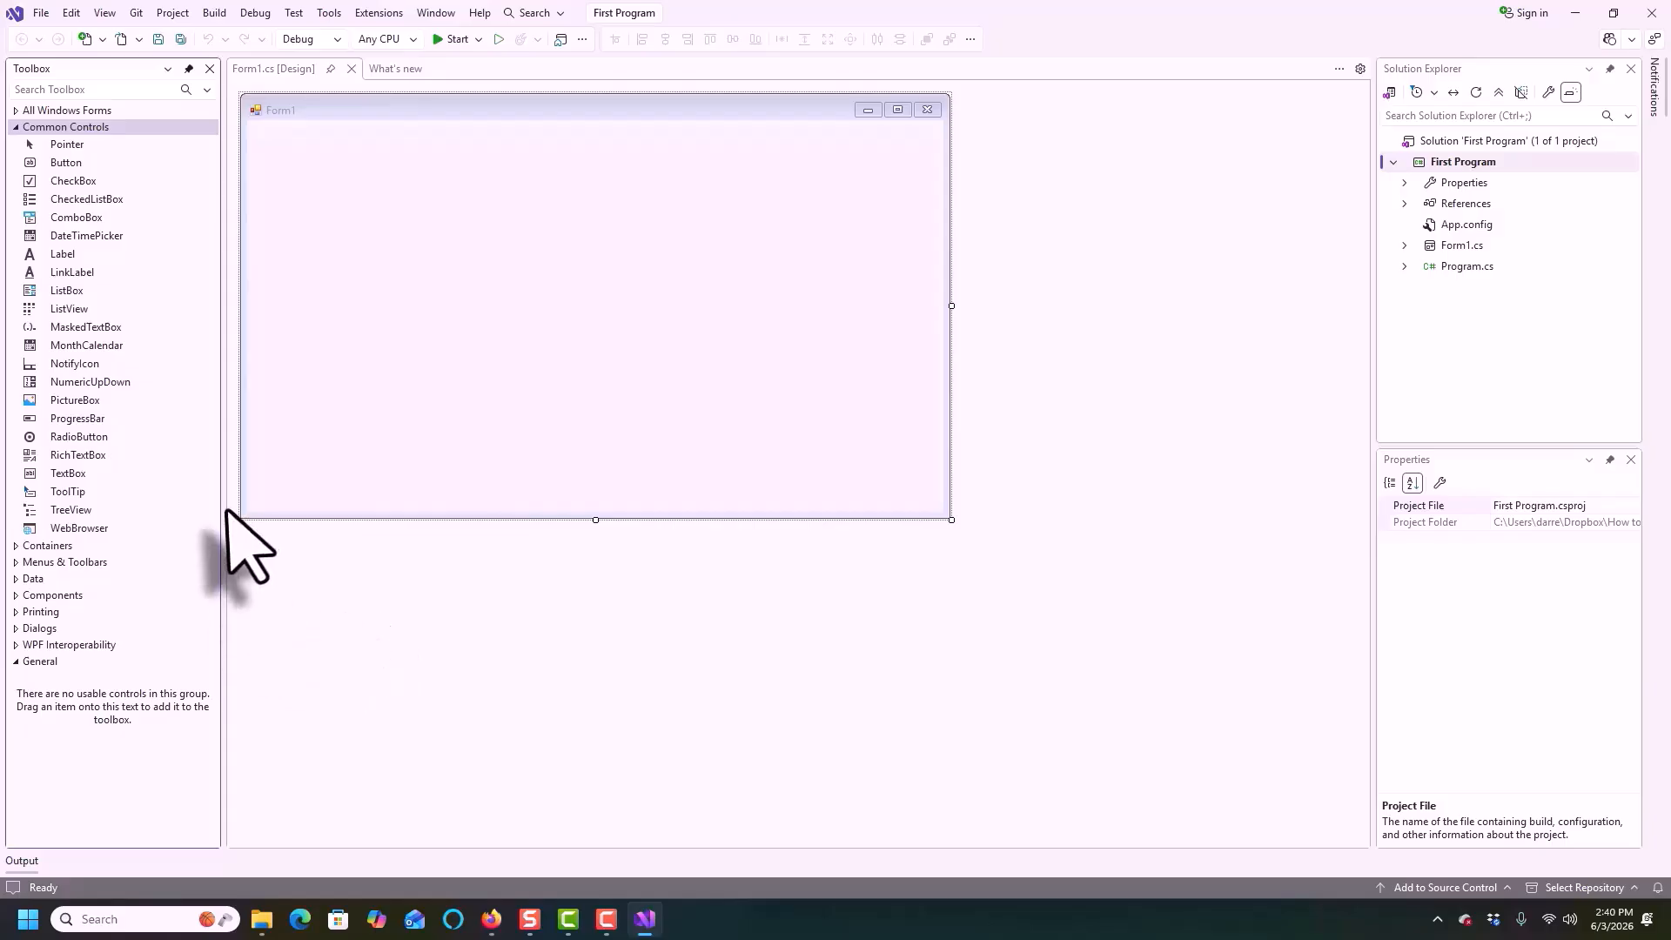
Add a Label and a Button to the form, placing the label near the center above the button
double_click(70, 254)
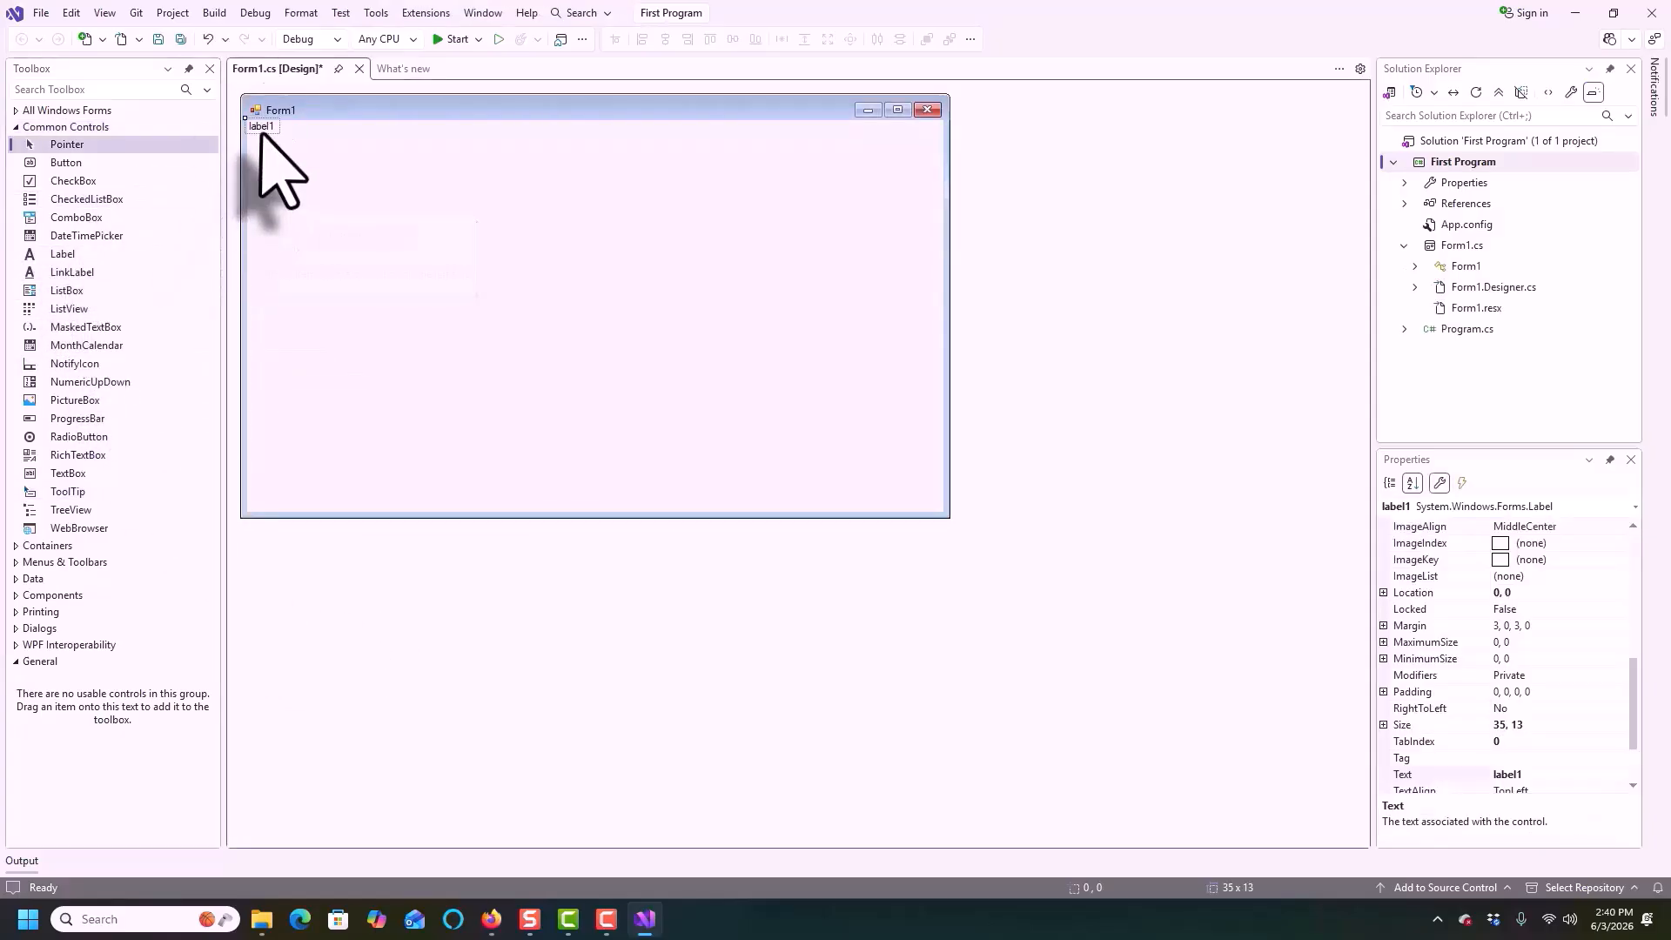
drag(258, 122, 671, 378)
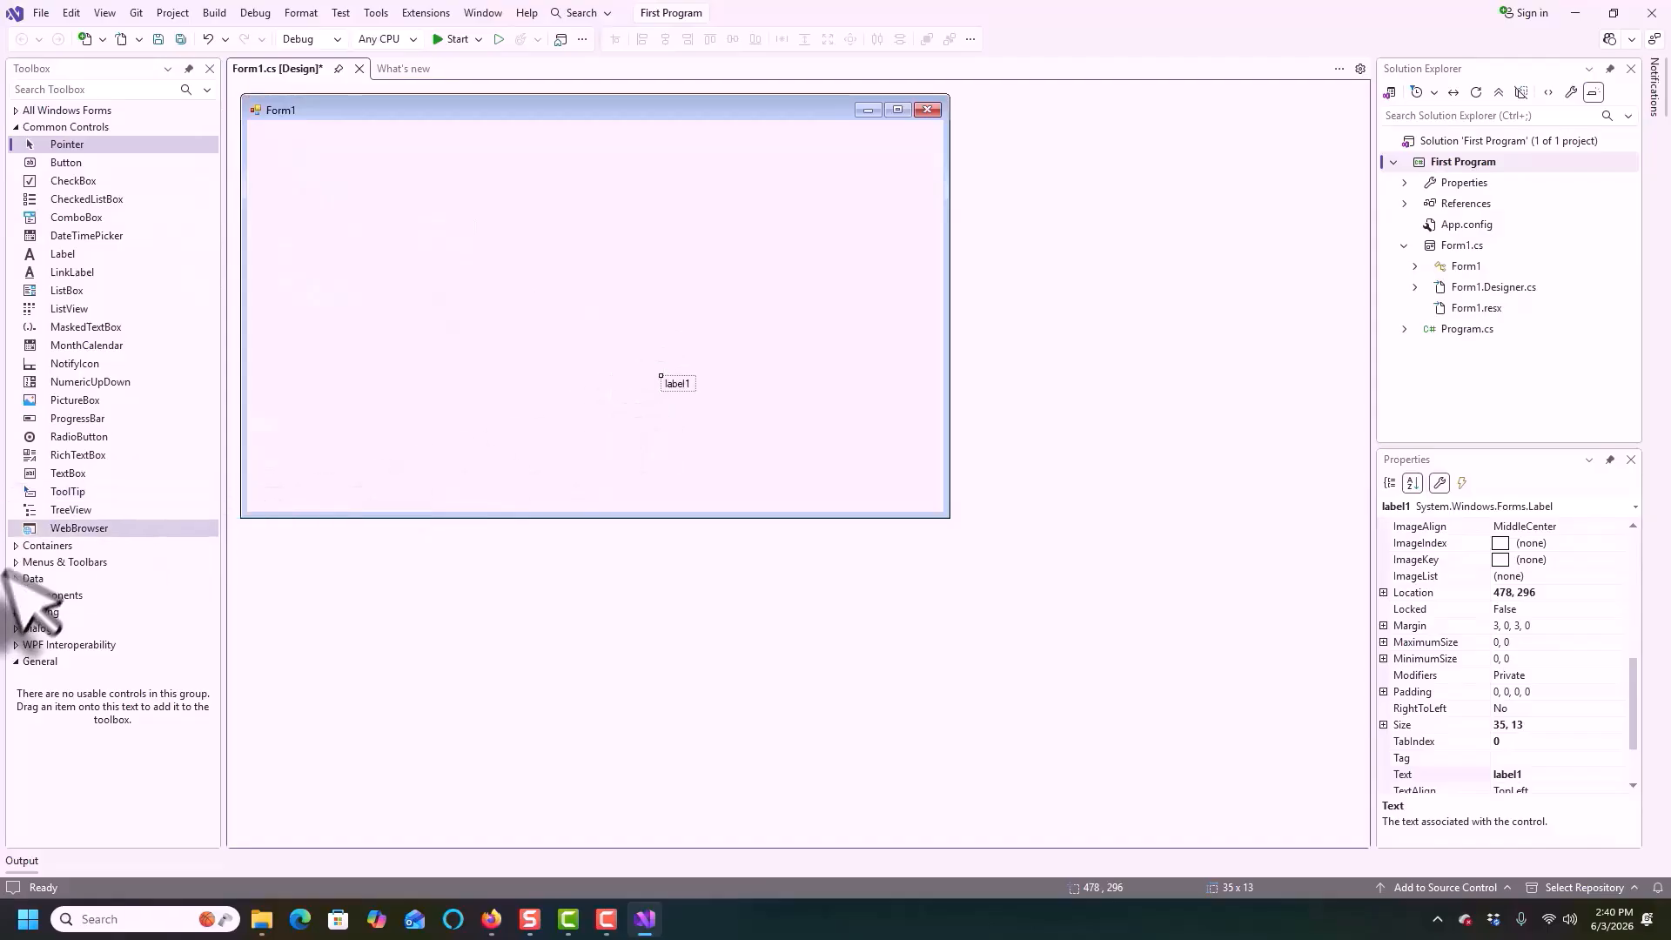
double_click(67, 163)
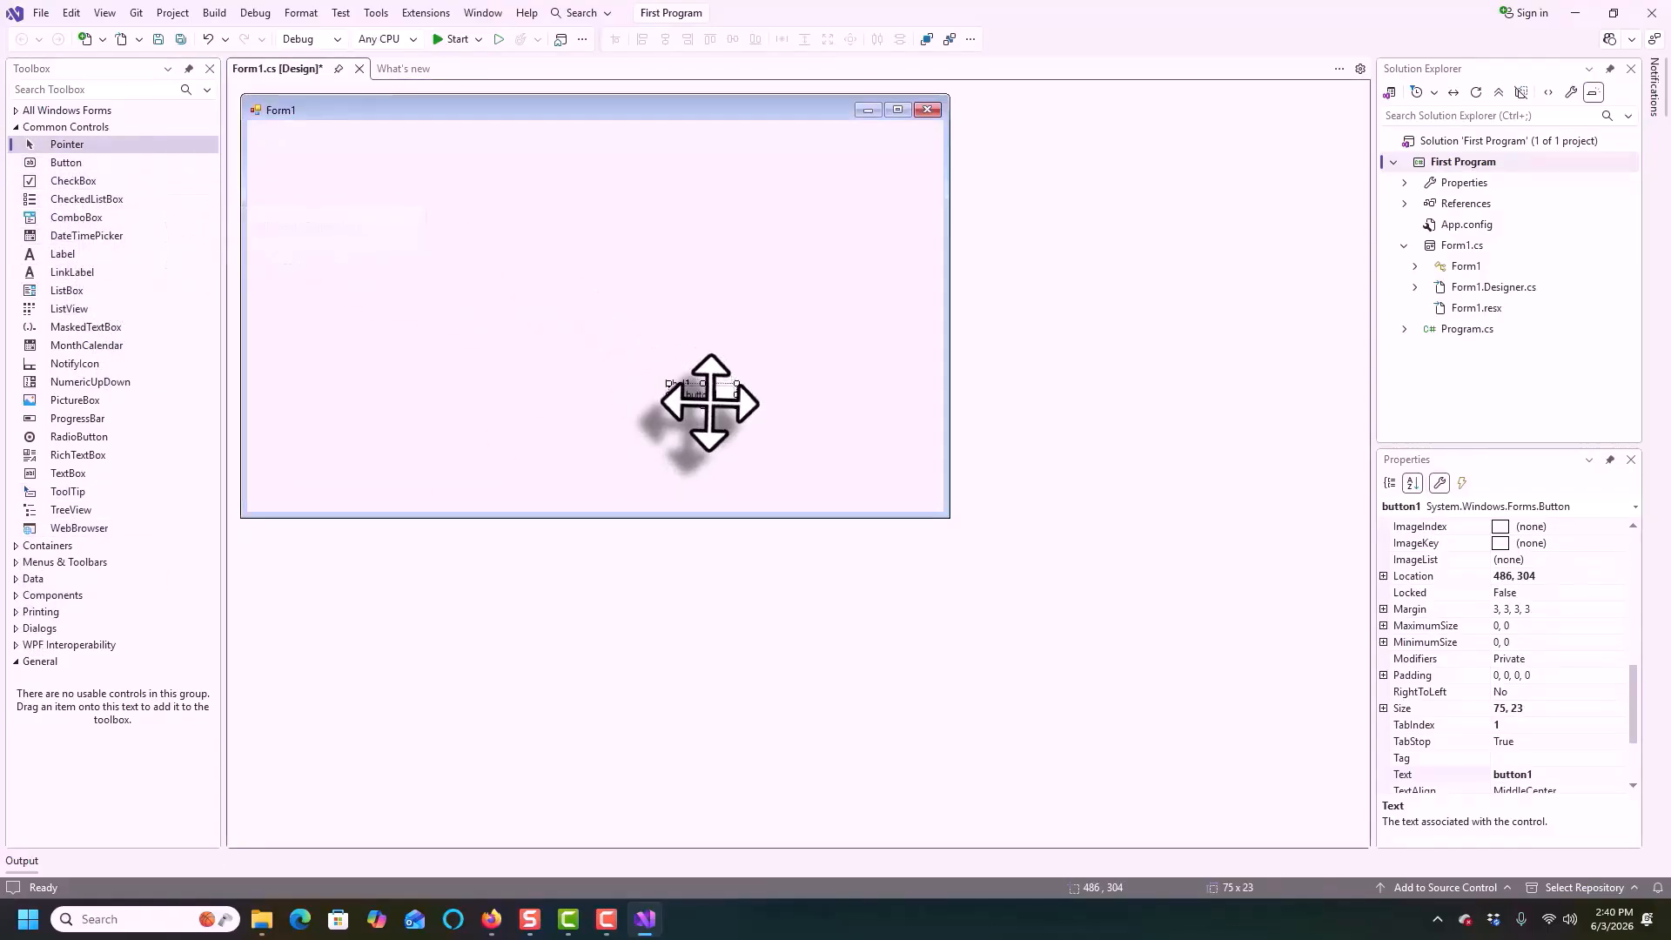
drag(702, 403, 590, 301)
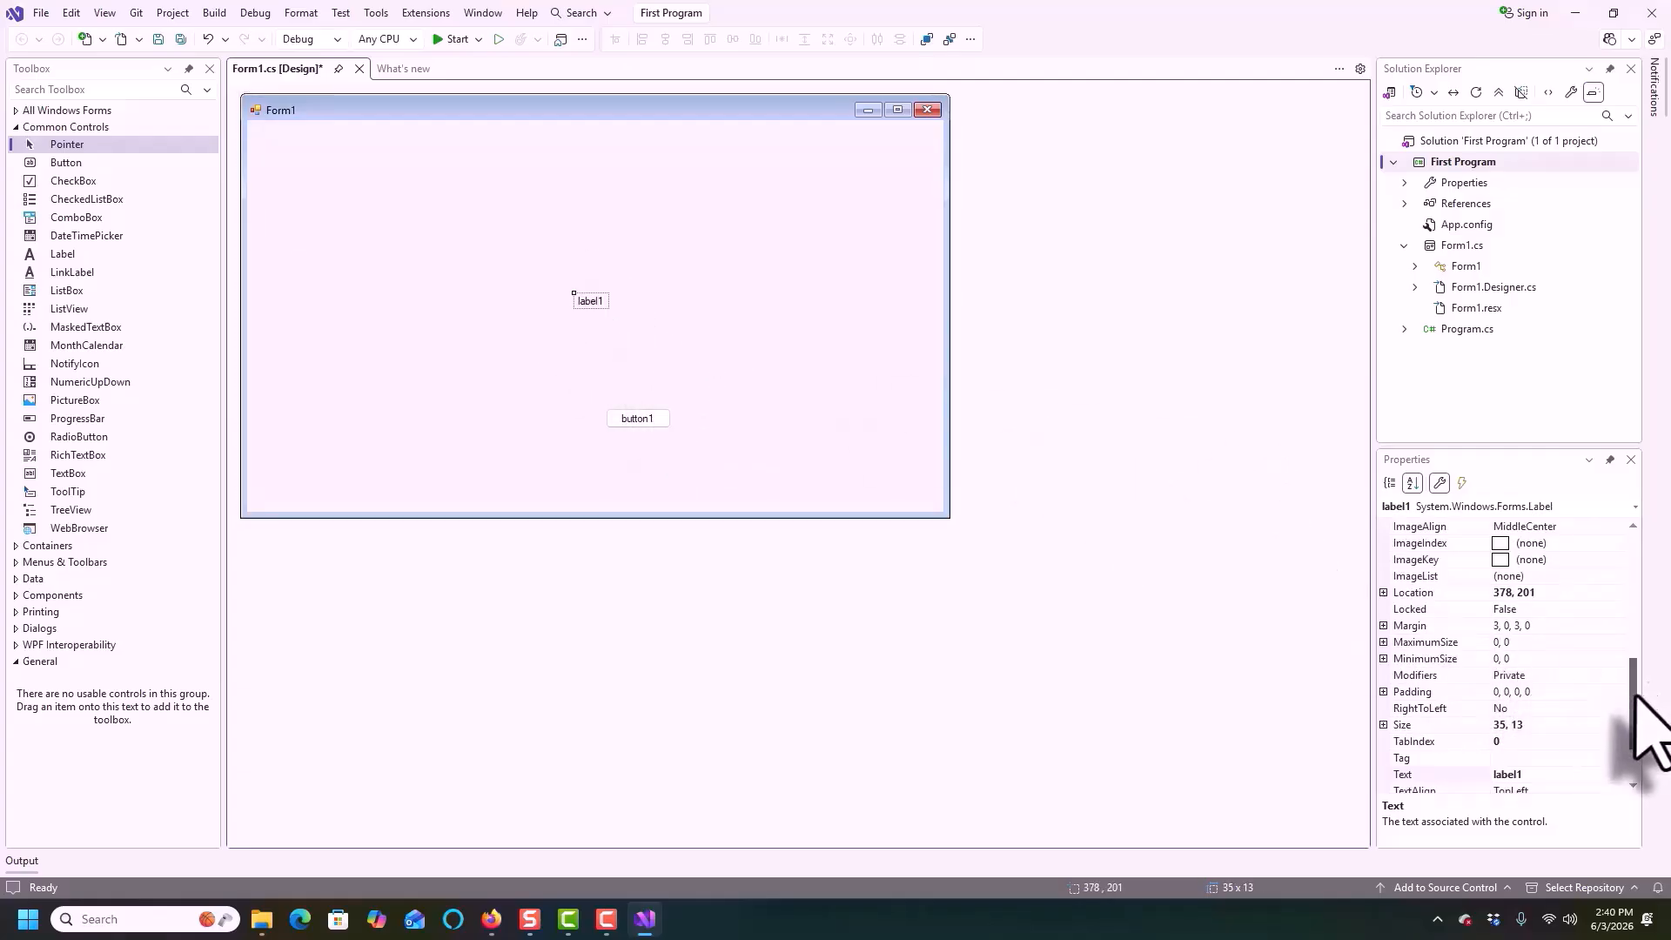
Set the label's Name to lblOut, AutoSize to False and BorderStyle to FixedSingle
drag(1636, 705, 1477, 560)
click(1558, 560)
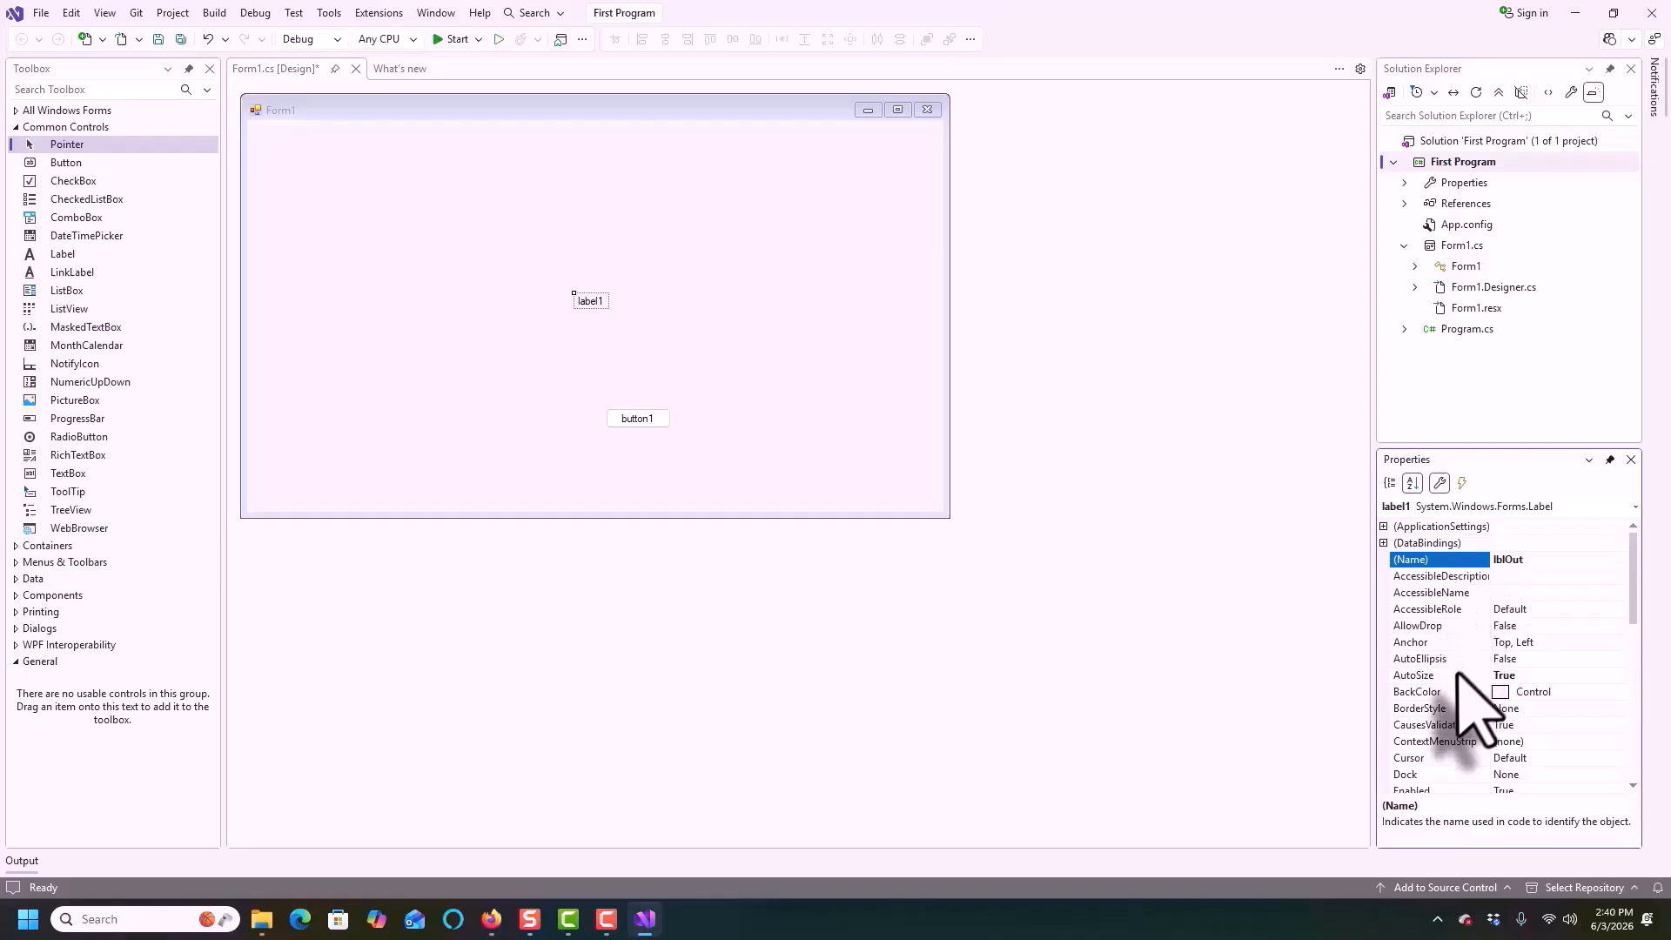
double_click(1457, 676)
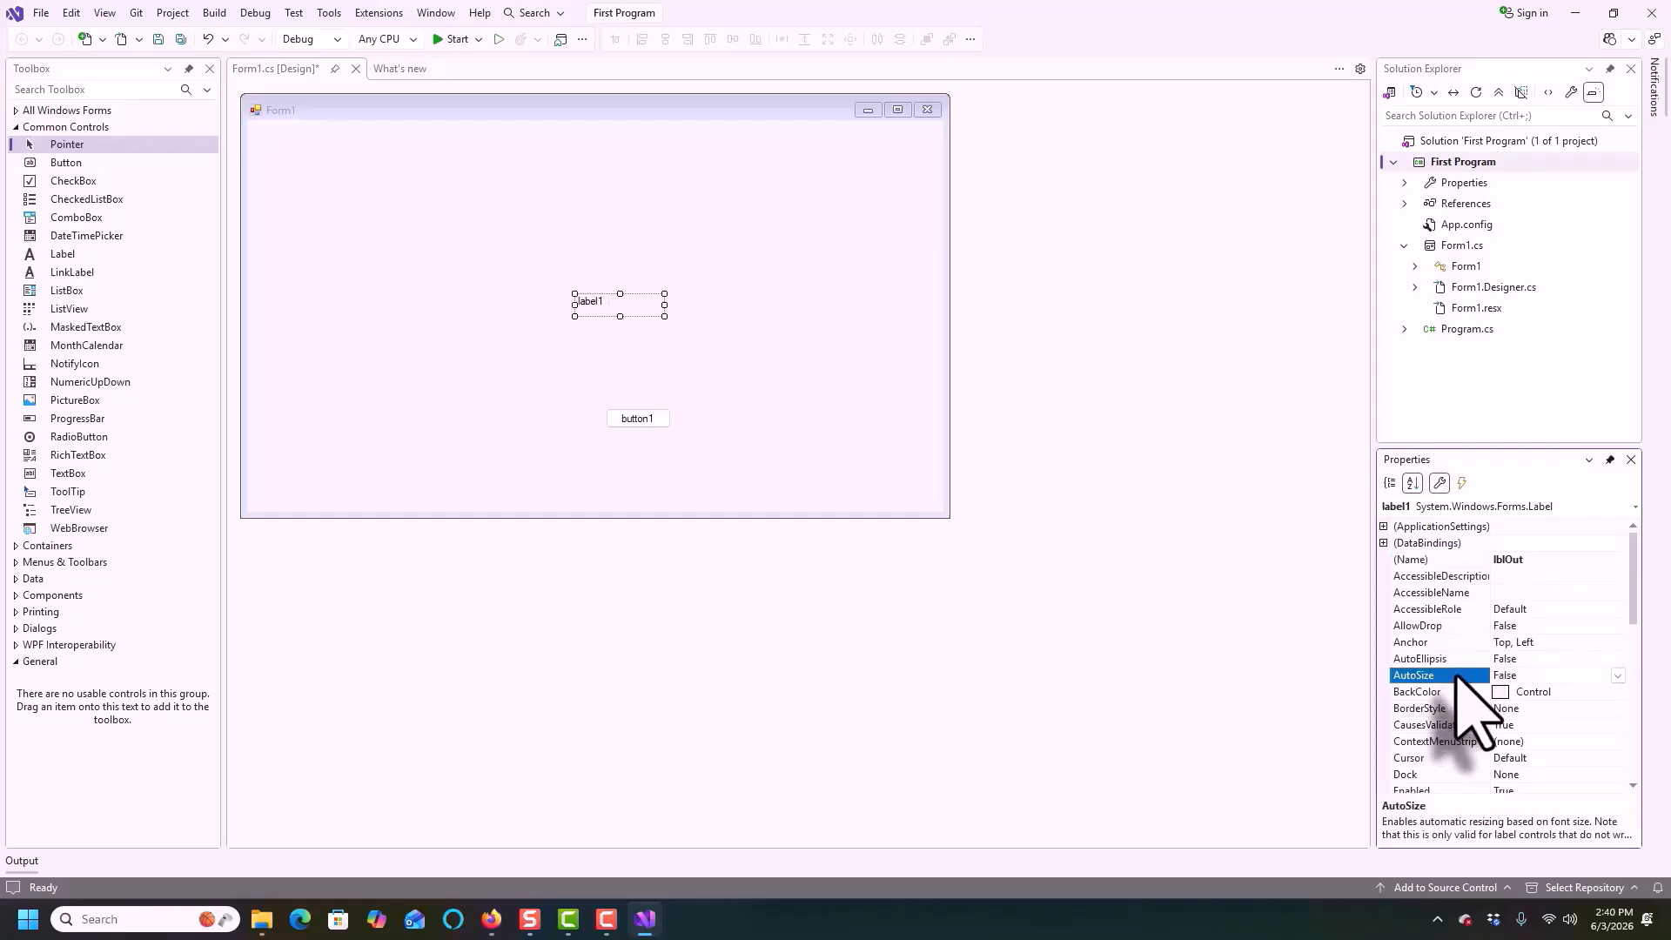
click(1451, 709)
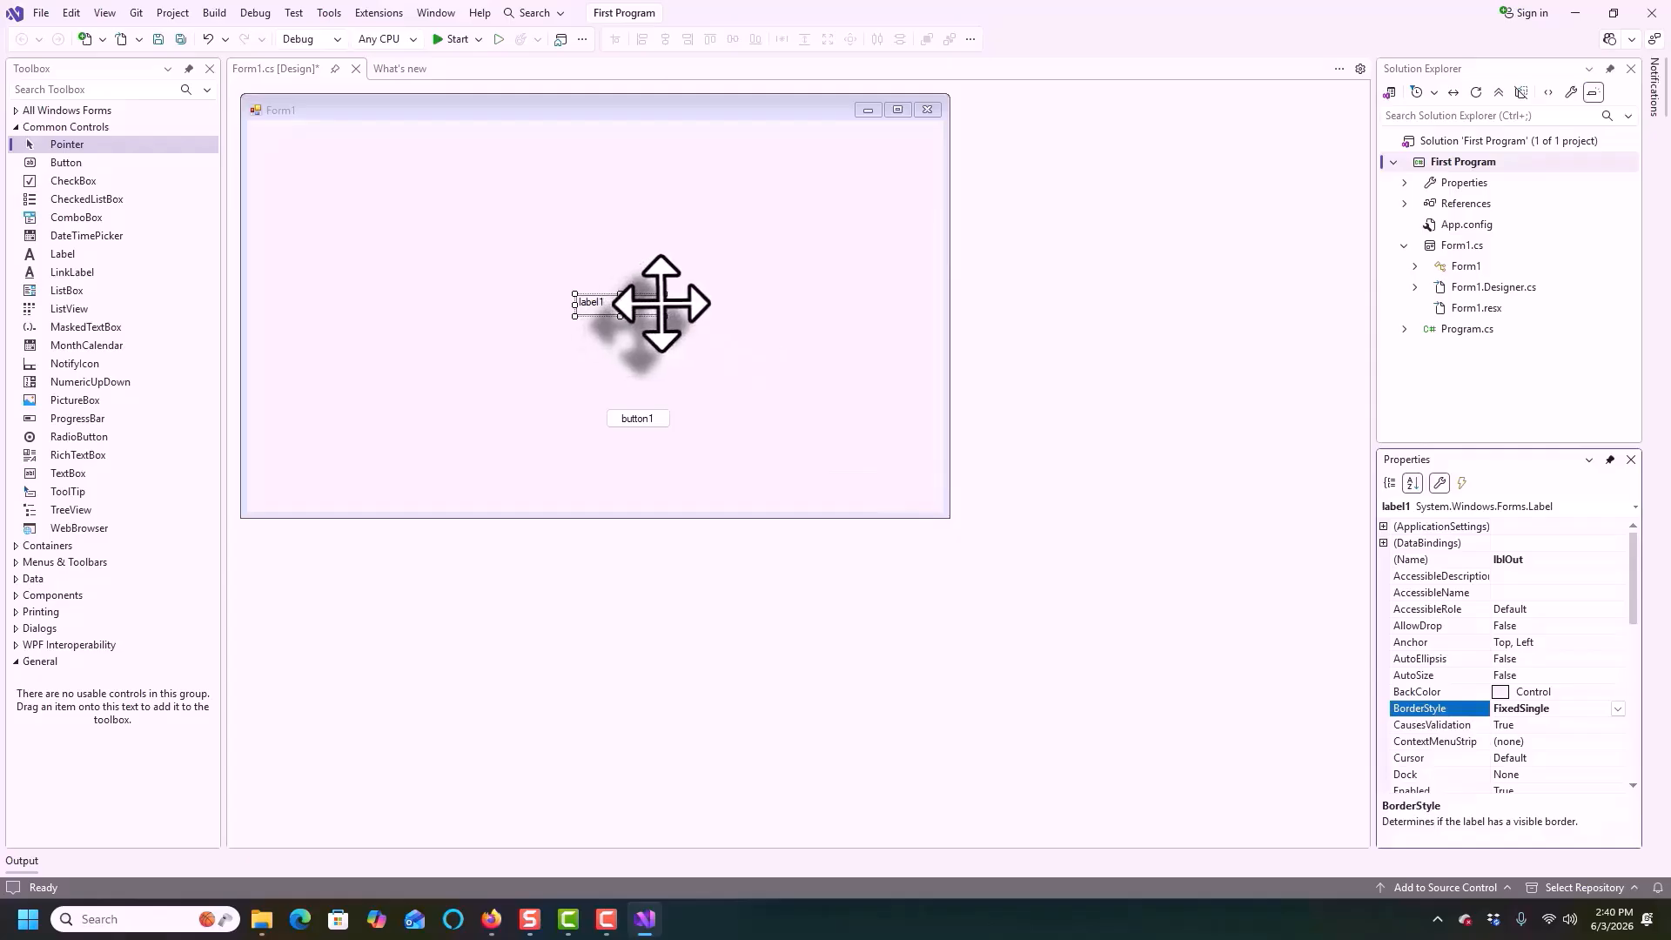
Resize the label to about 277 x 46, widening it on both sides and making it taller
drag(665, 304, 740, 305)
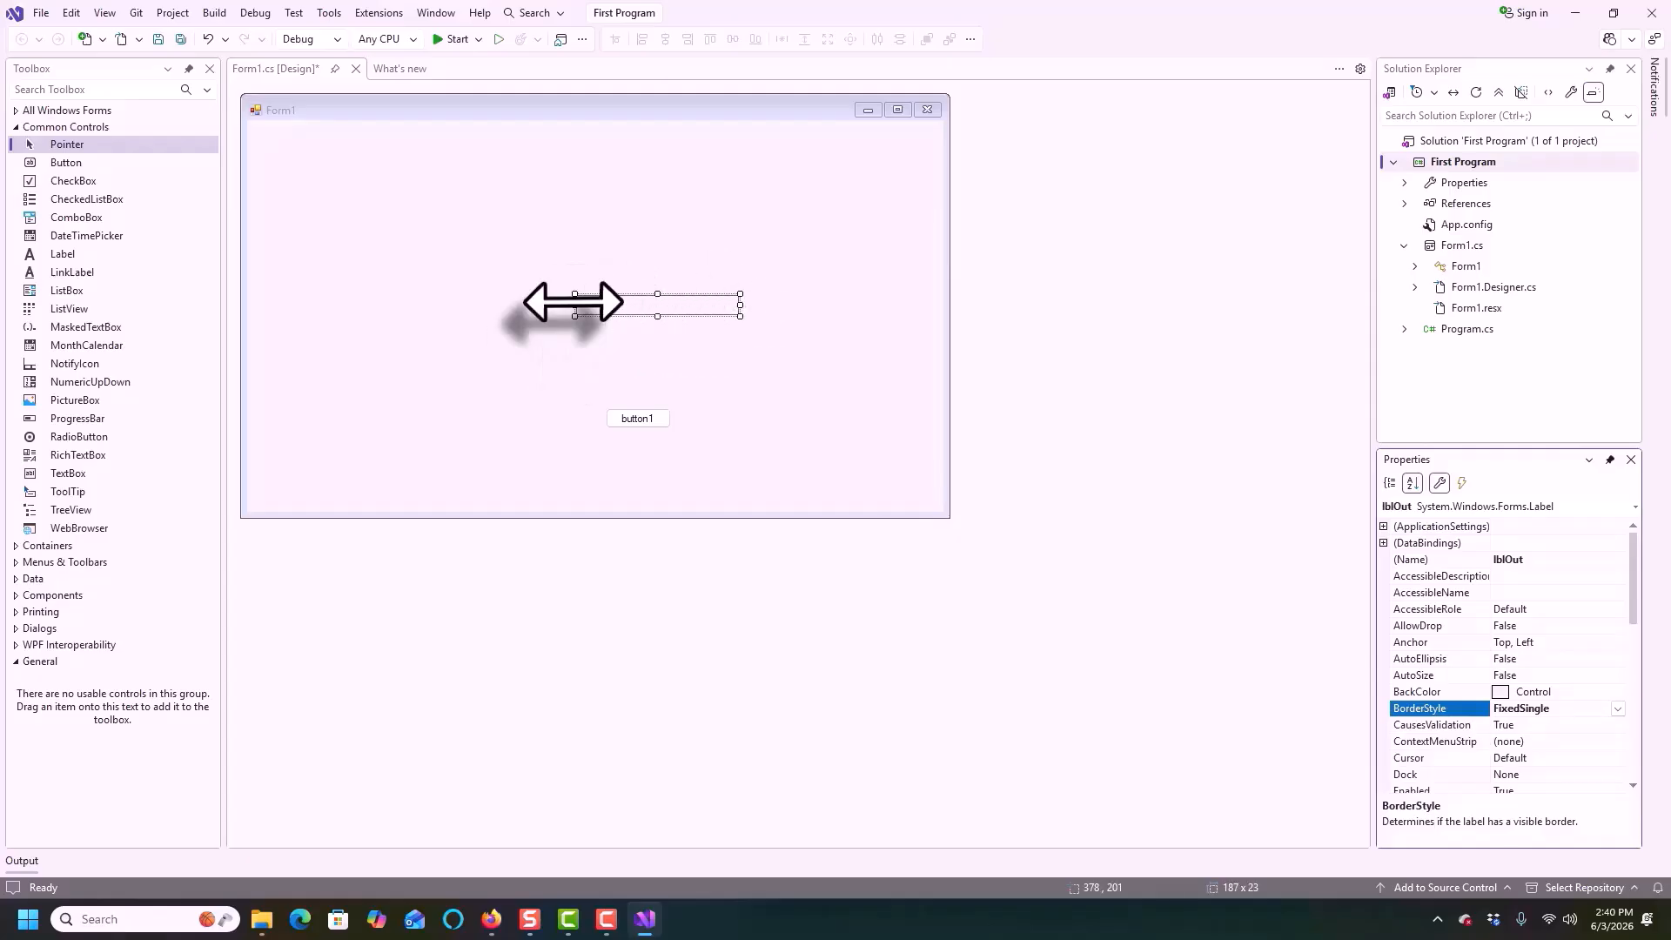
drag(575, 305, 496, 305)
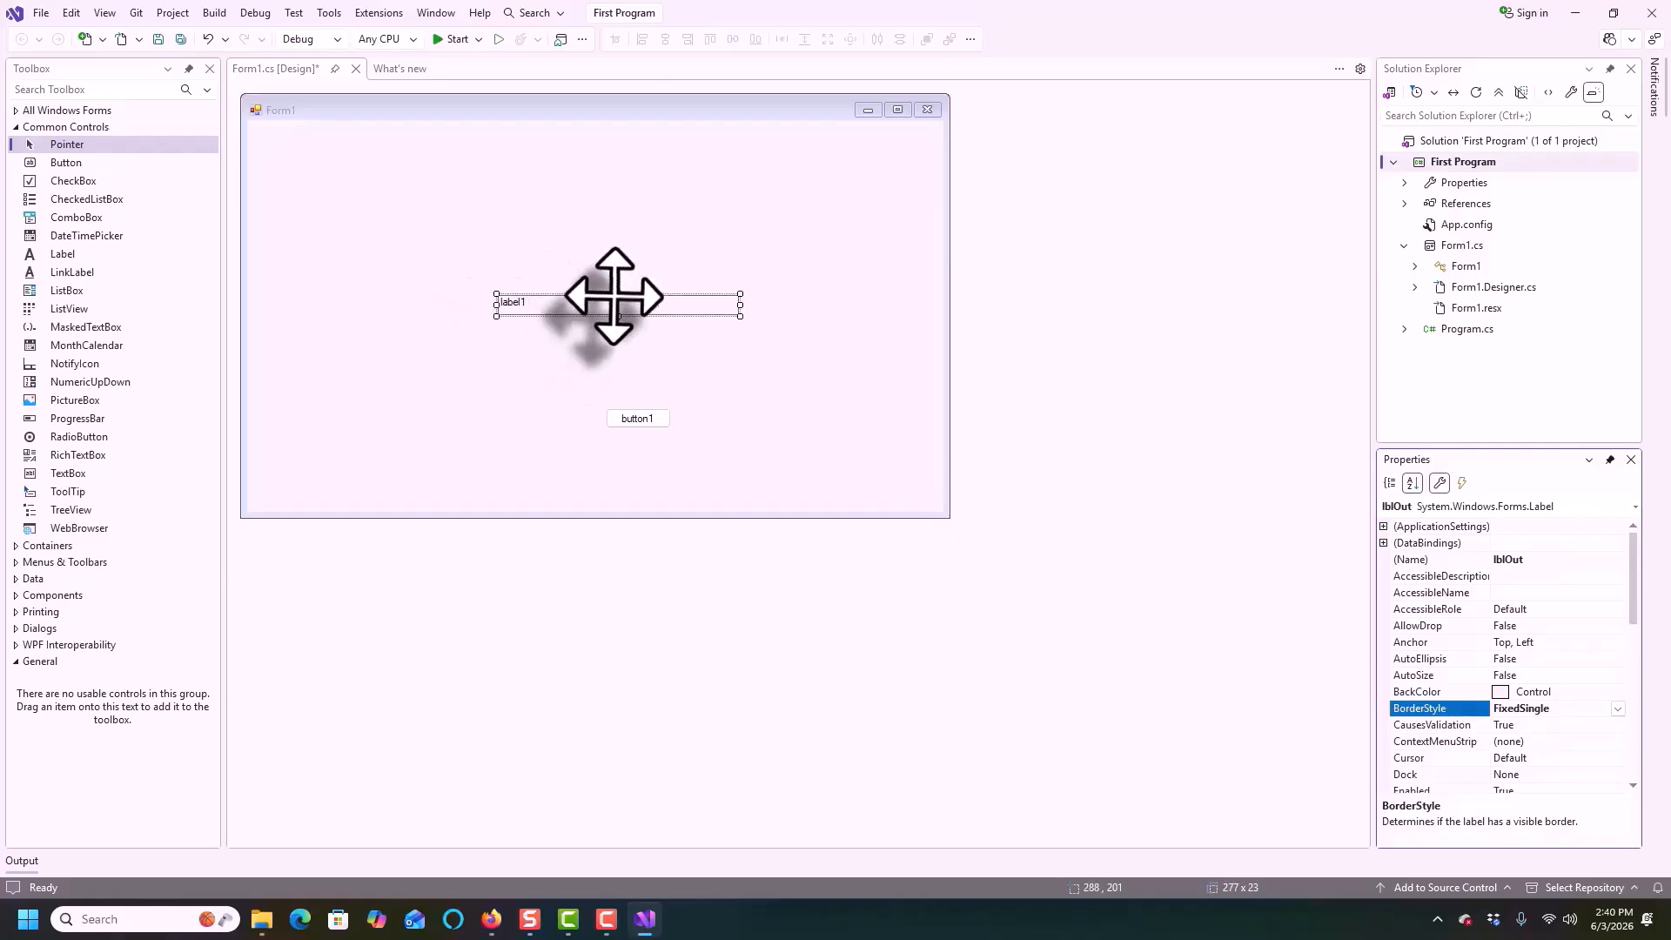
mouse_move(616, 294)
mouse_down()
mouse_move(614, 240)
mouse_move(613, 273)
mouse_up()
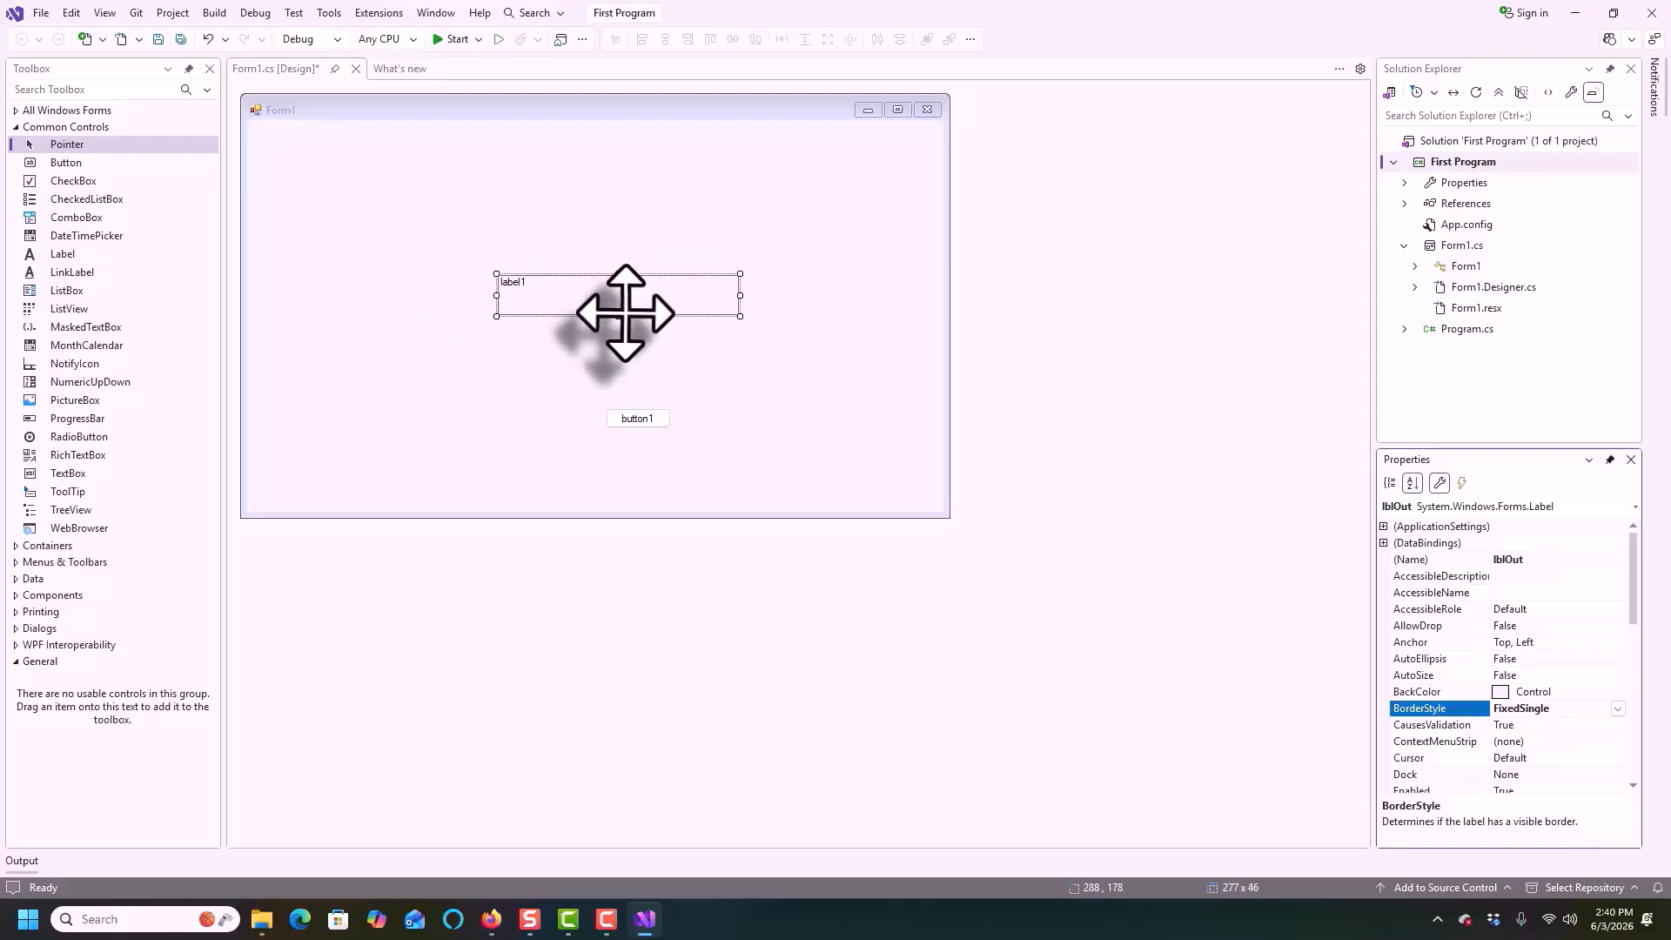
Select the button and set its Name to btnDoIt
click(648, 422)
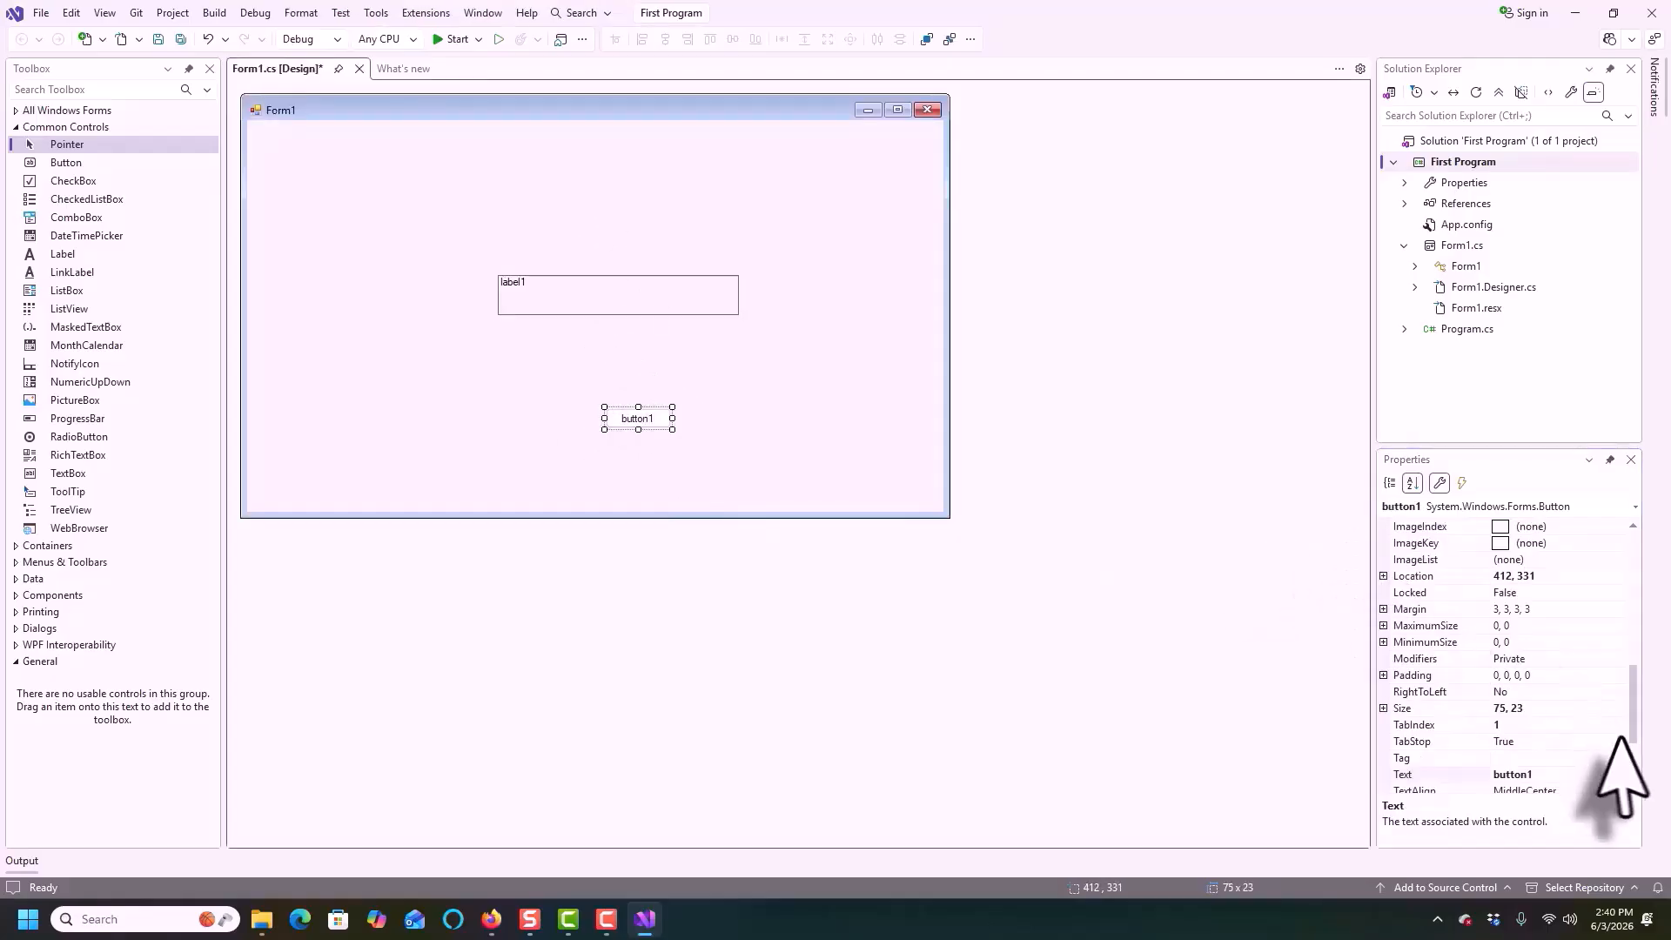
drag(1633, 722, 1482, 561)
click(1583, 559)
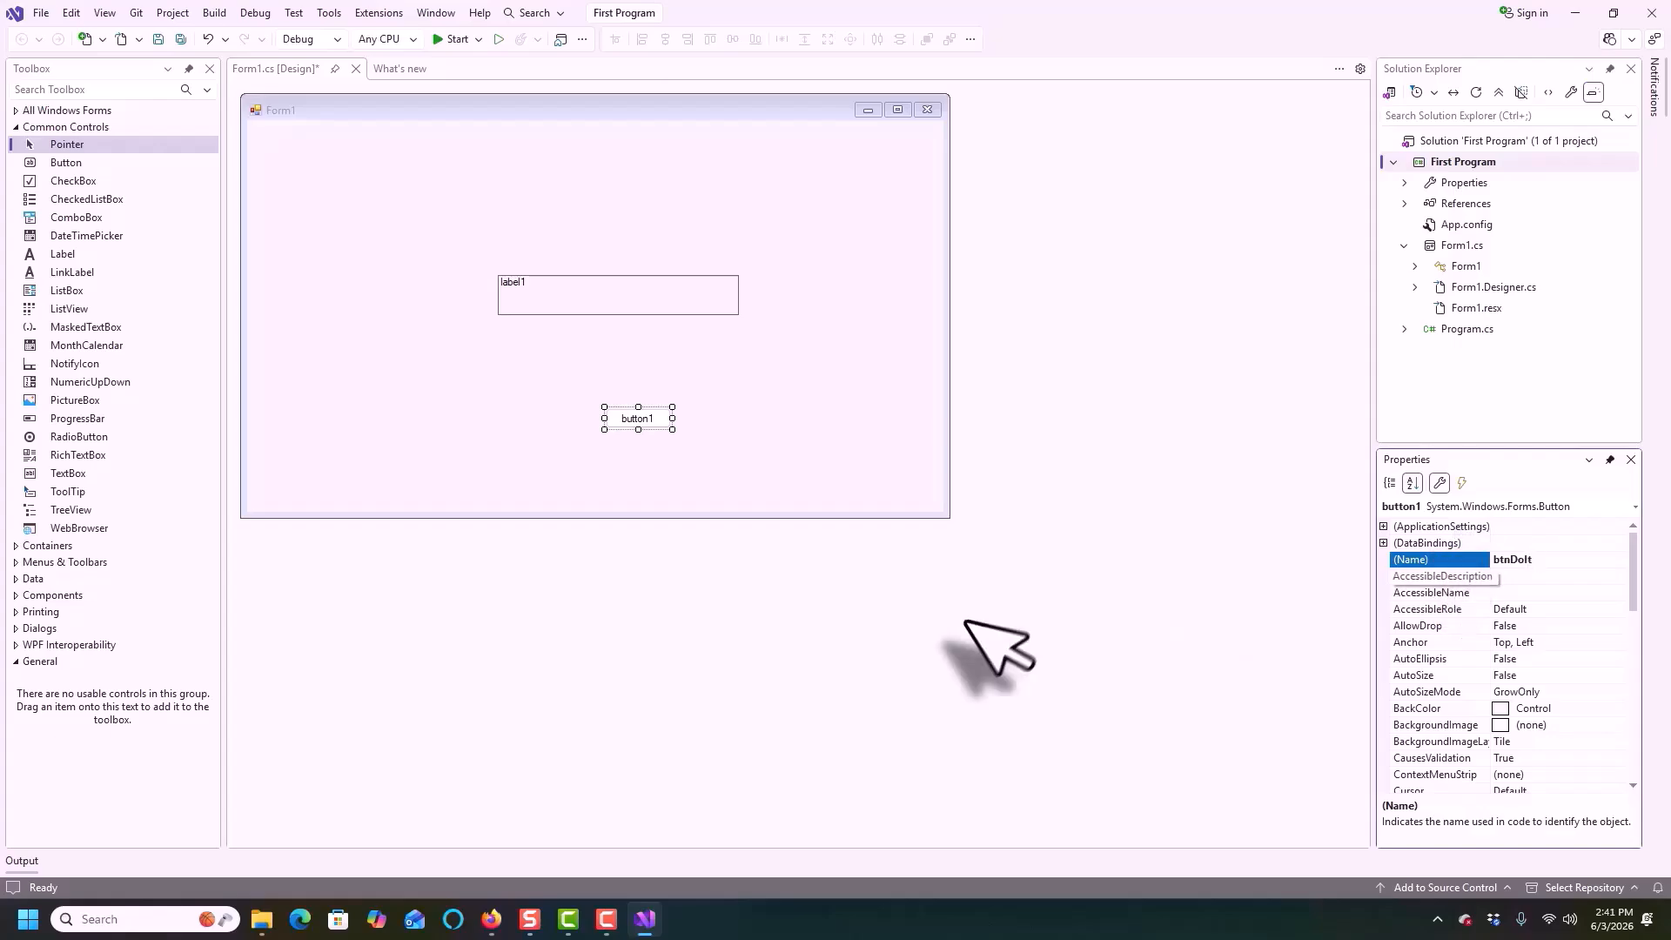
click(658, 478)
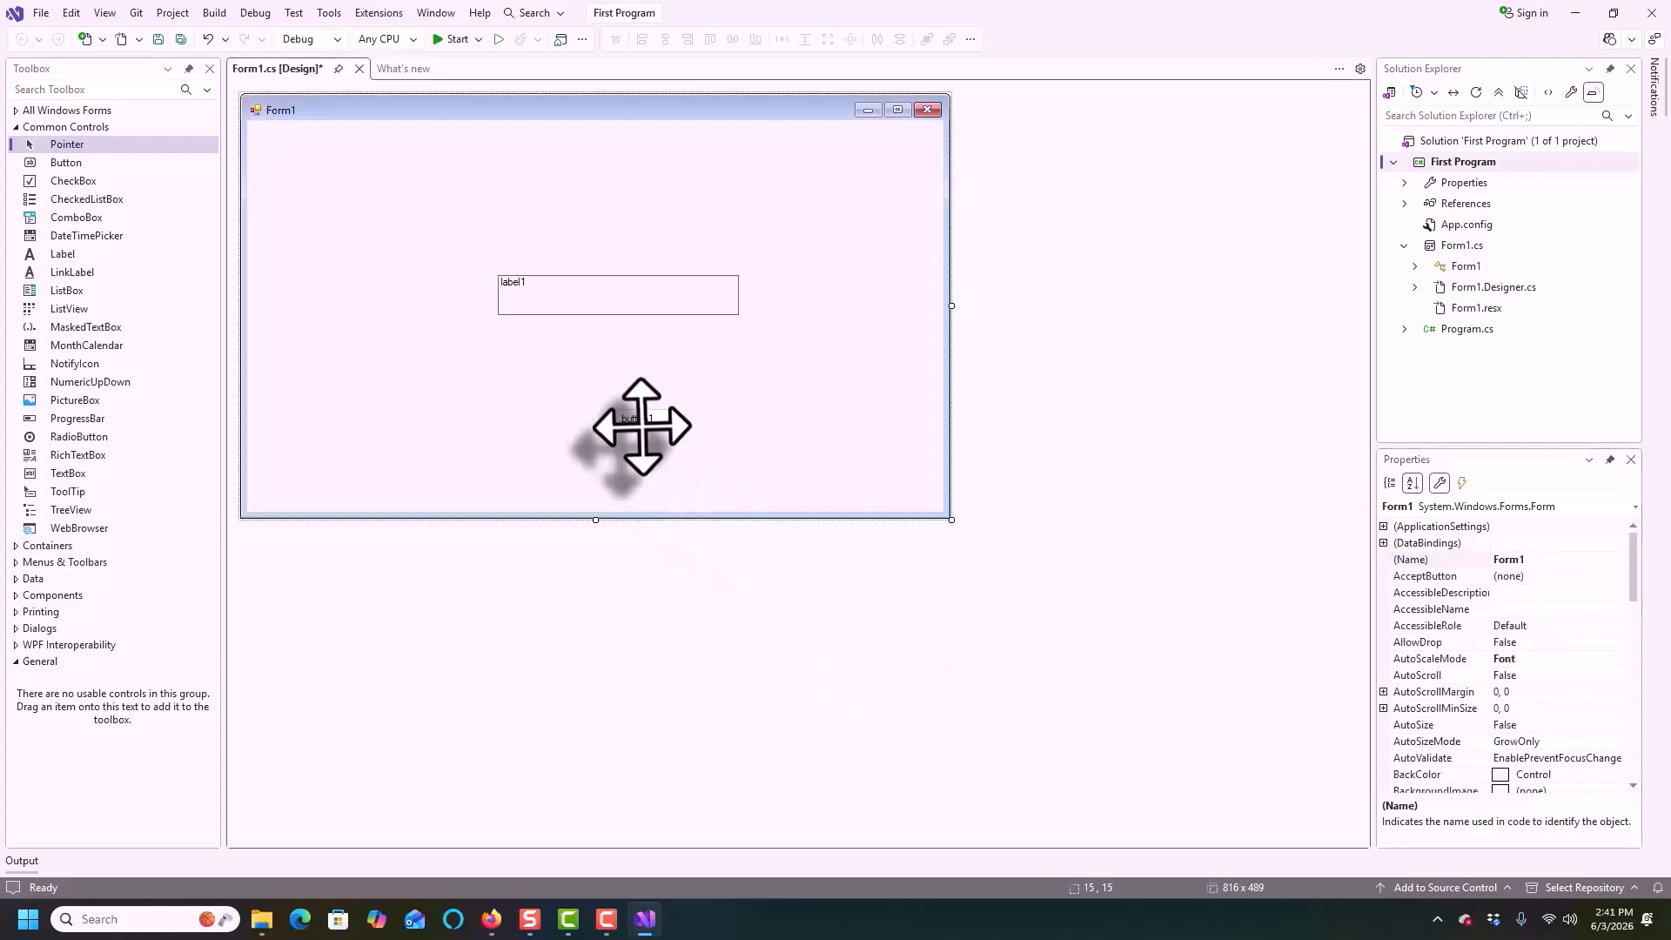
click(642, 427)
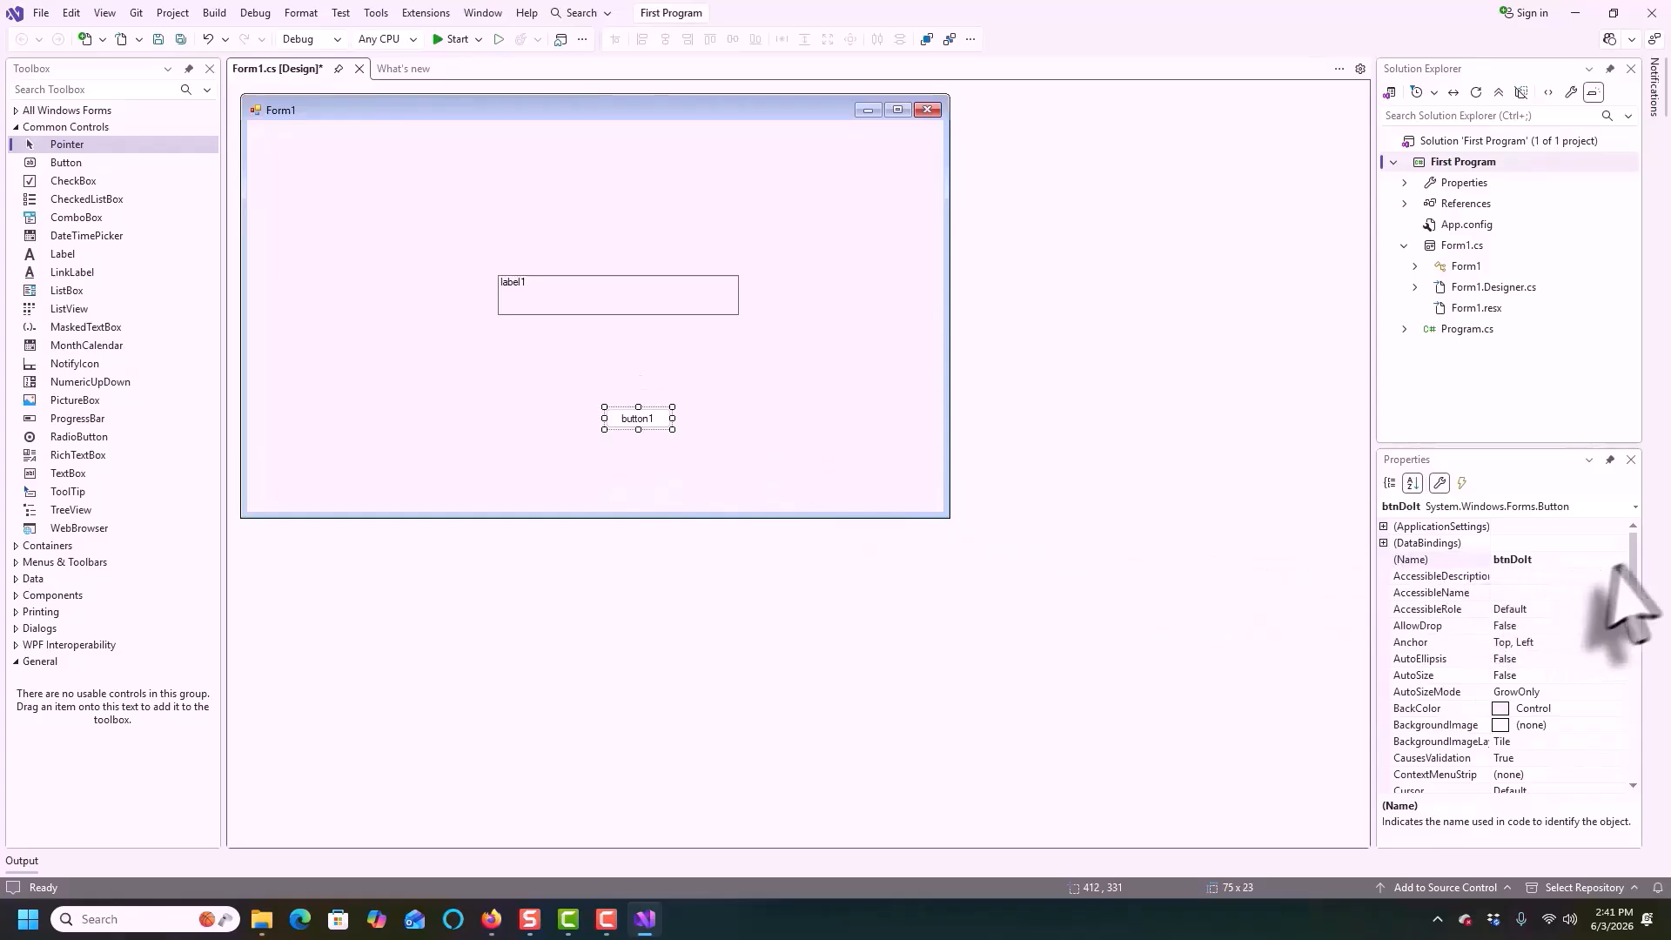
Set the button's Text property to Do It
drag(1633, 557, 1654, 787)
click(1568, 659)
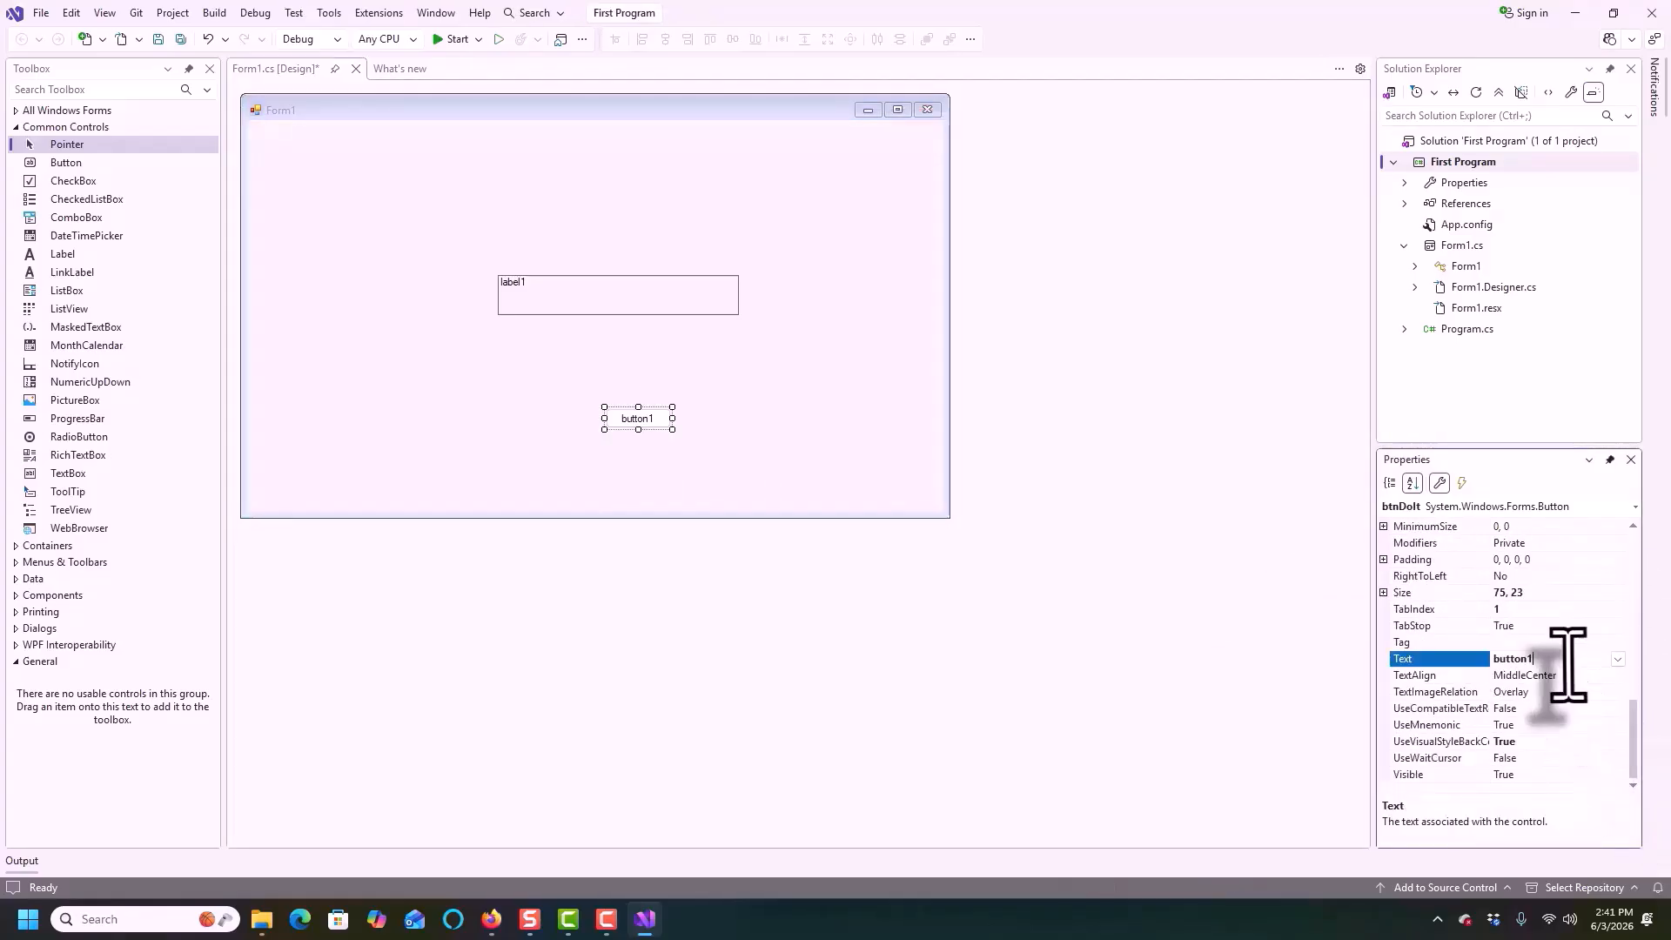
click(1472, 662)
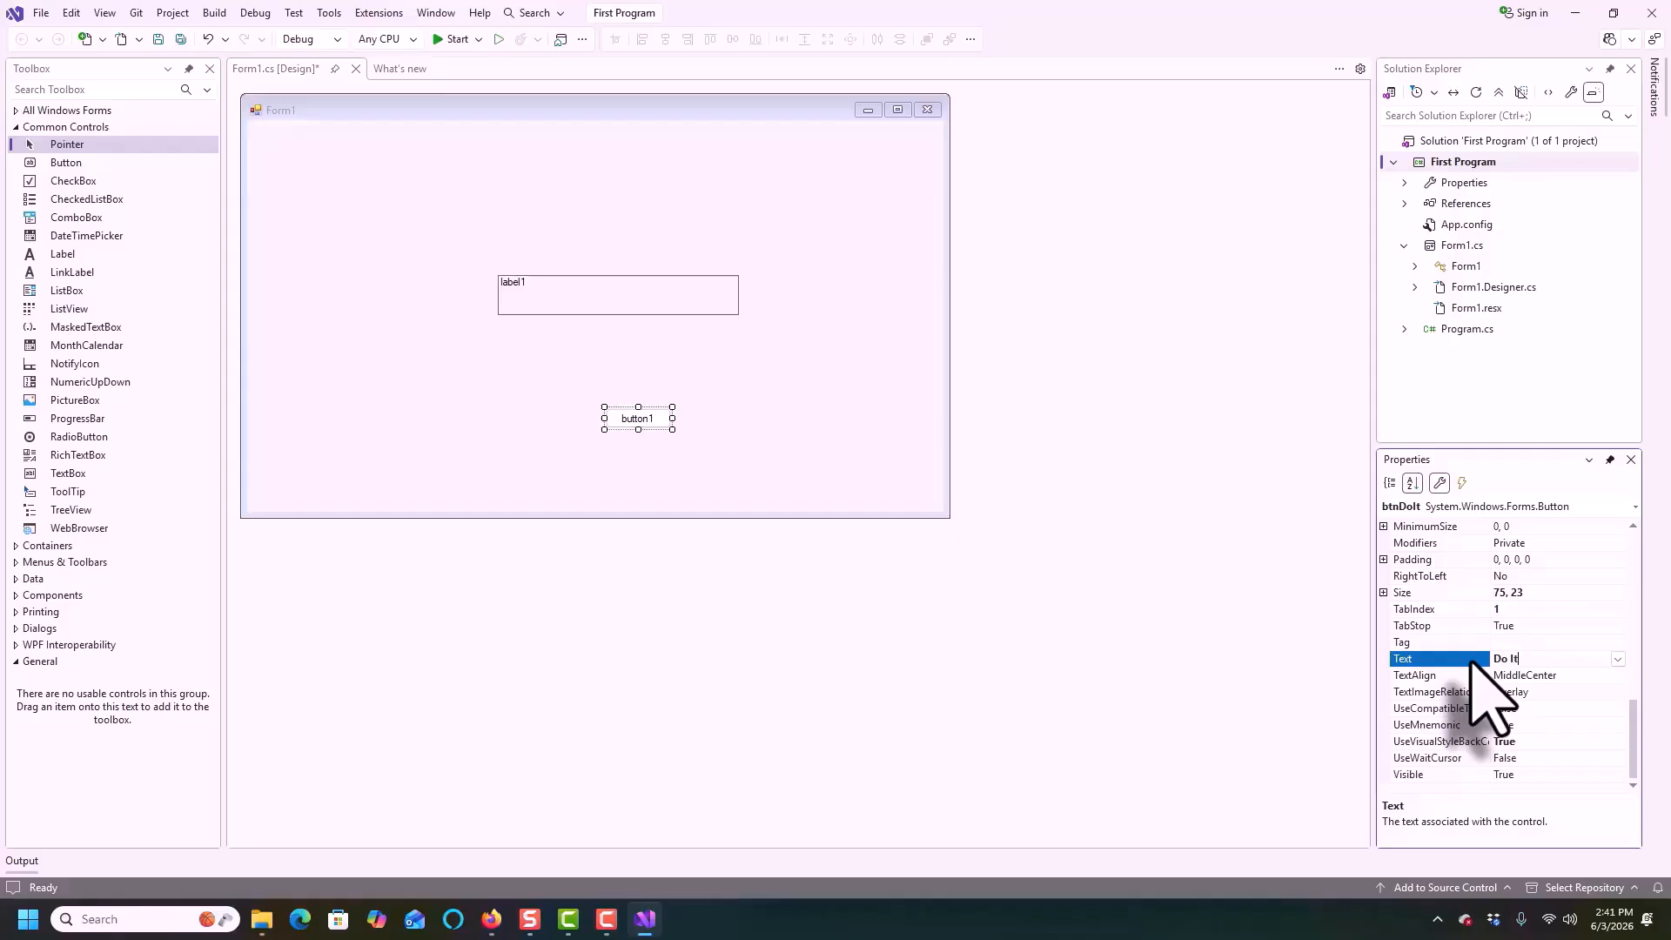
click(649, 422)
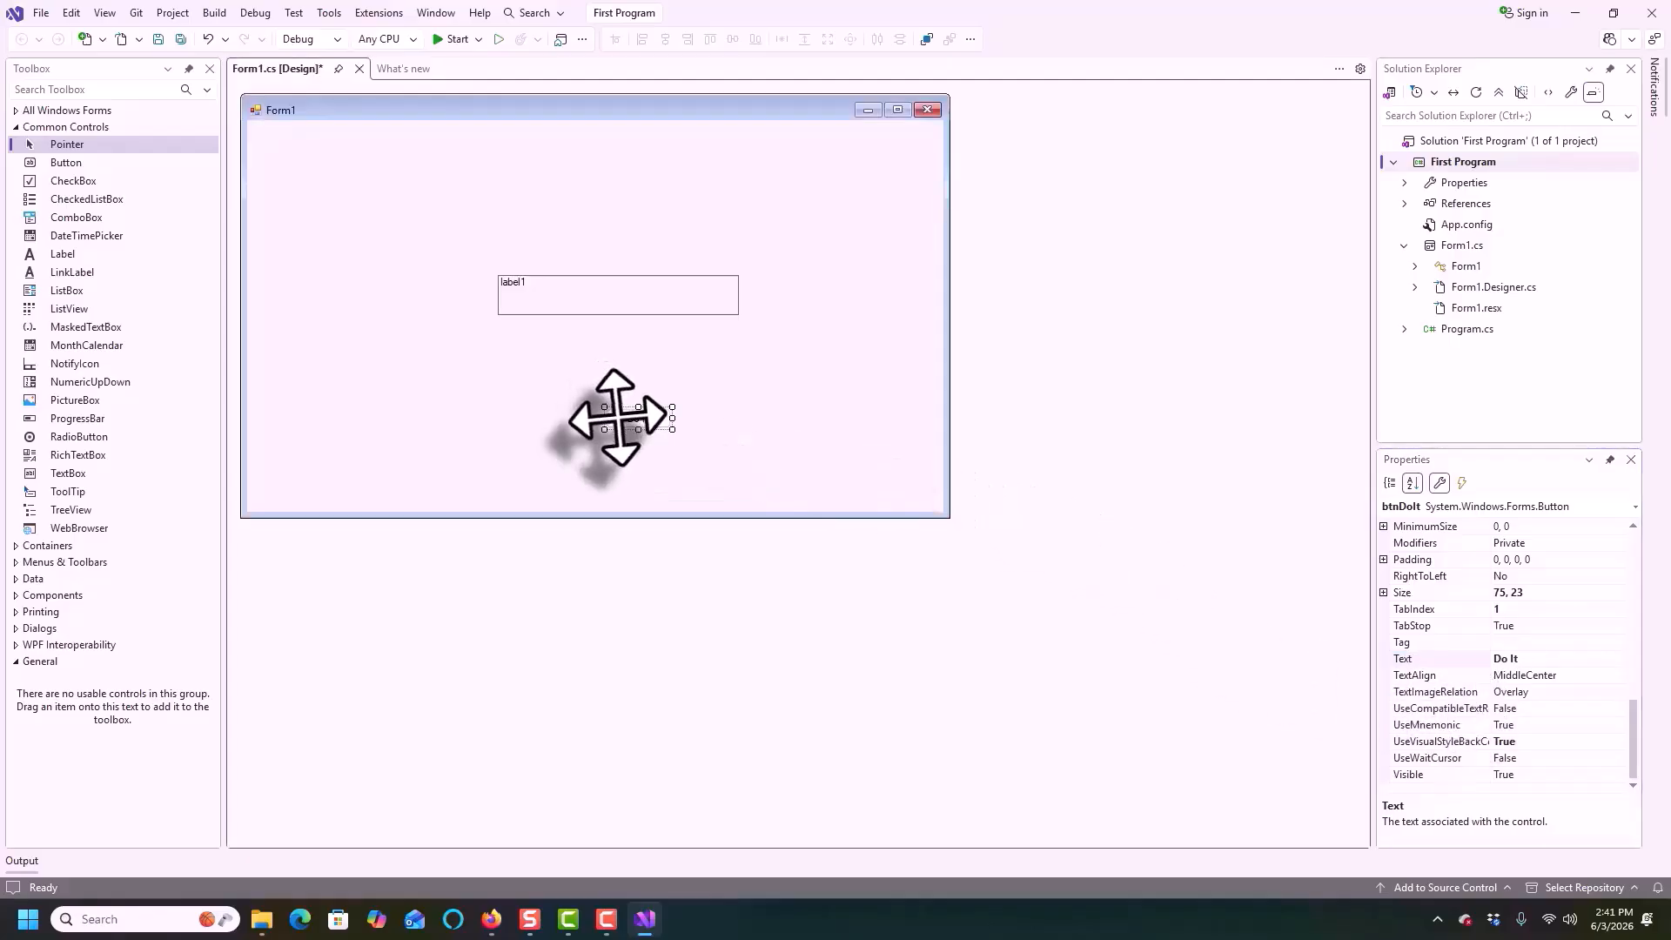
scroll(1419, 662, up, 5)
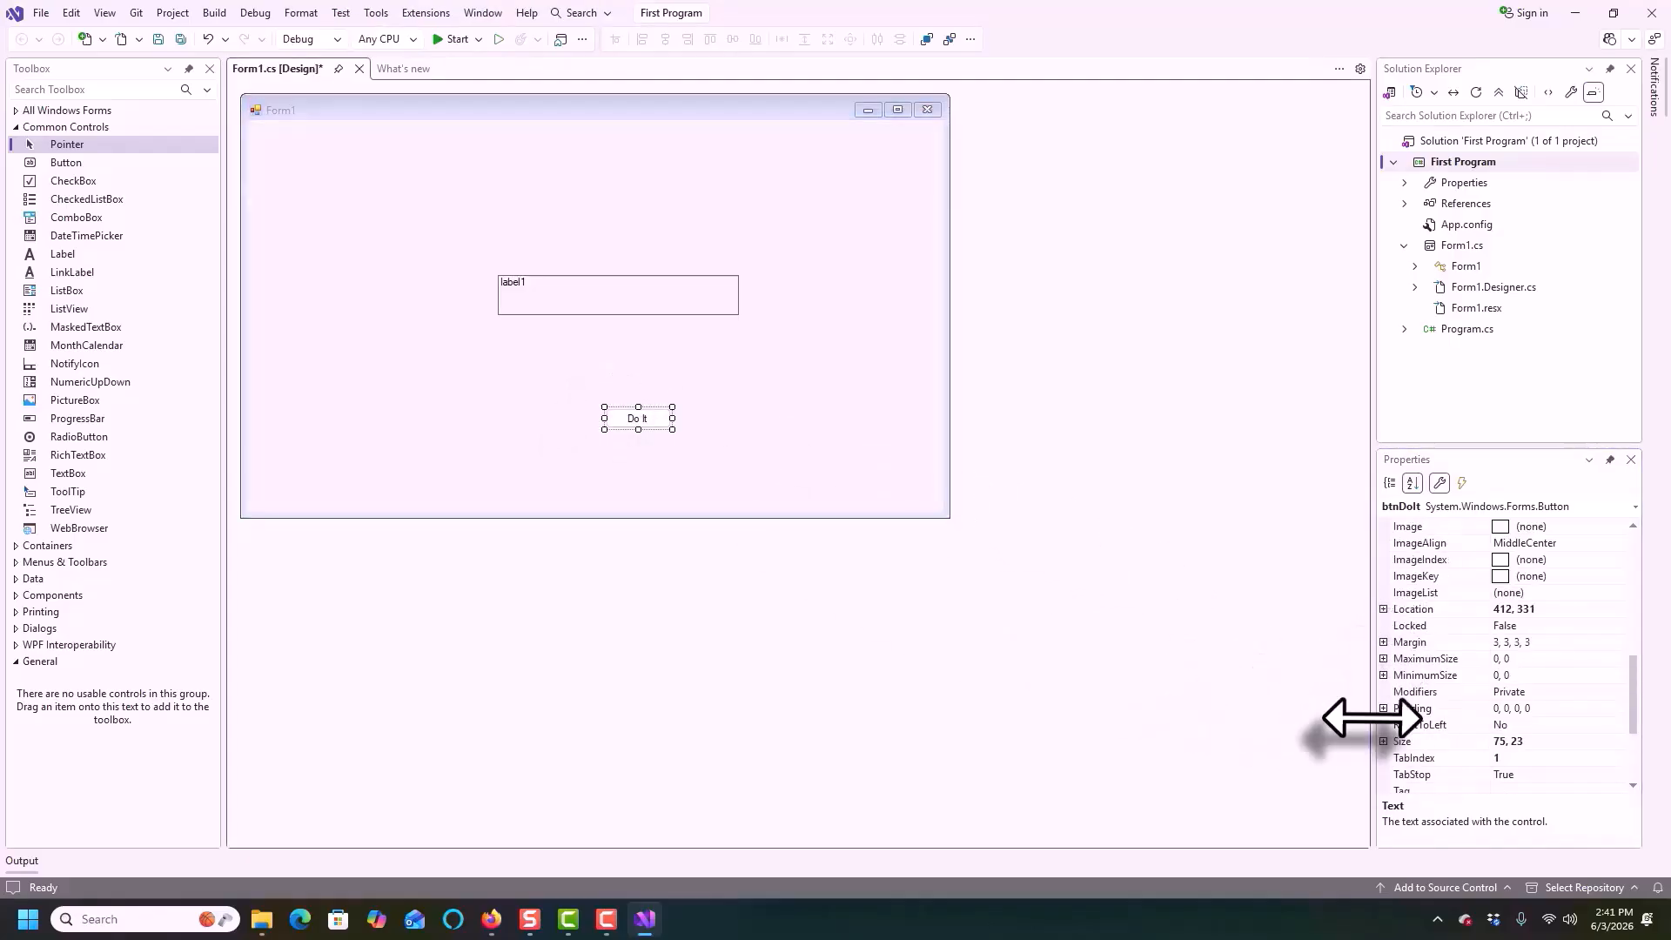
Make the button's font bold at 12 pt and enlarge the button to about 135 x 72
click(1384, 576)
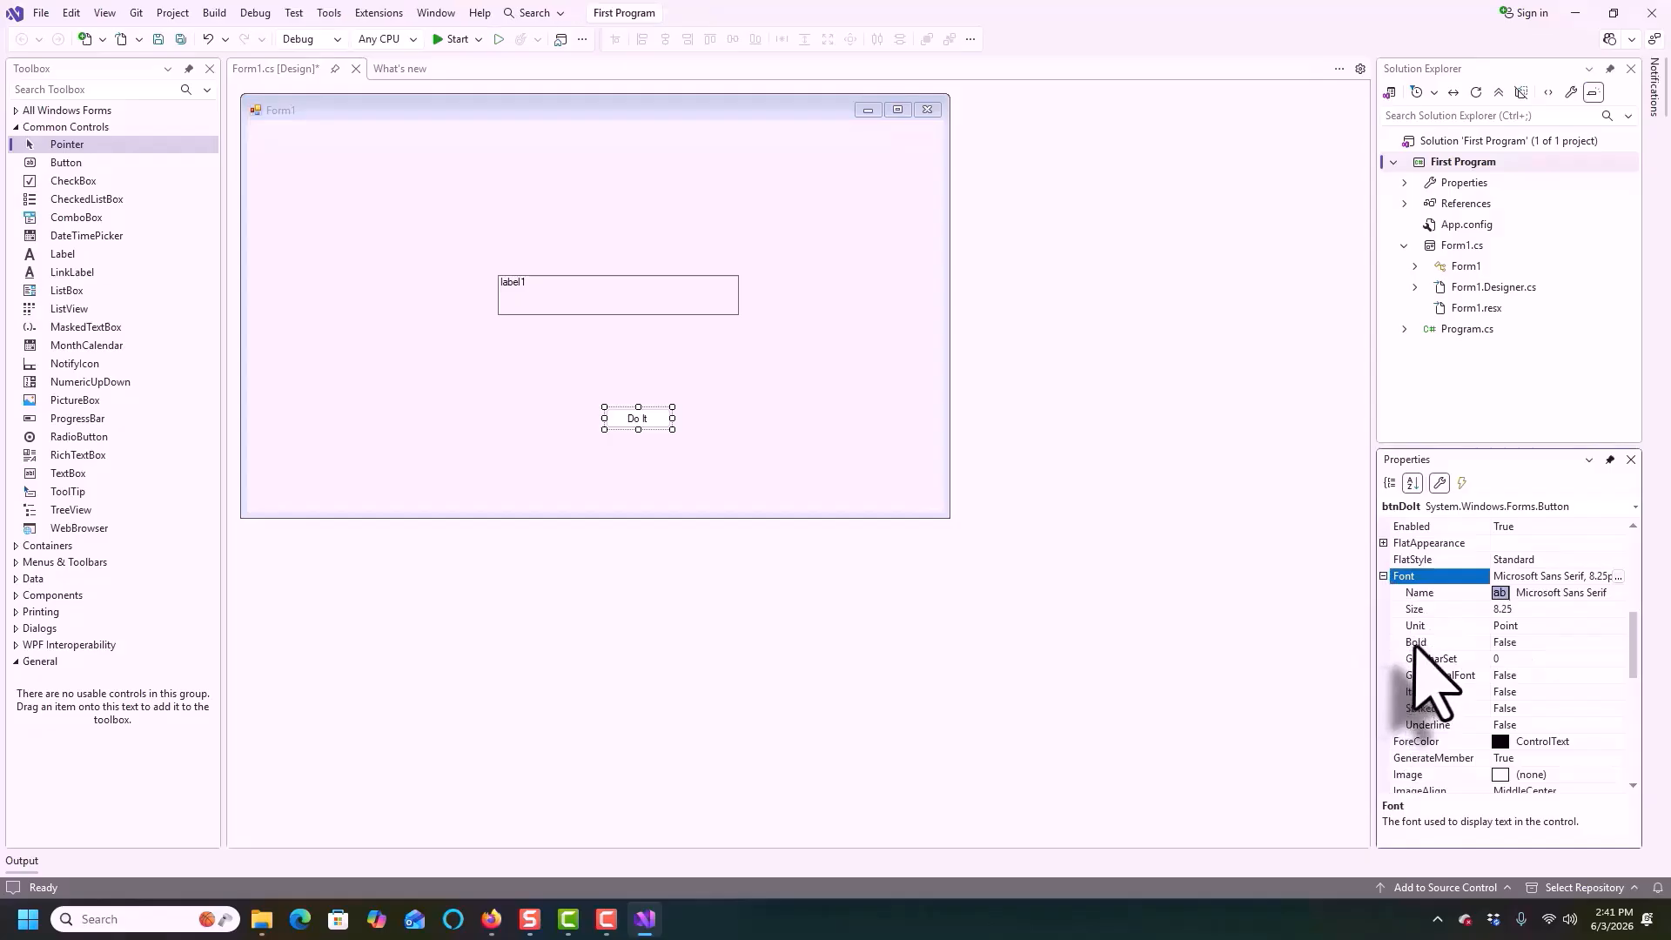
click(1416, 643)
double_click(1505, 642)
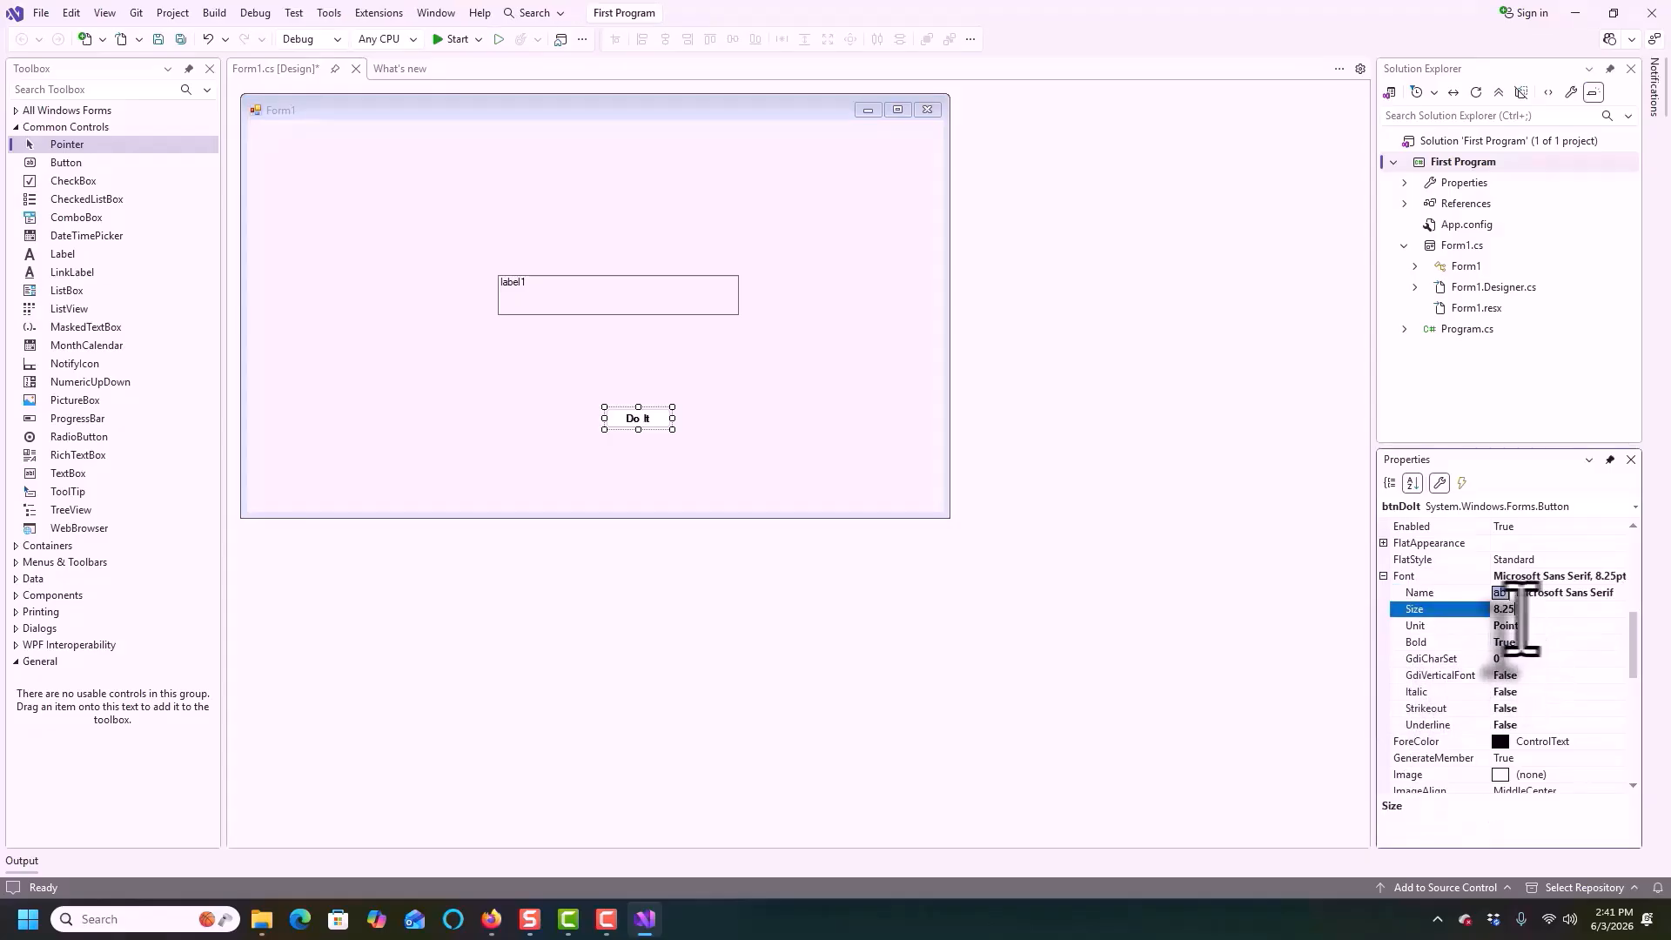
click(1467, 611)
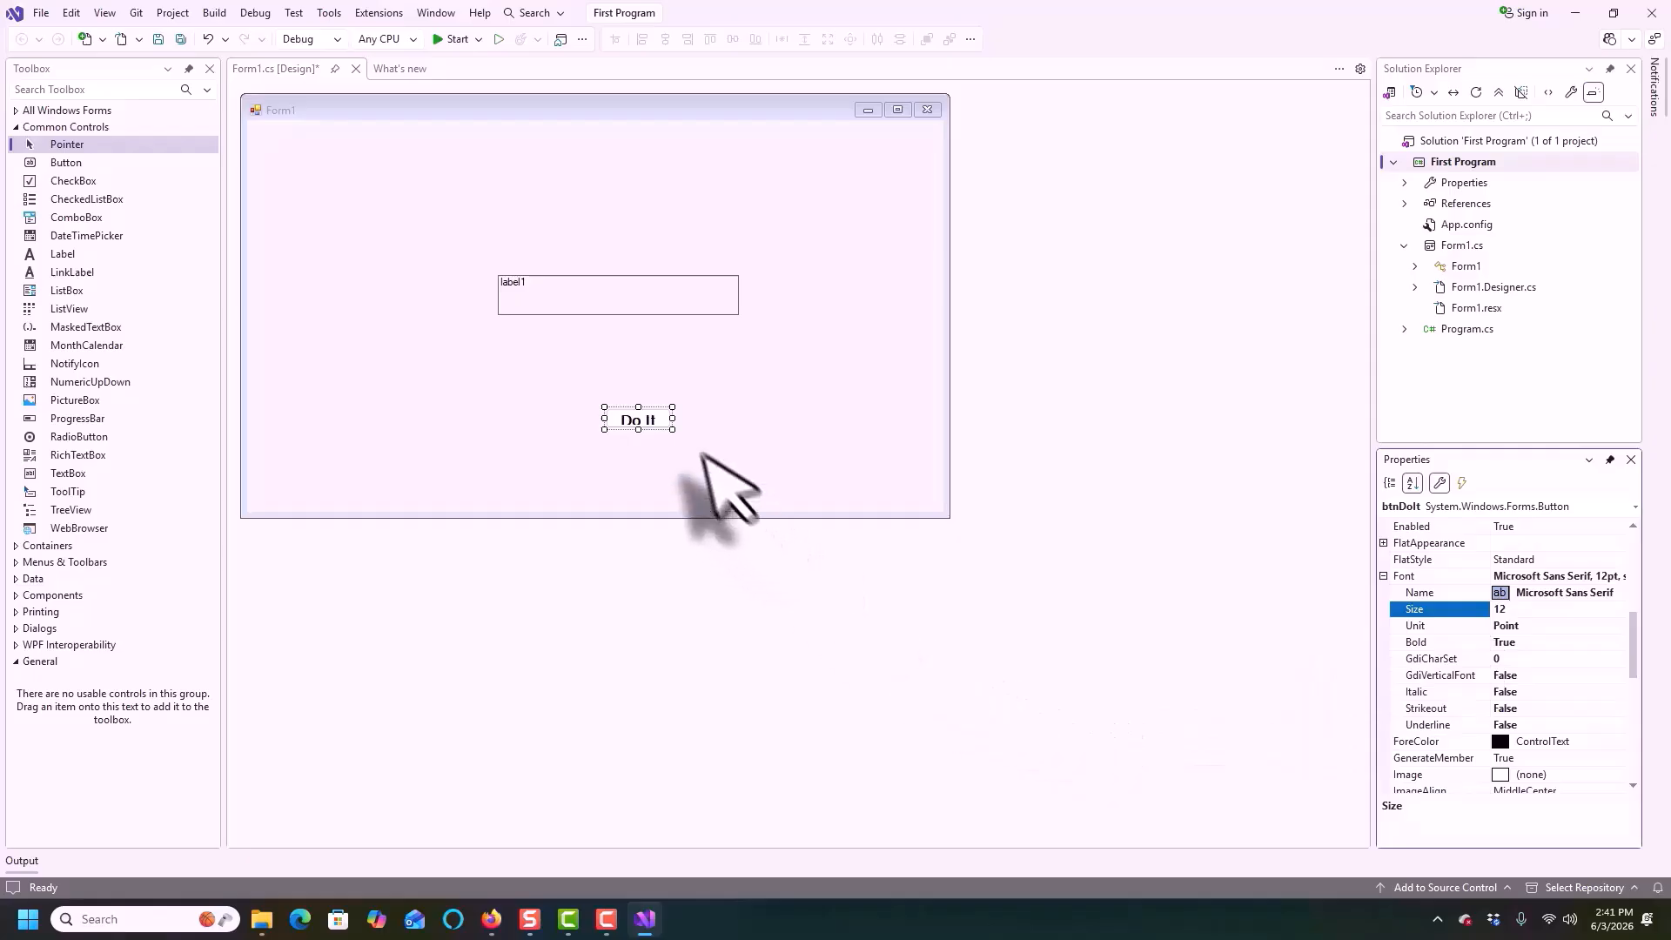
drag(671, 429, 578, 417)
Select the output label and set its font to bold, size 12 pt
click(540, 294)
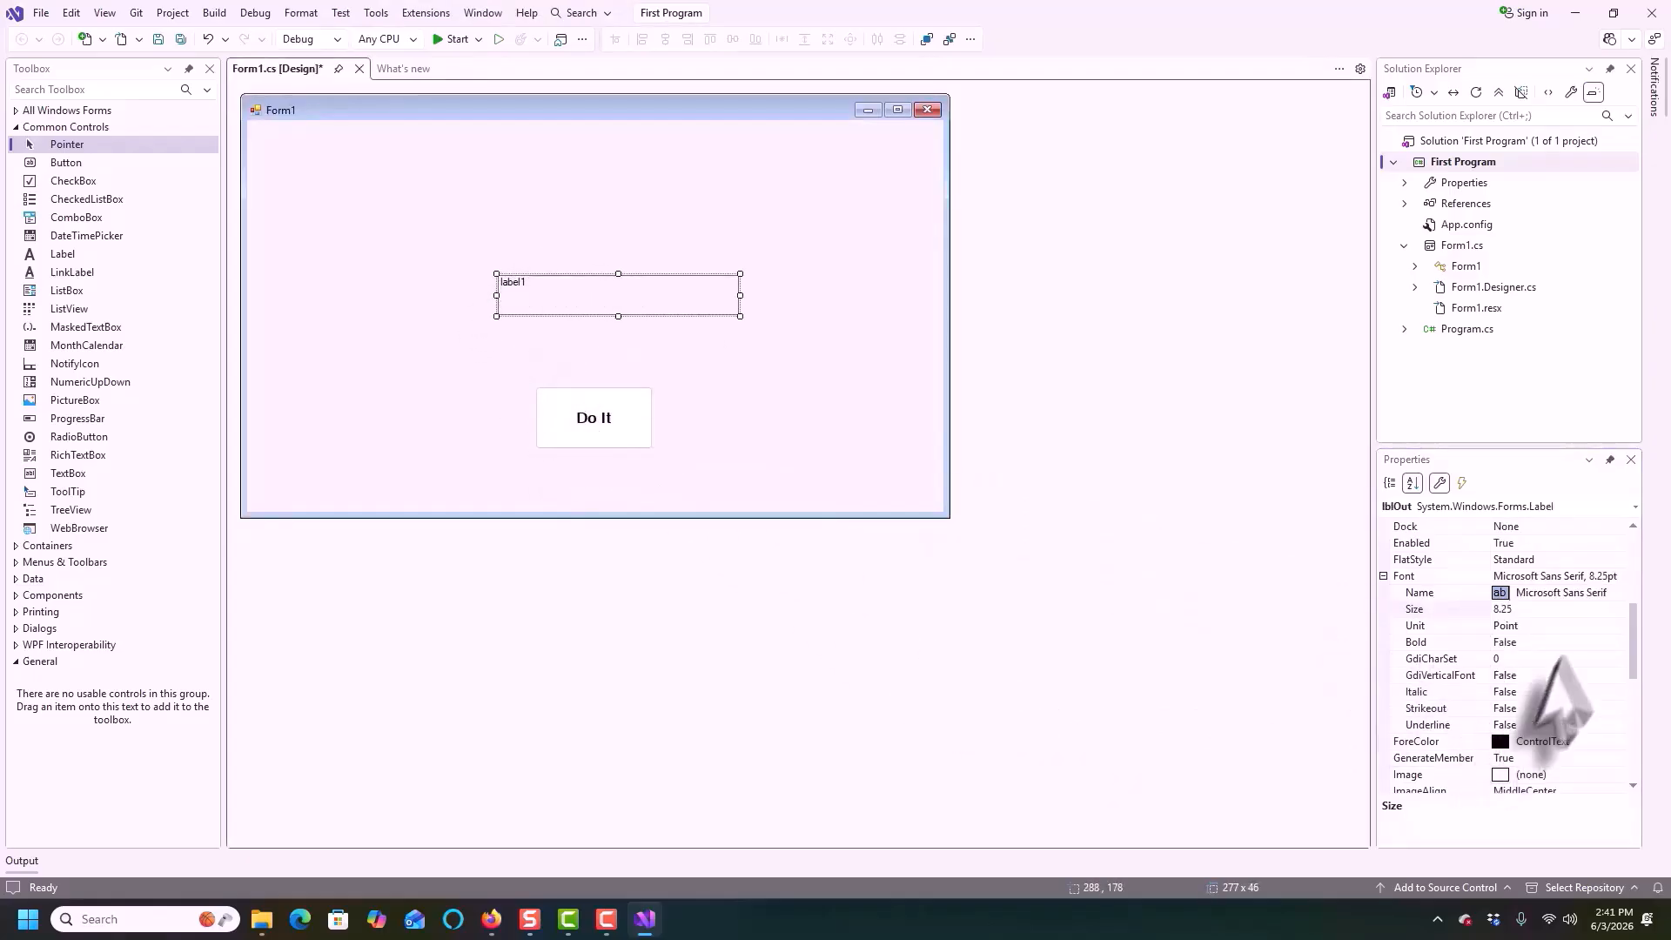
drag(1633, 646, 1633, 641)
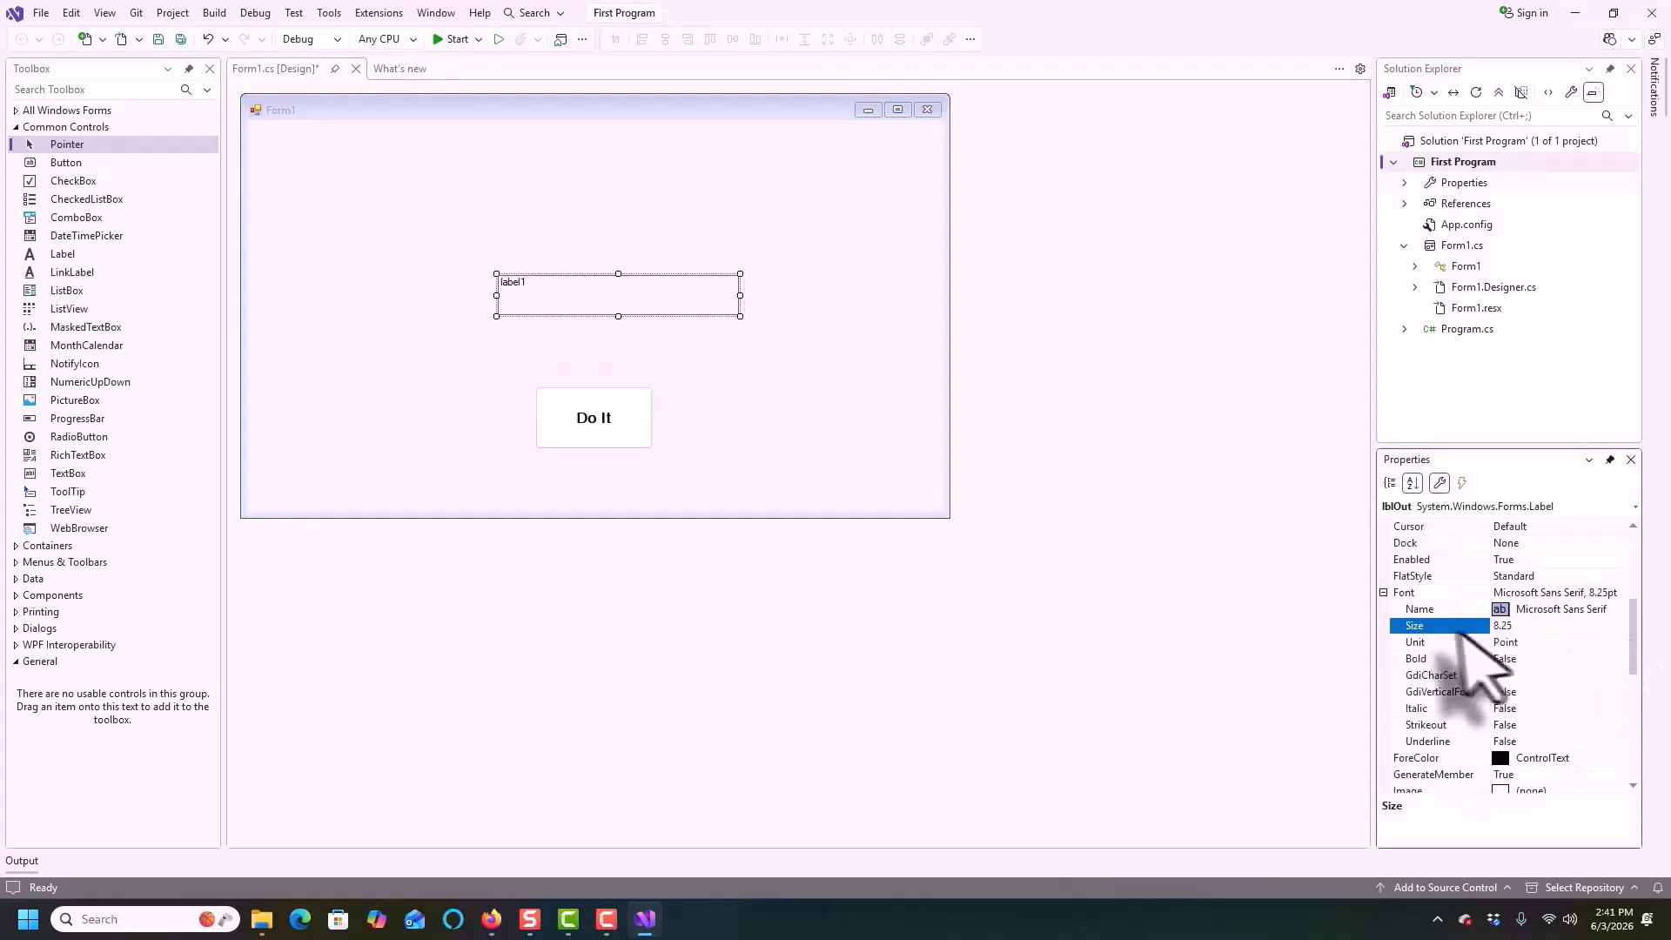
double_click(1445, 659)
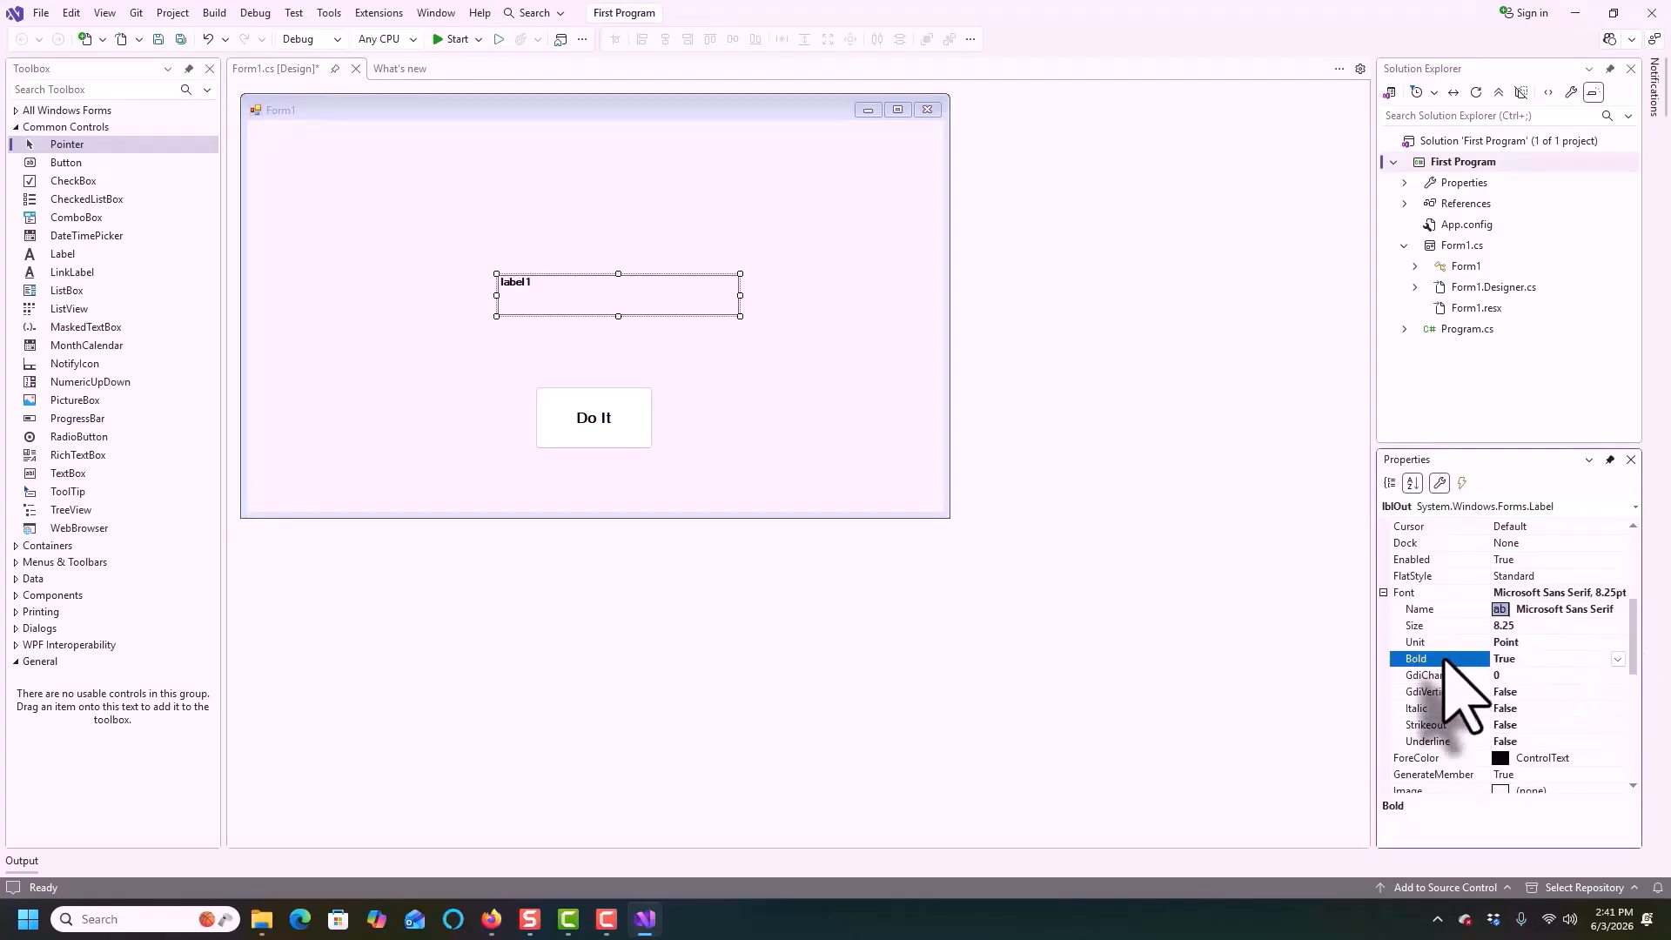
click(1521, 628)
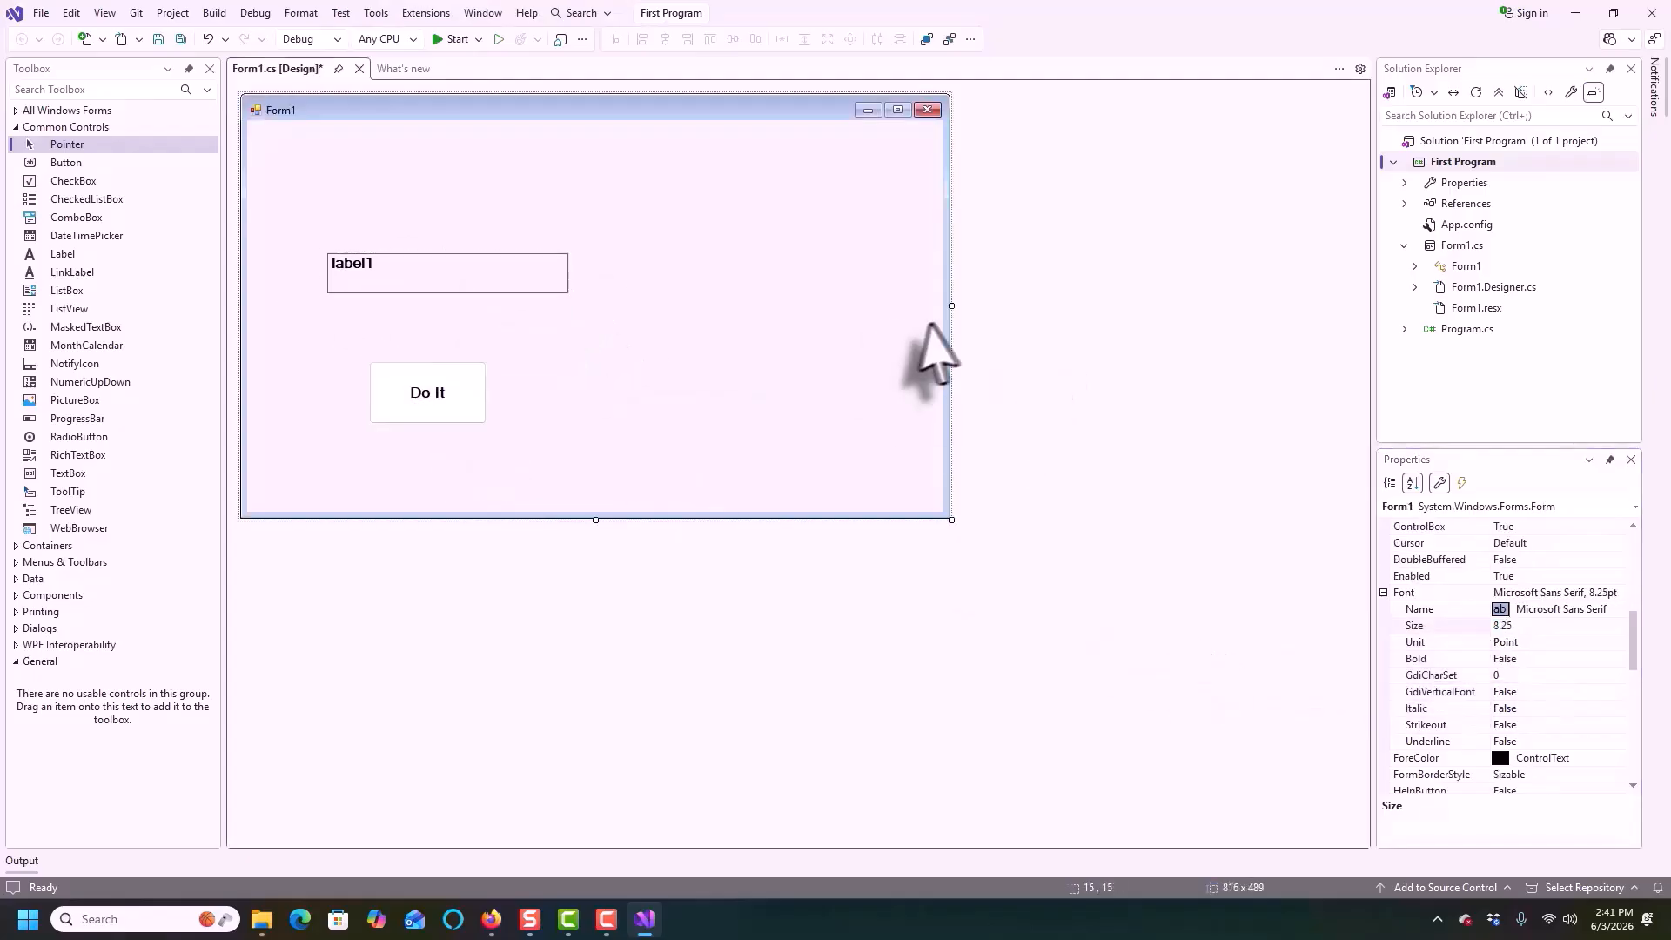
Shrink the form to about 464 x 397 by narrowing it and reducing its height
drag(951, 307, 645, 308)
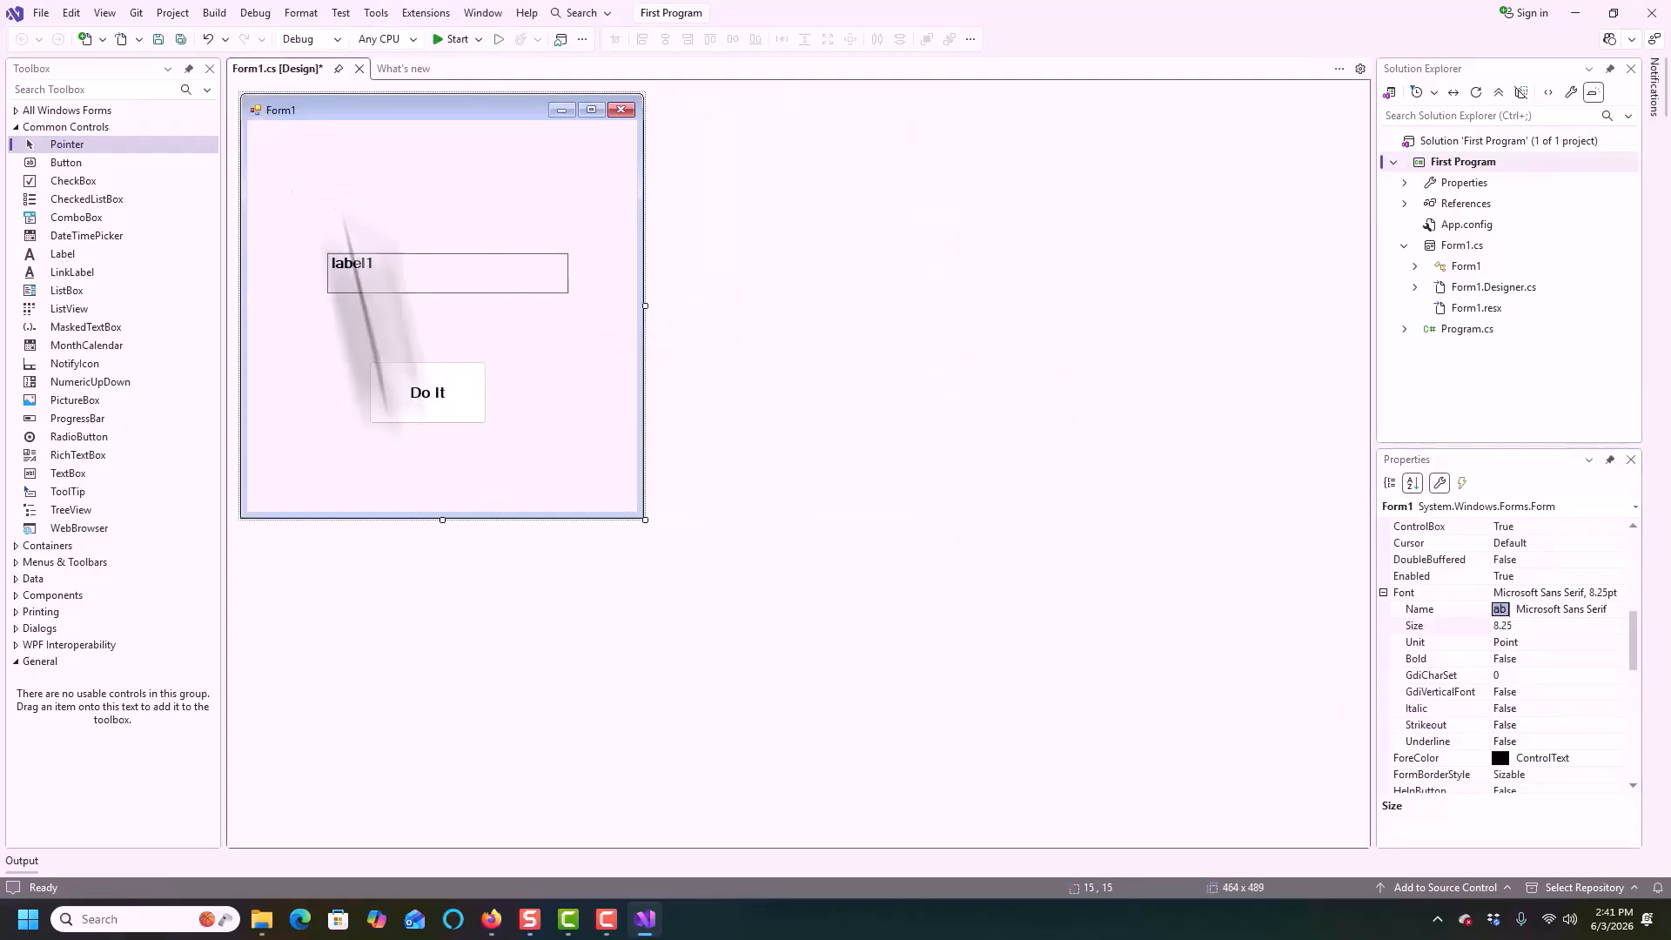
drag(439, 520, 437, 440)
Center the label and the button horizontally in the form, first as a group and then each one individually
drag(313, 220, 604, 429)
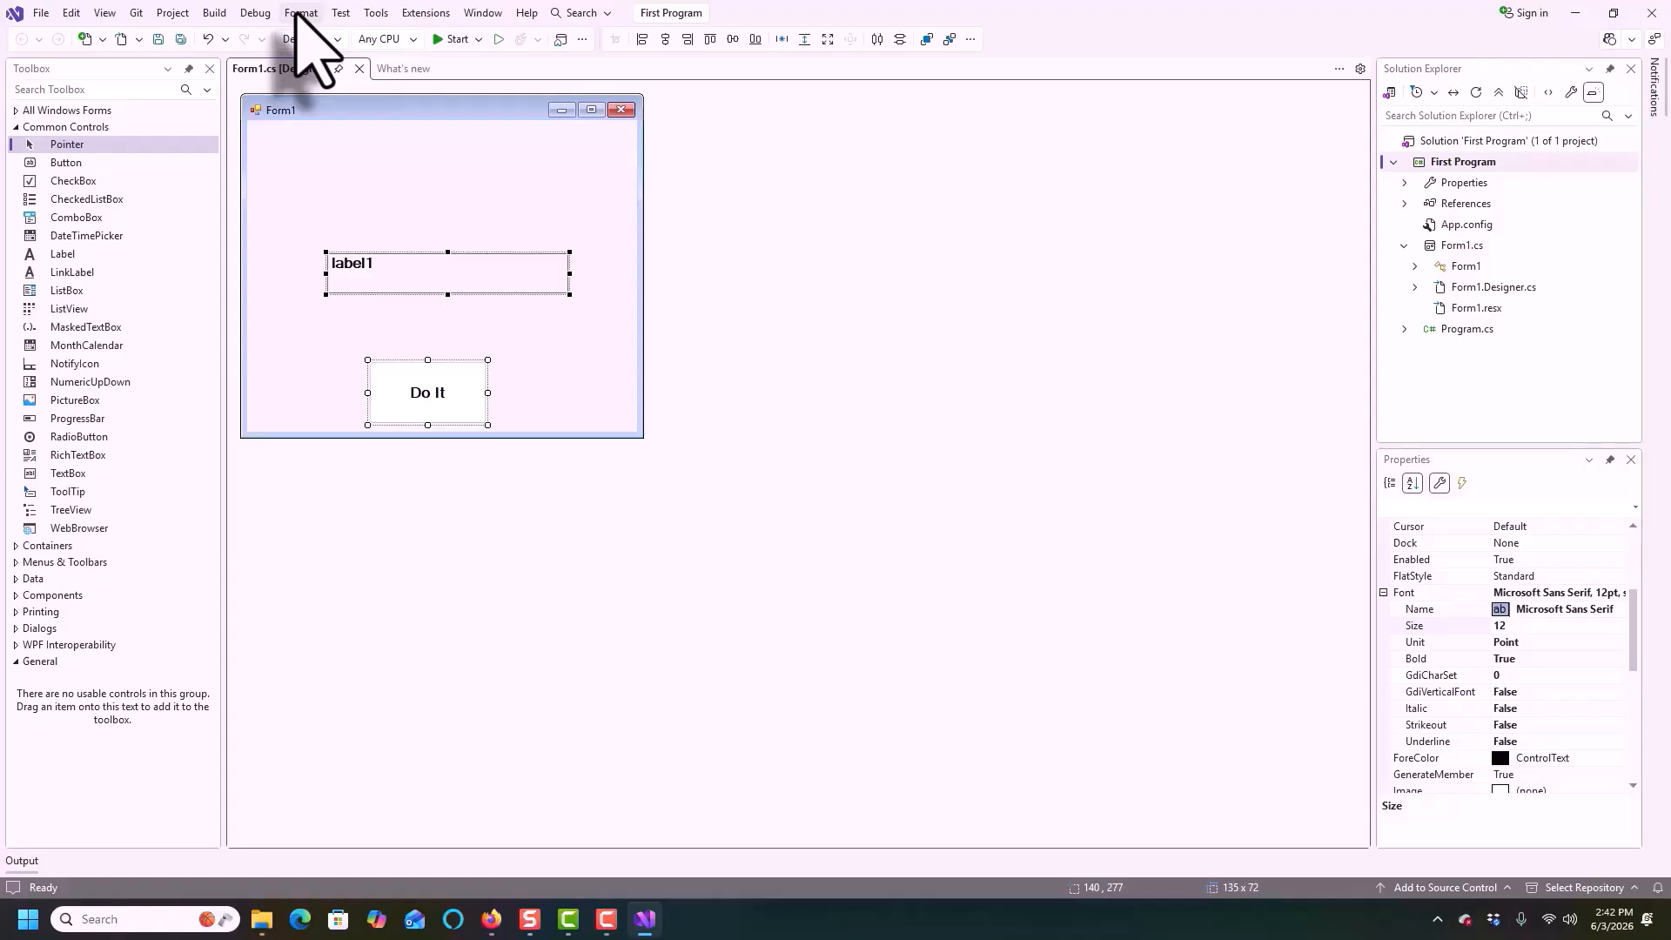
click(299, 12)
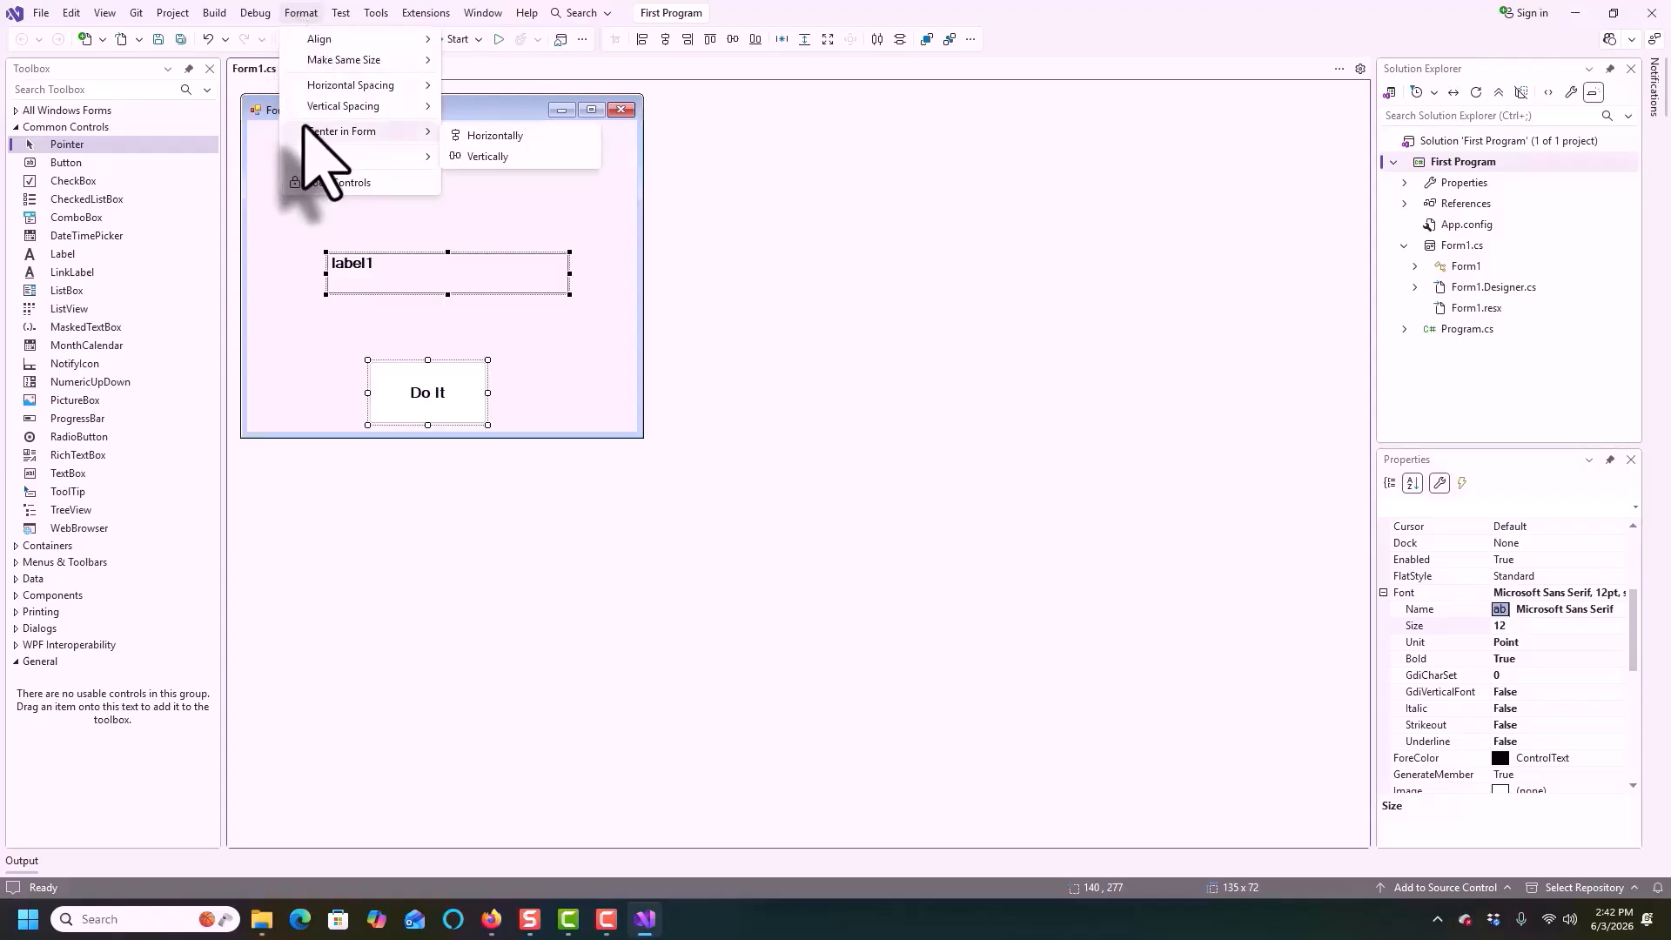
click(493, 136)
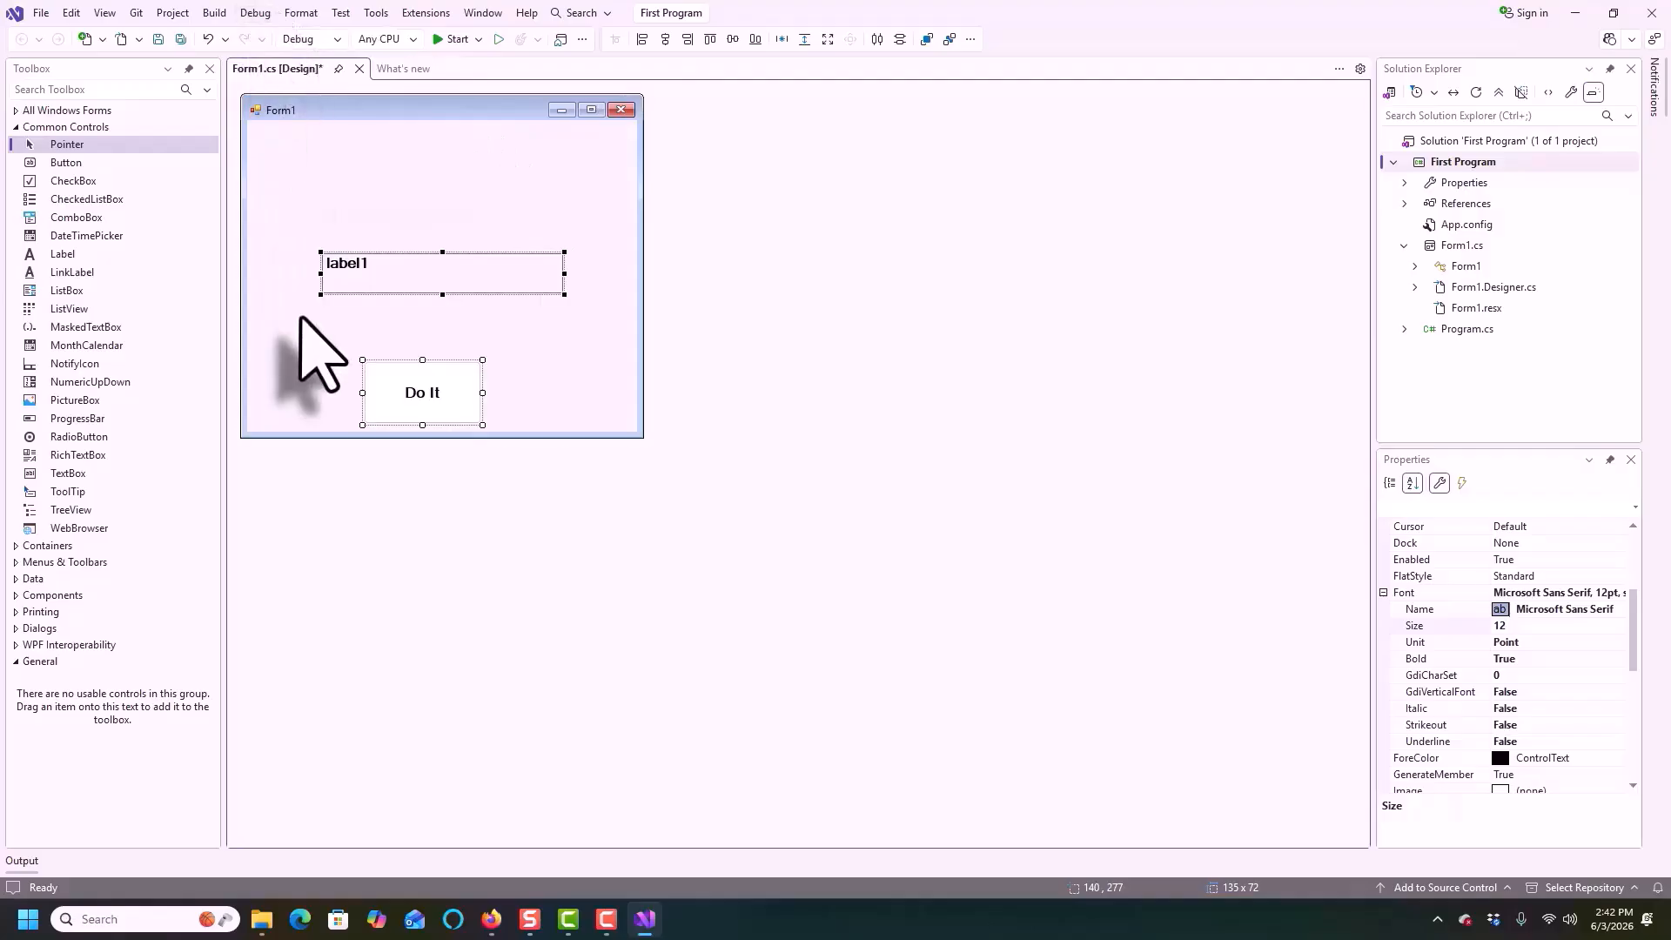
click(315, 344)
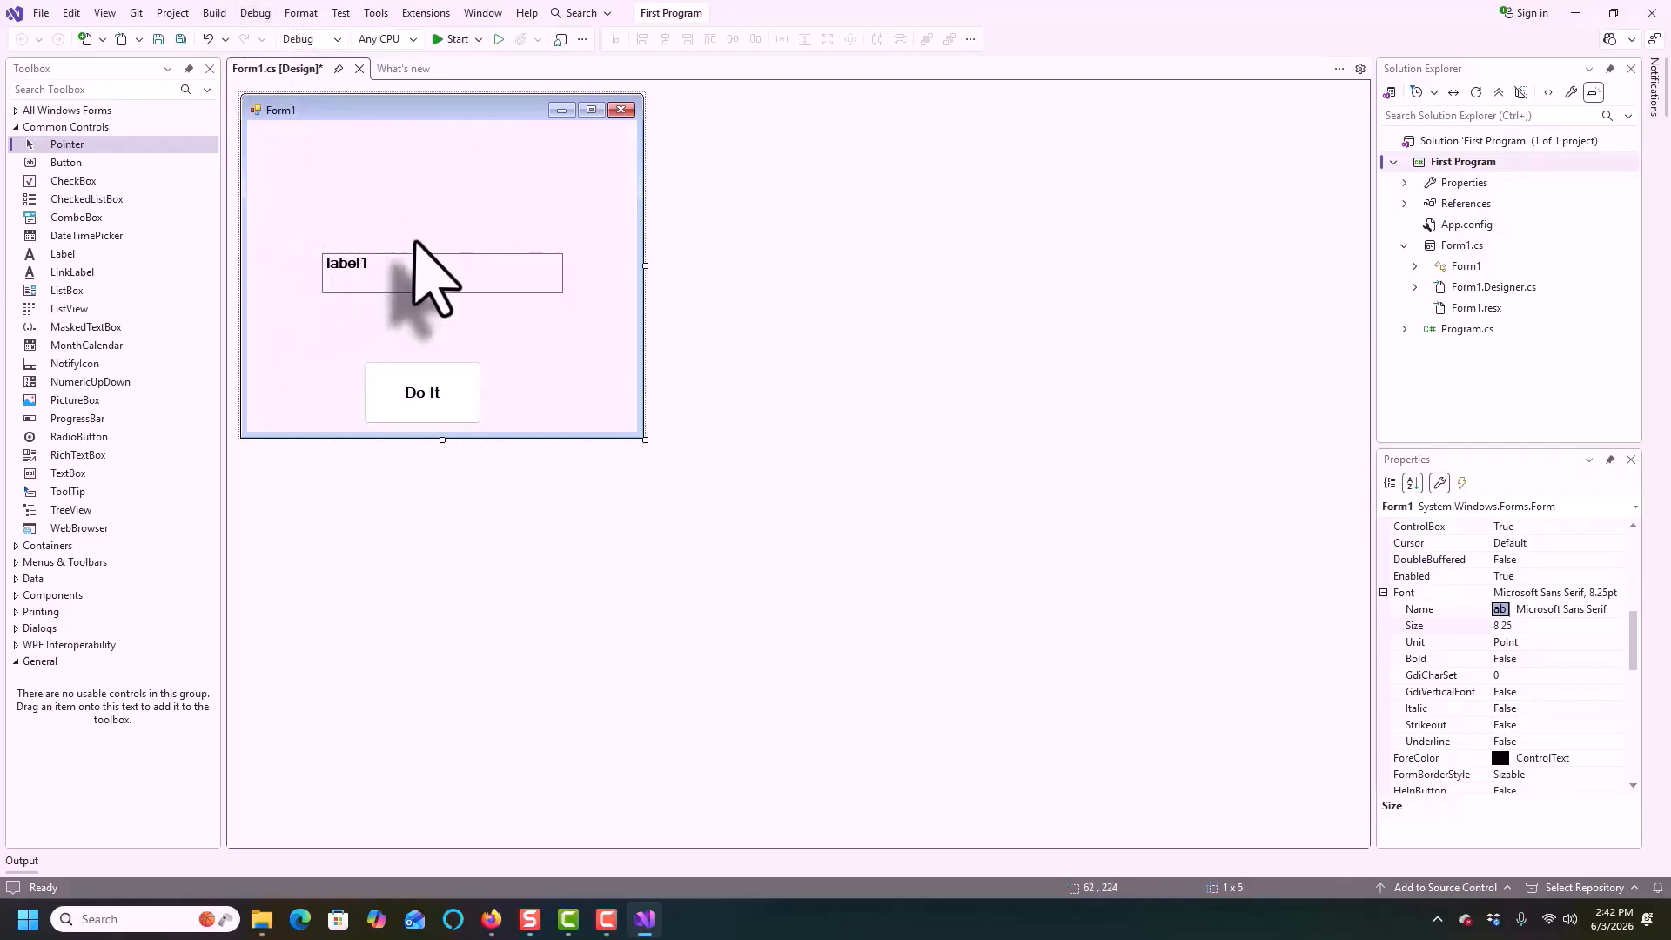
click(410, 262)
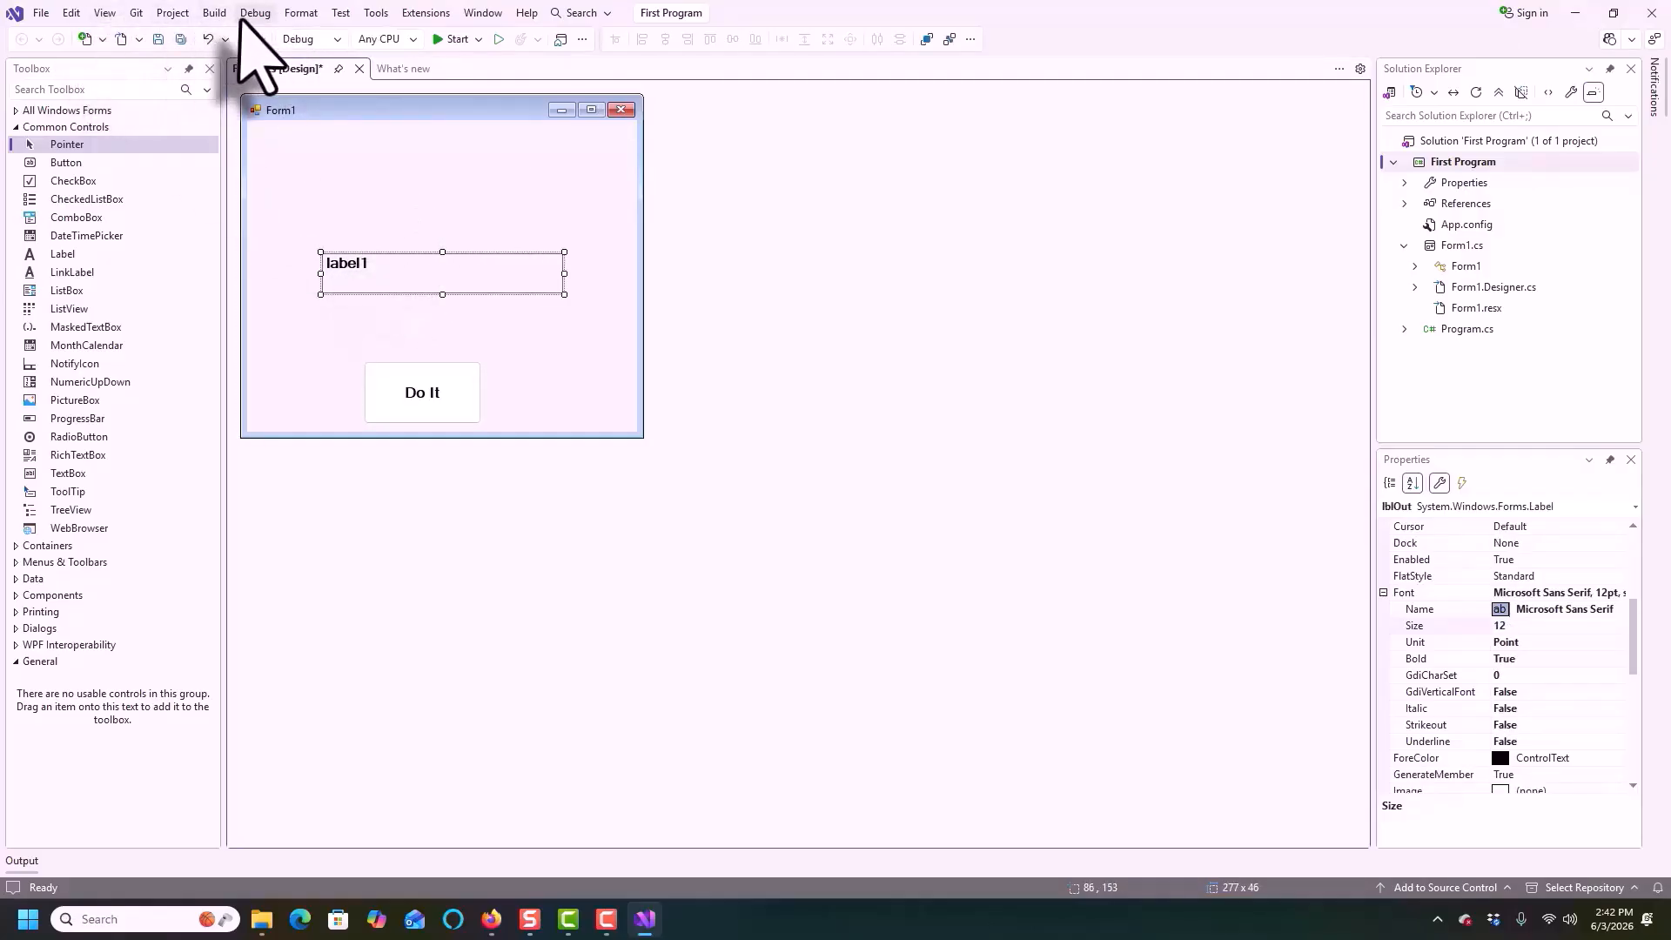
click(306, 12)
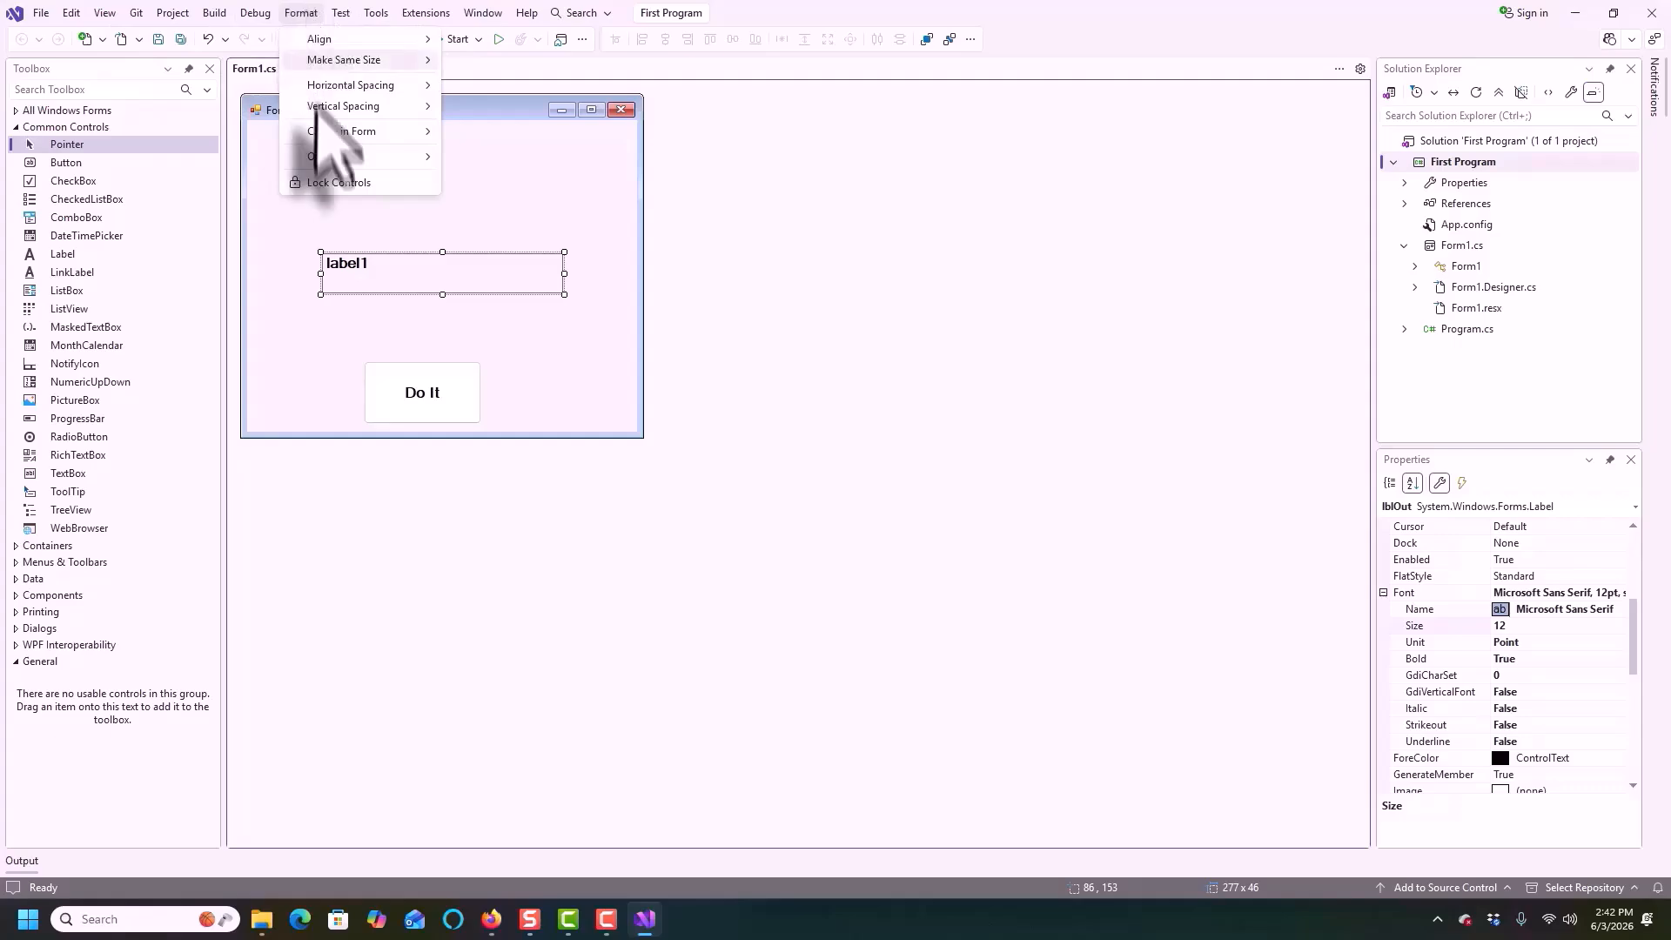
mouse_move(323, 135)
click(495, 135)
click(452, 387)
click(300, 13)
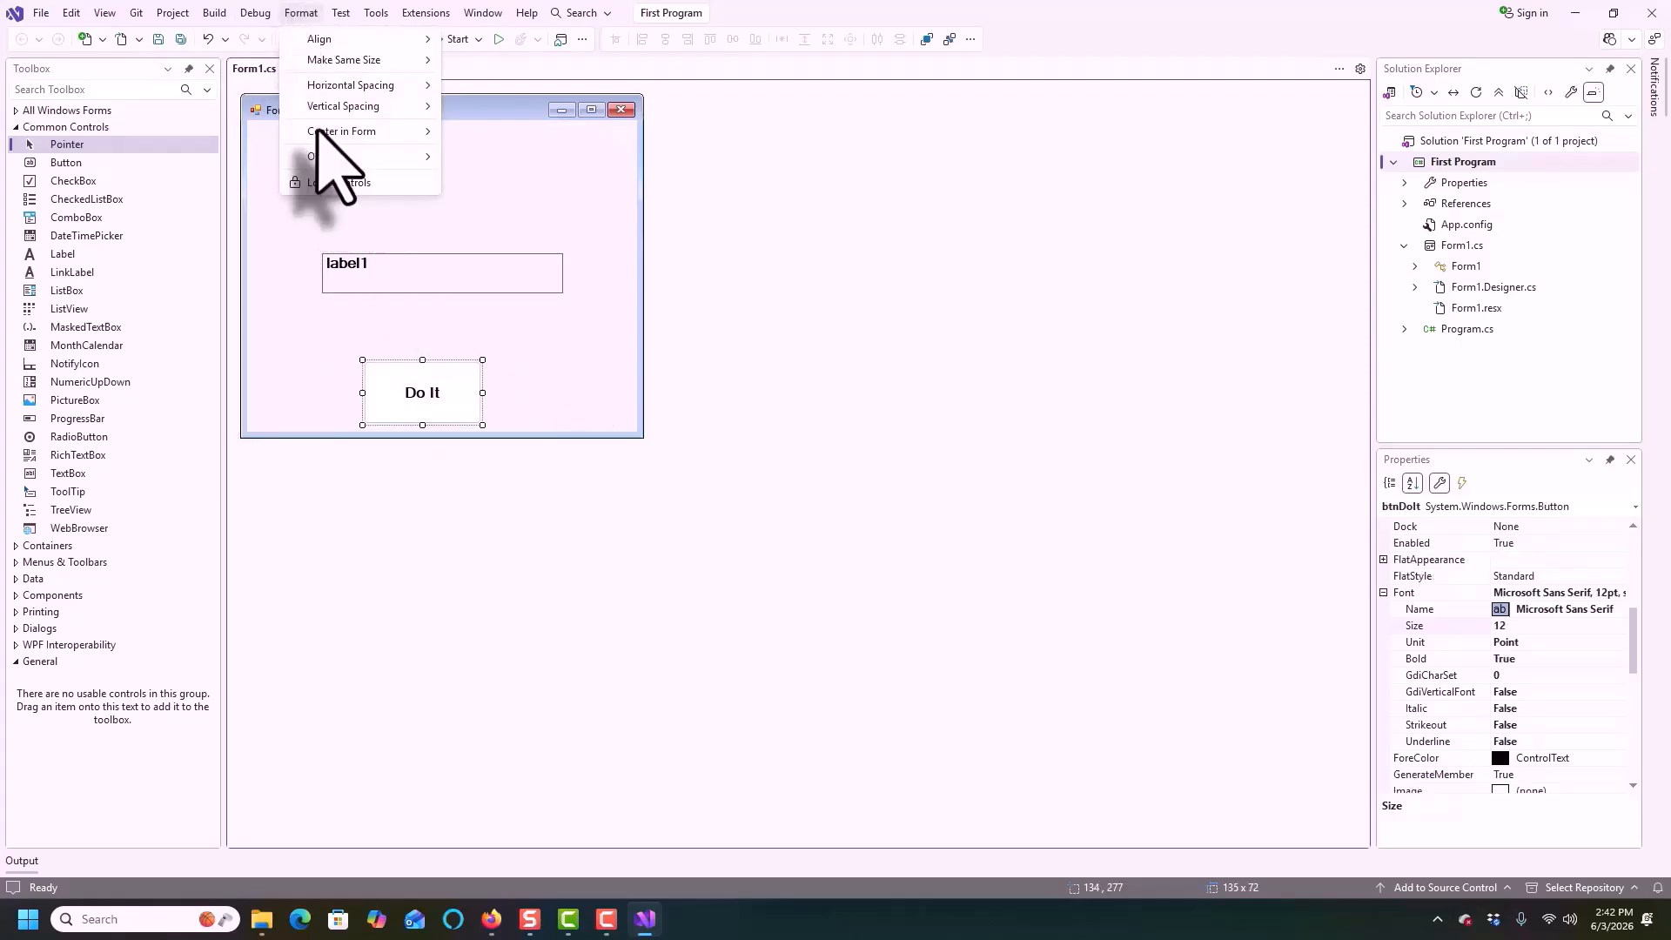
click(495, 135)
Select both controls and center them vertically in the form
drag(261, 210, 580, 424)
click(300, 13)
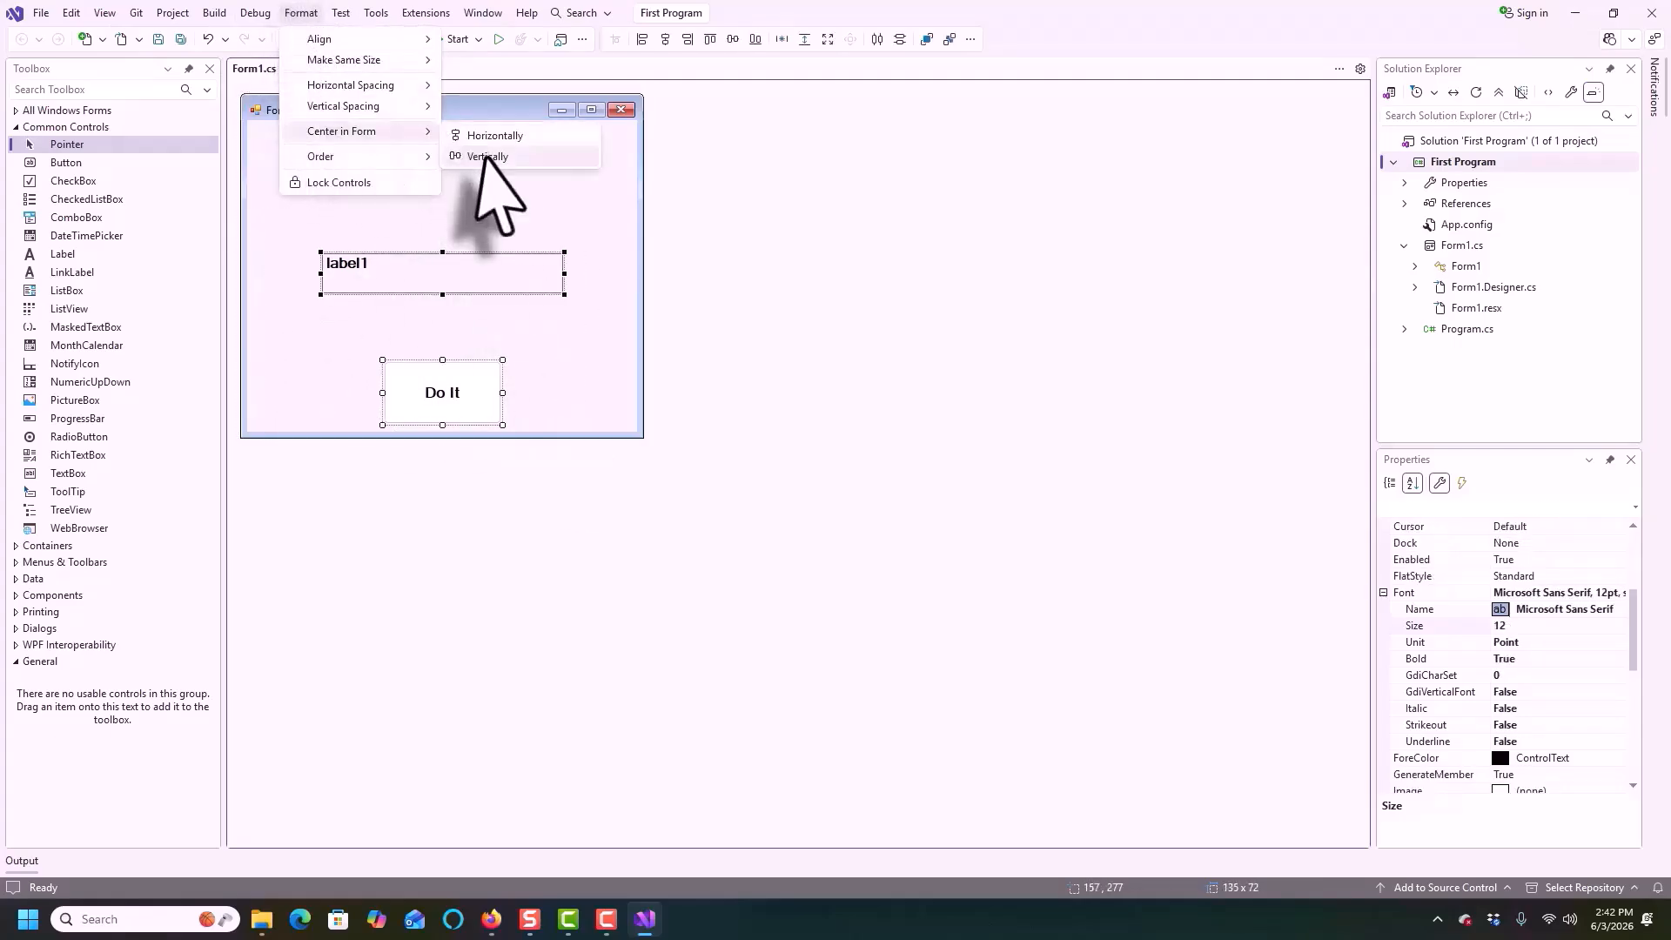
click(495, 154)
click(301, 296)
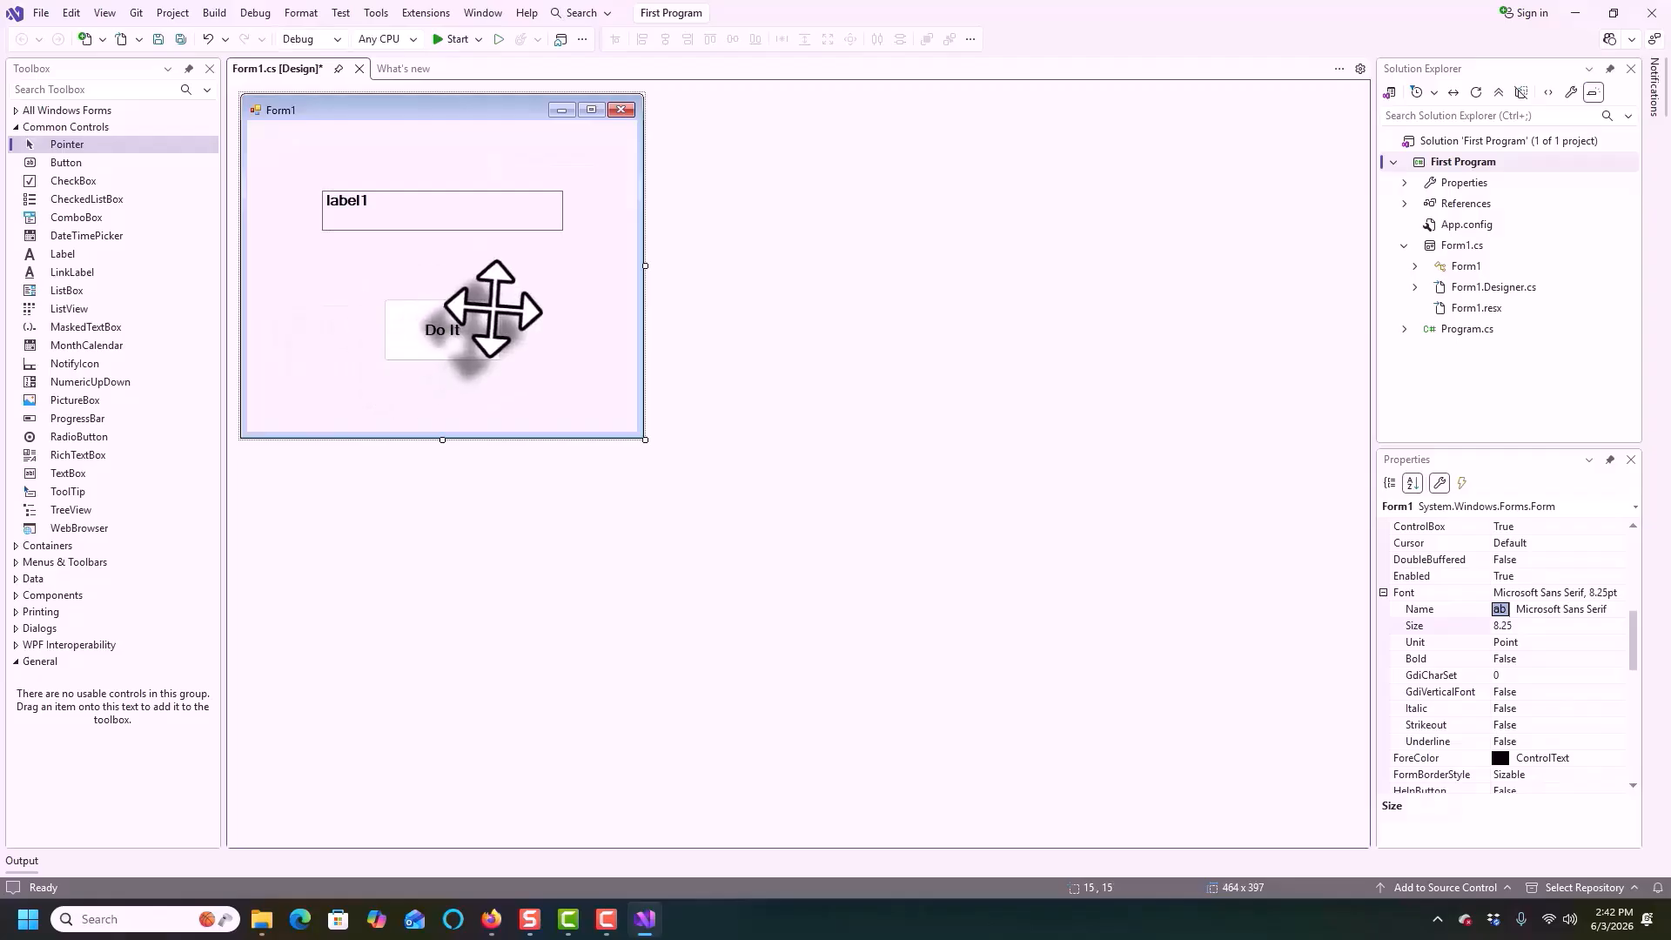
Create the Do It button's click handler and make it set lblOut.Text to "Hello World!"
double_click(458, 328)
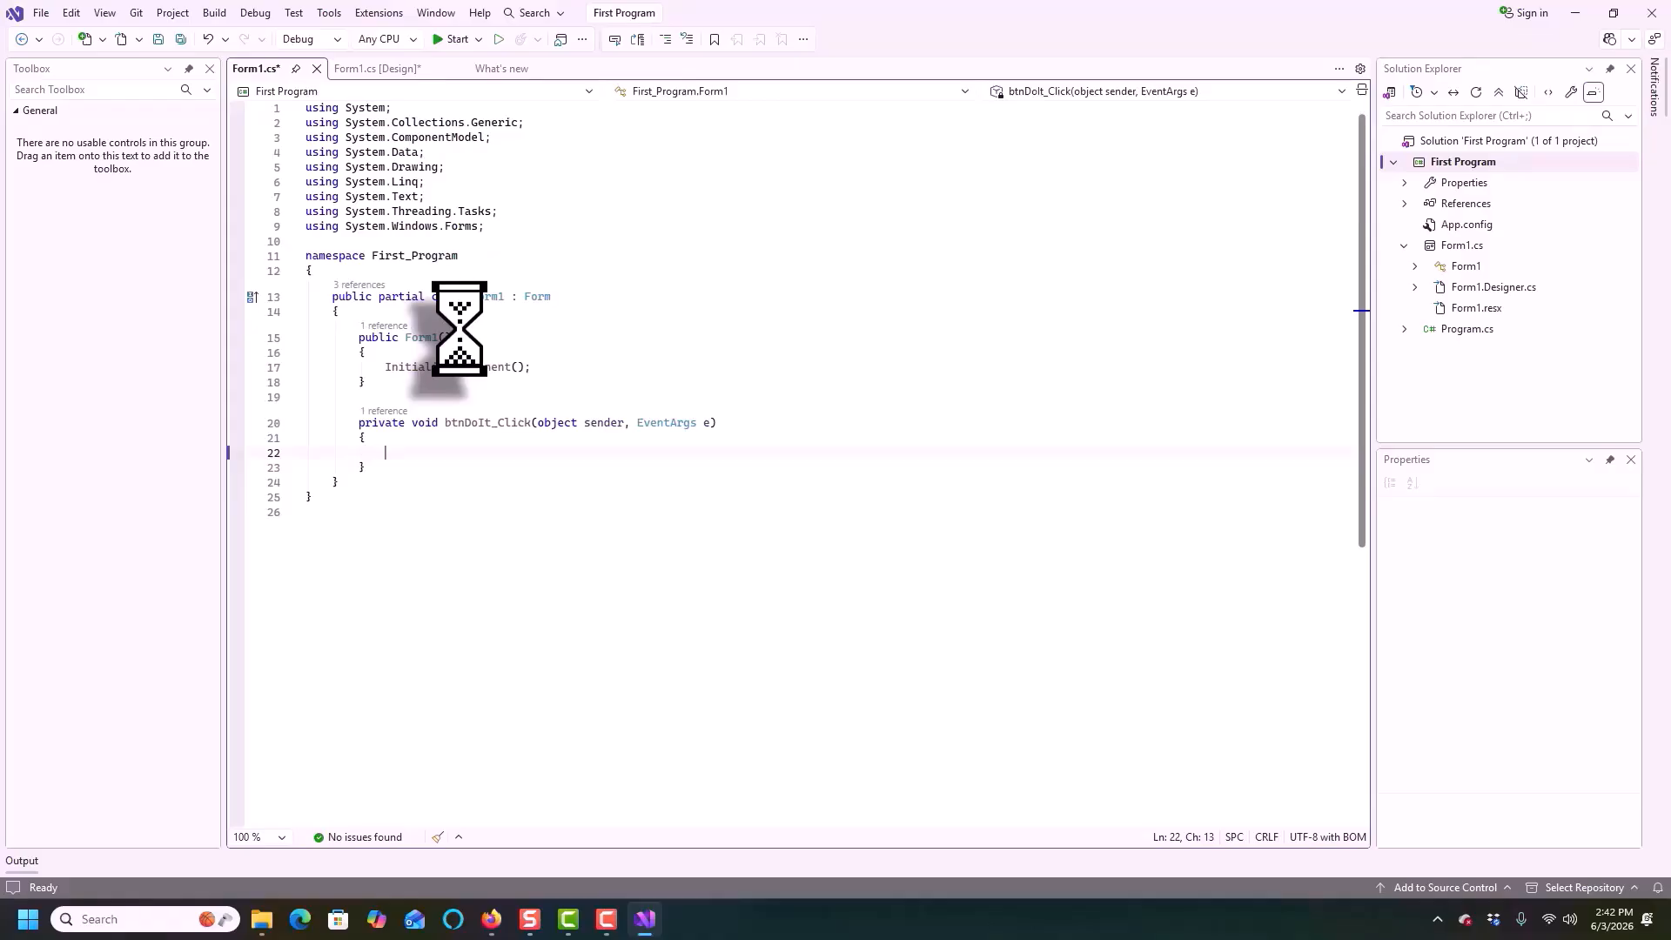
text(lbl)
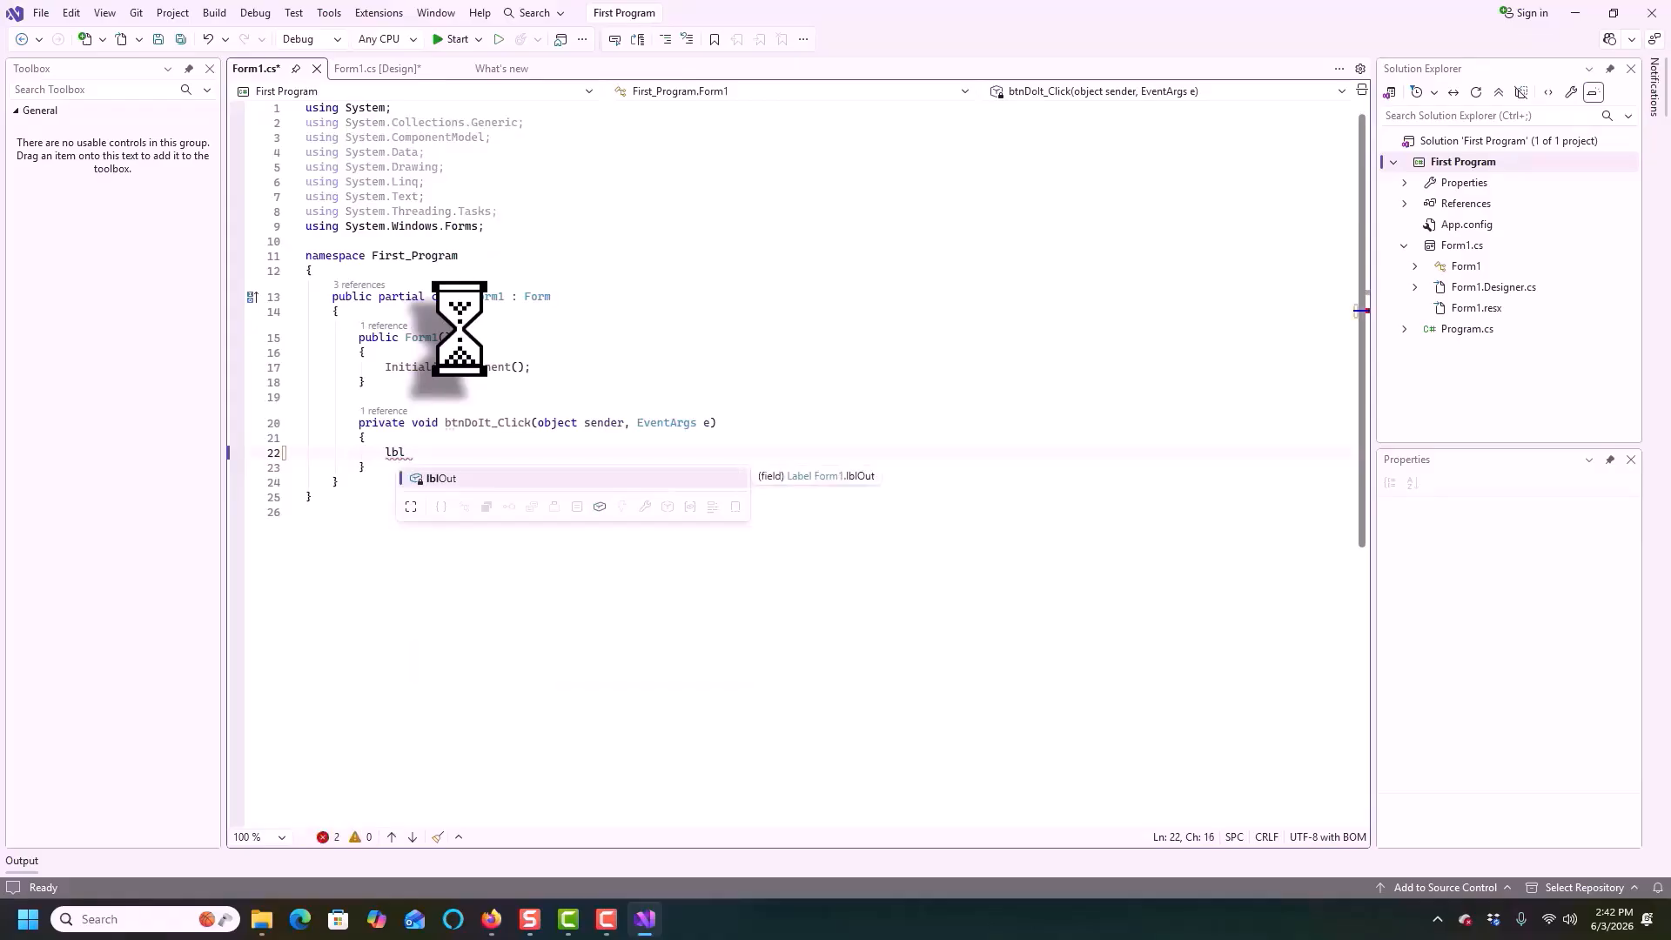
key(Tab)
text(.t)
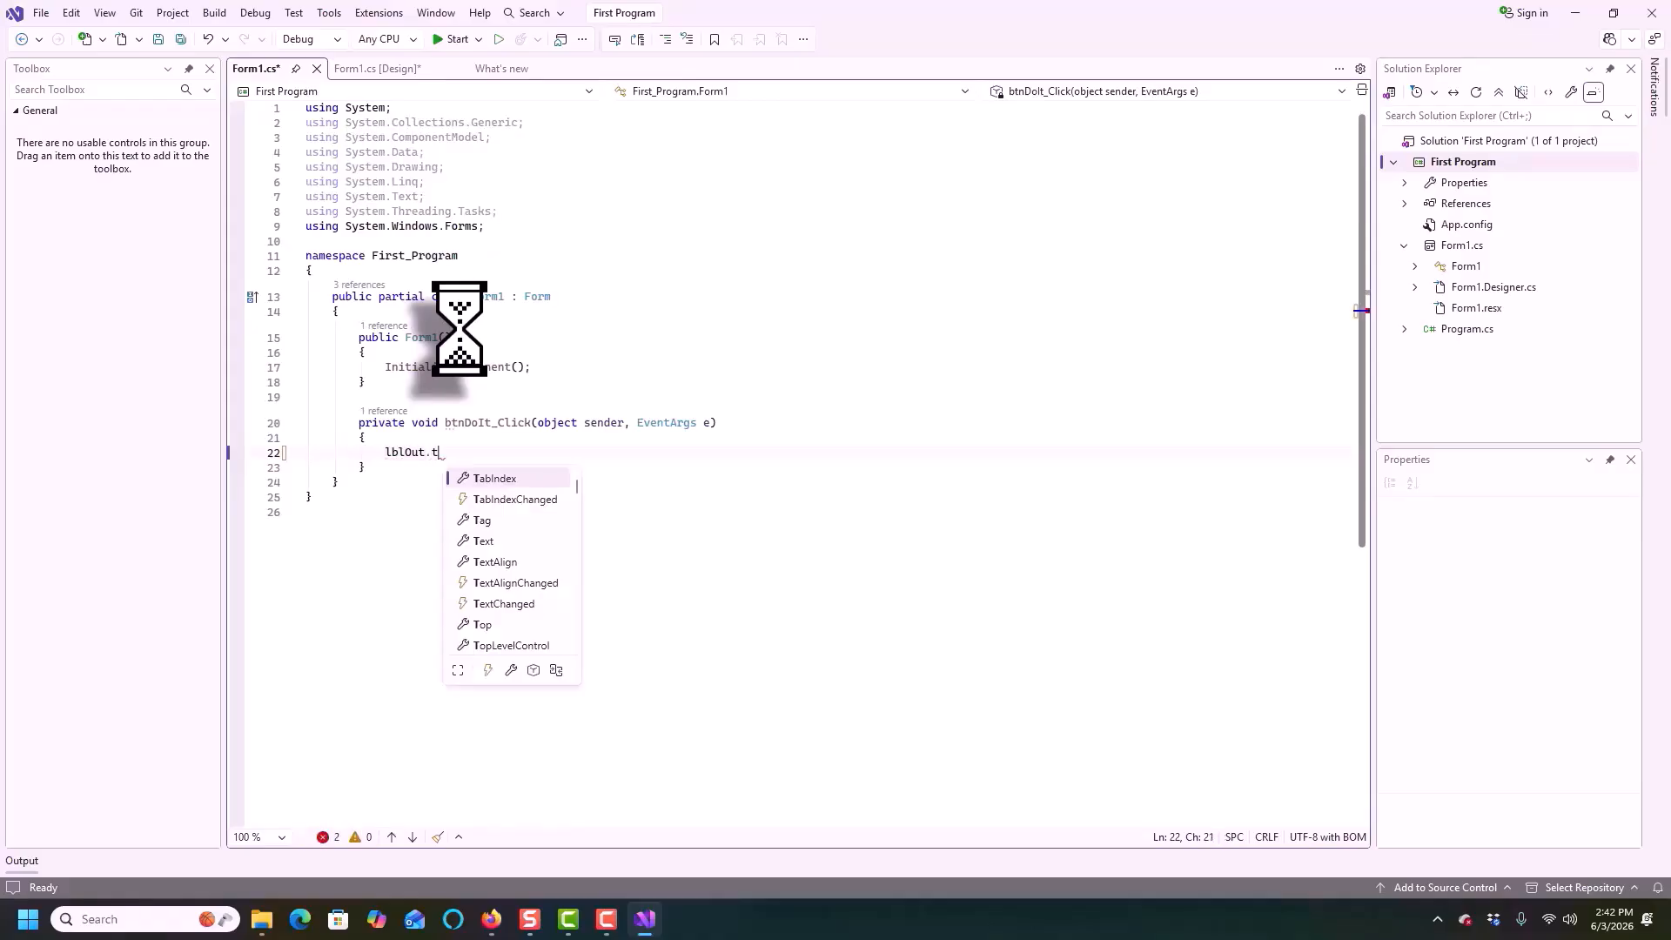
text(ex)
key(Tab)
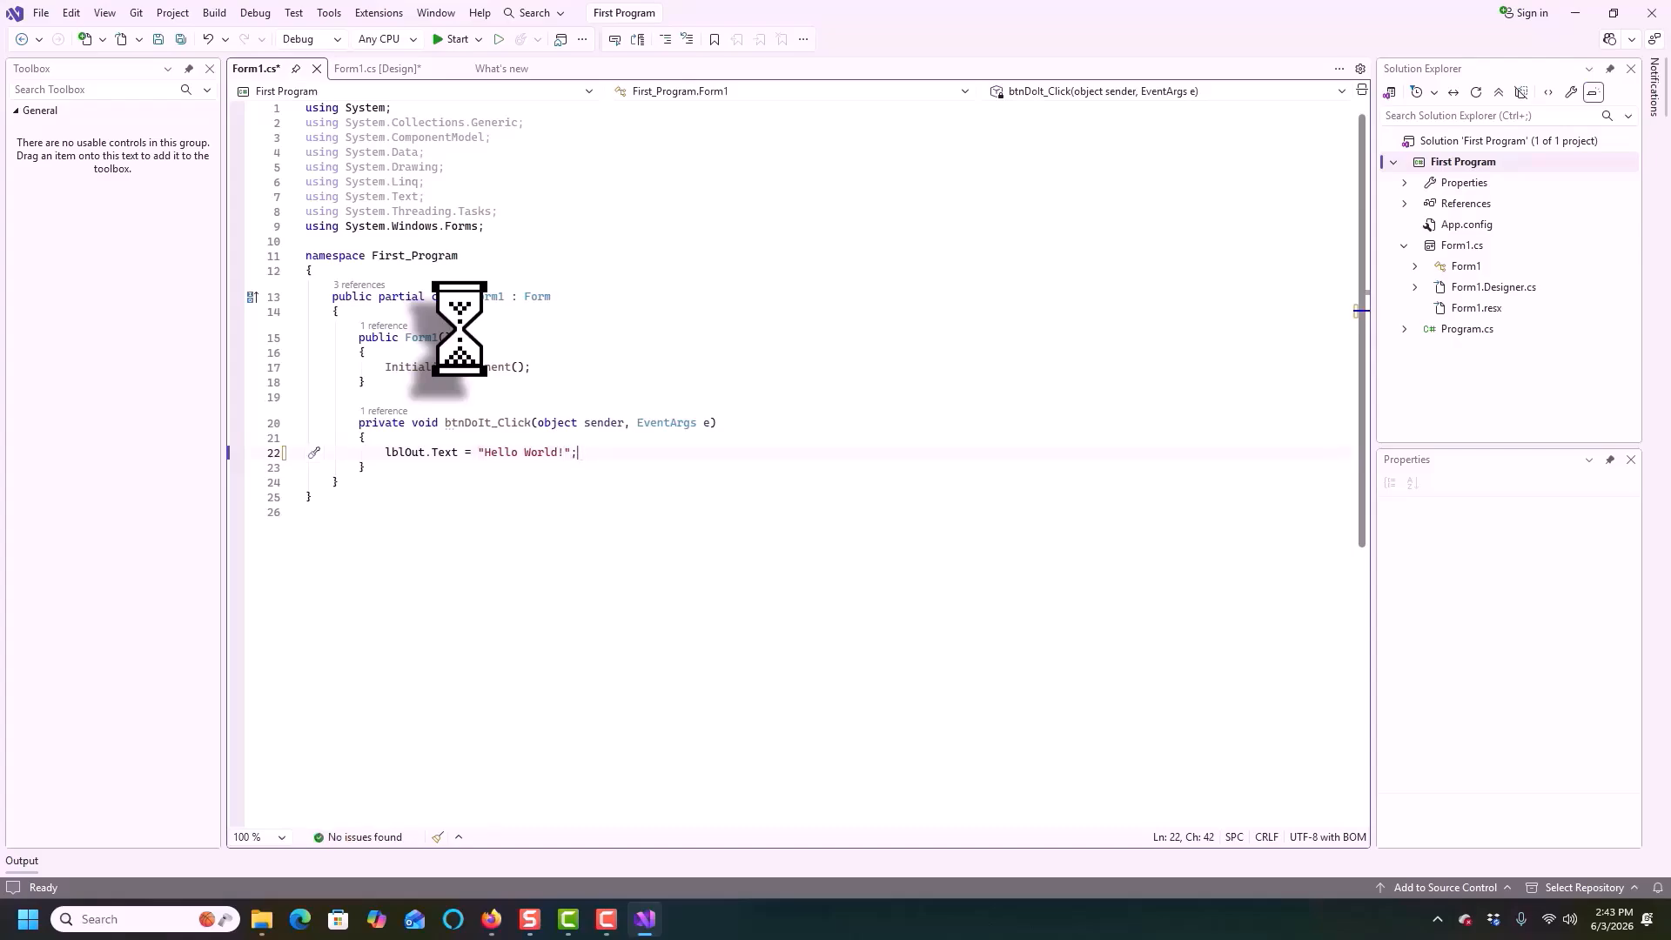
Save all project files
click(461, 551)
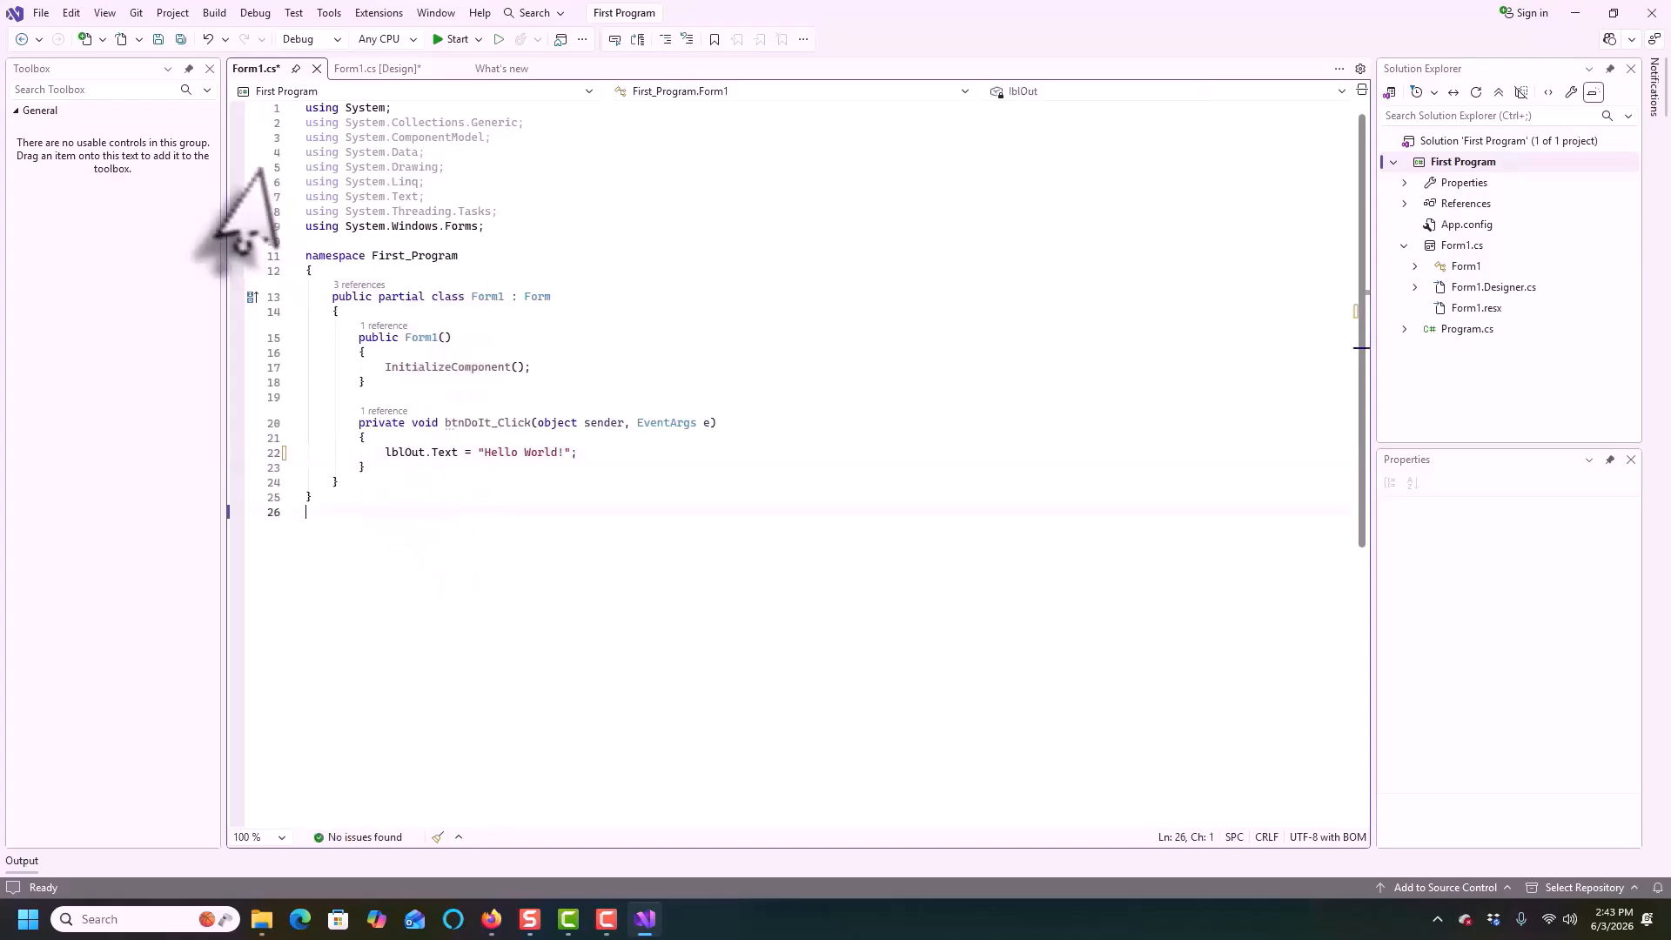
click(39, 12)
click(80, 259)
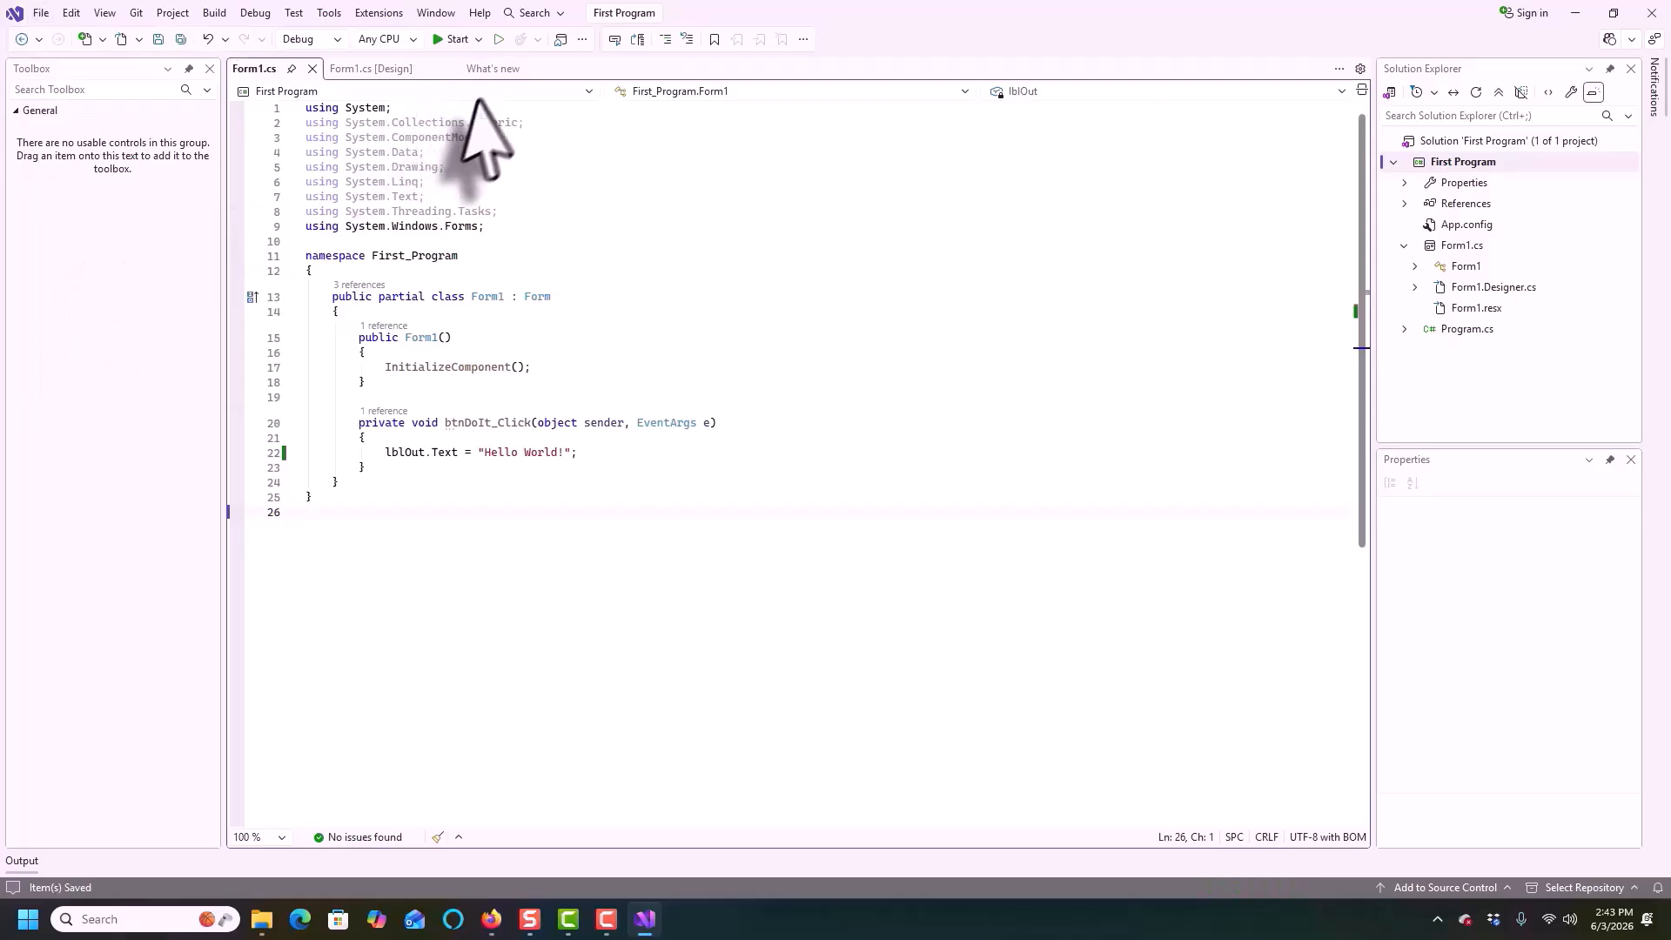
Set the form's StartPosition to CenterScreen in the designer and save all files
click(369, 77)
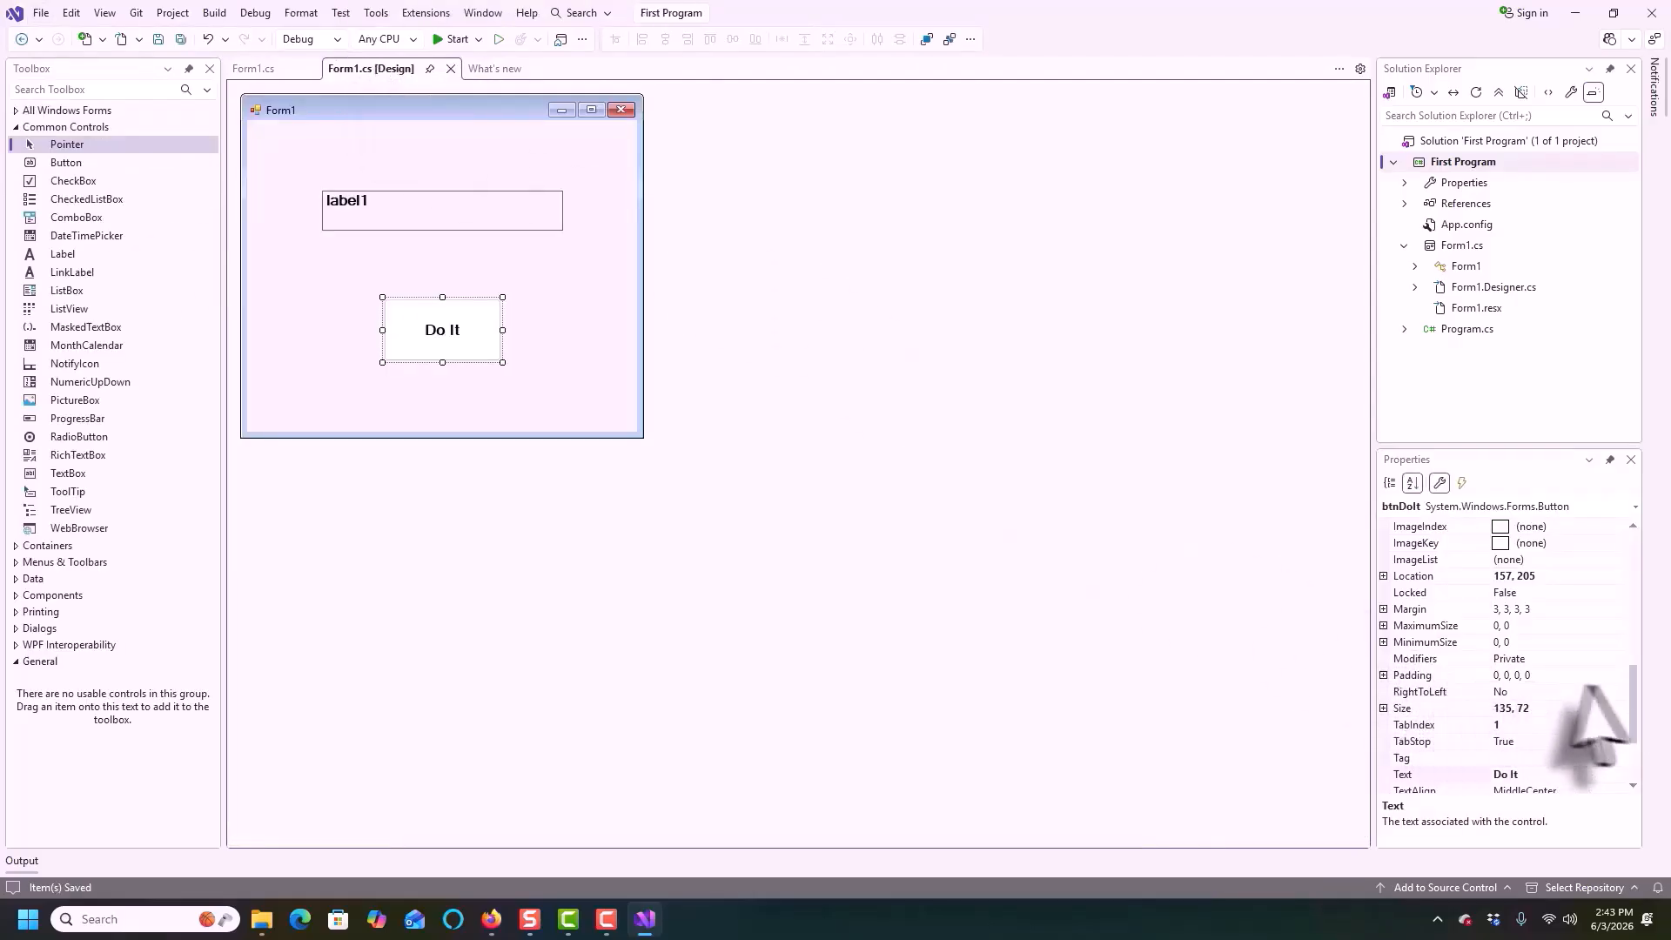
drag(1632, 685, 1633, 747)
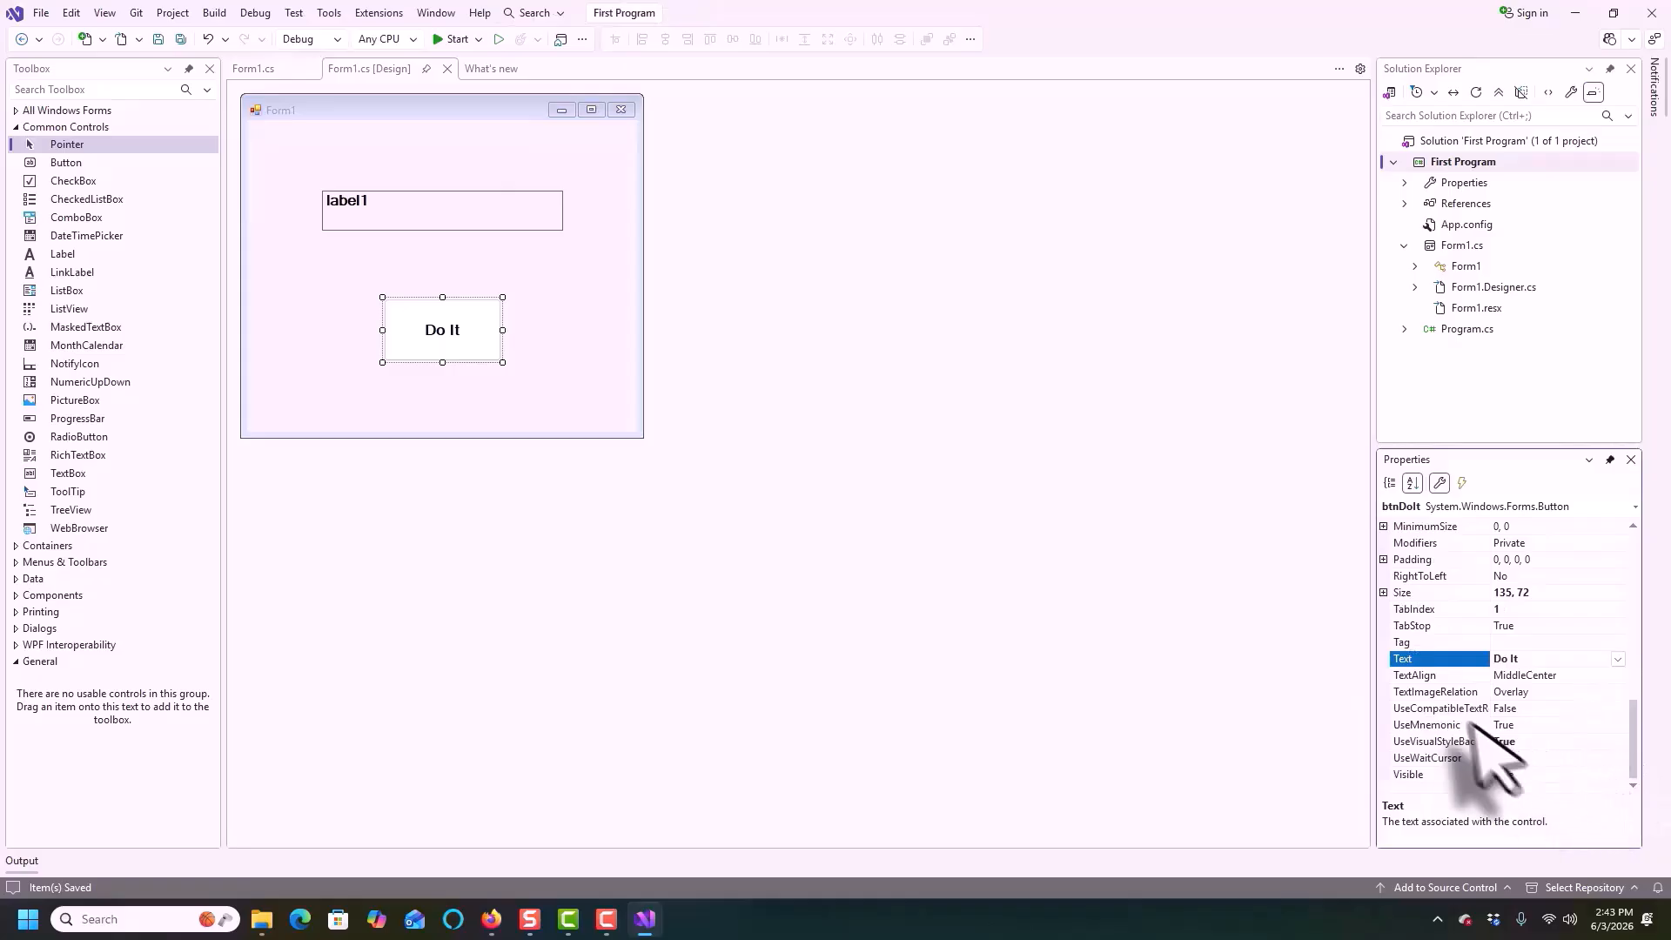
click(515, 374)
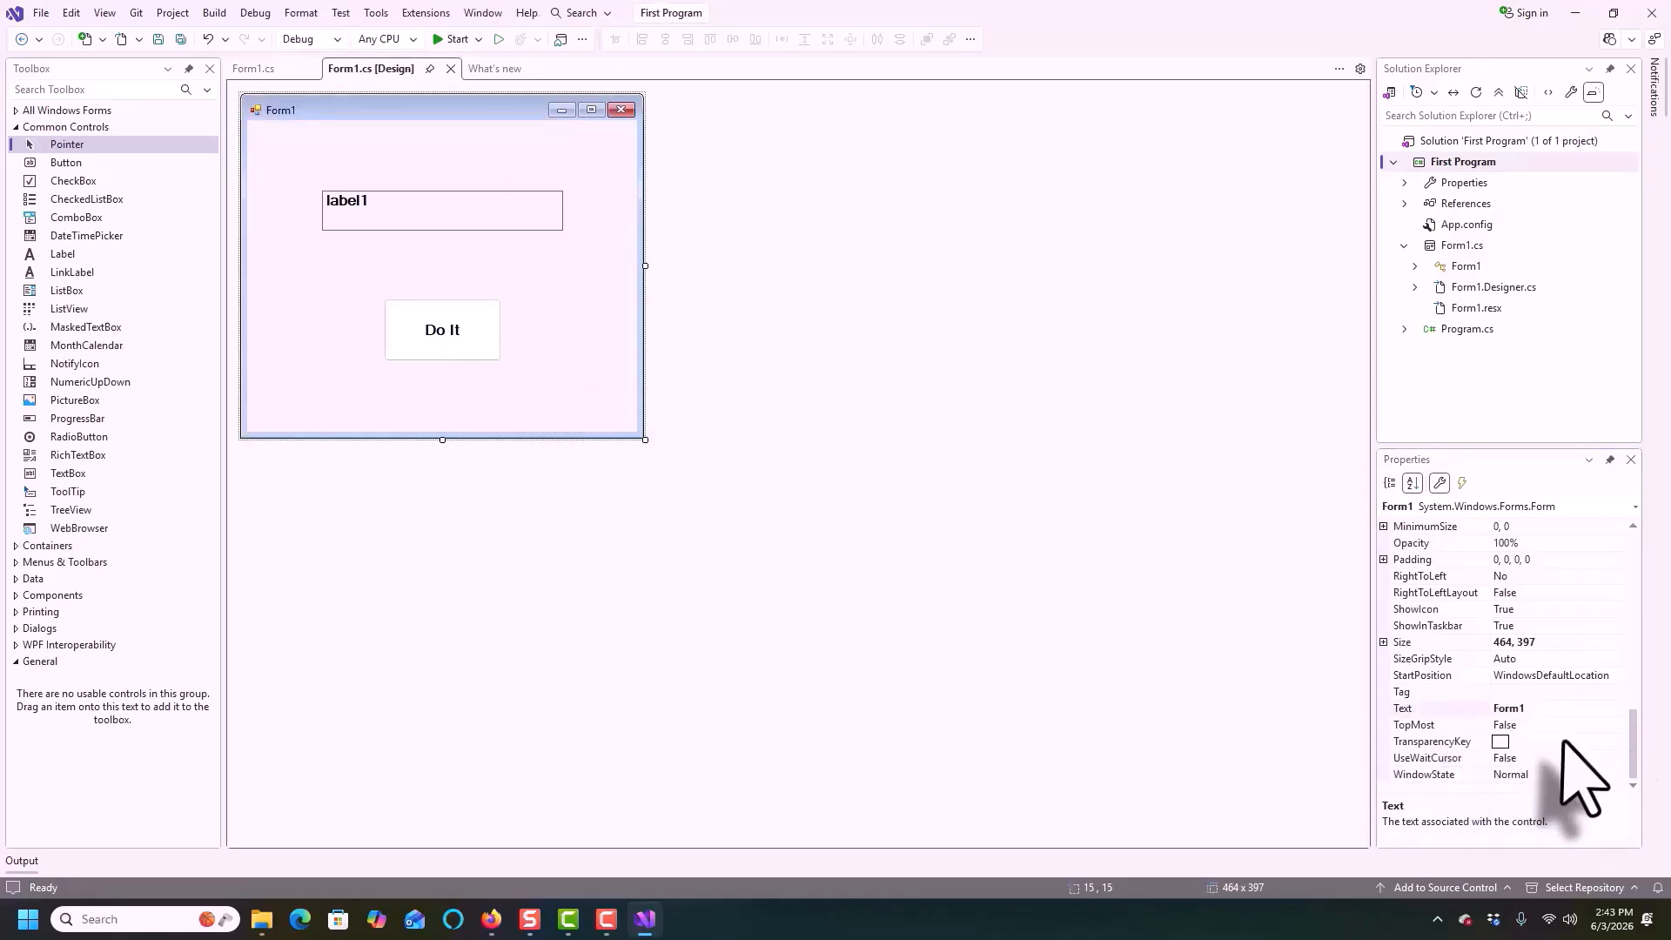
click(1462, 677)
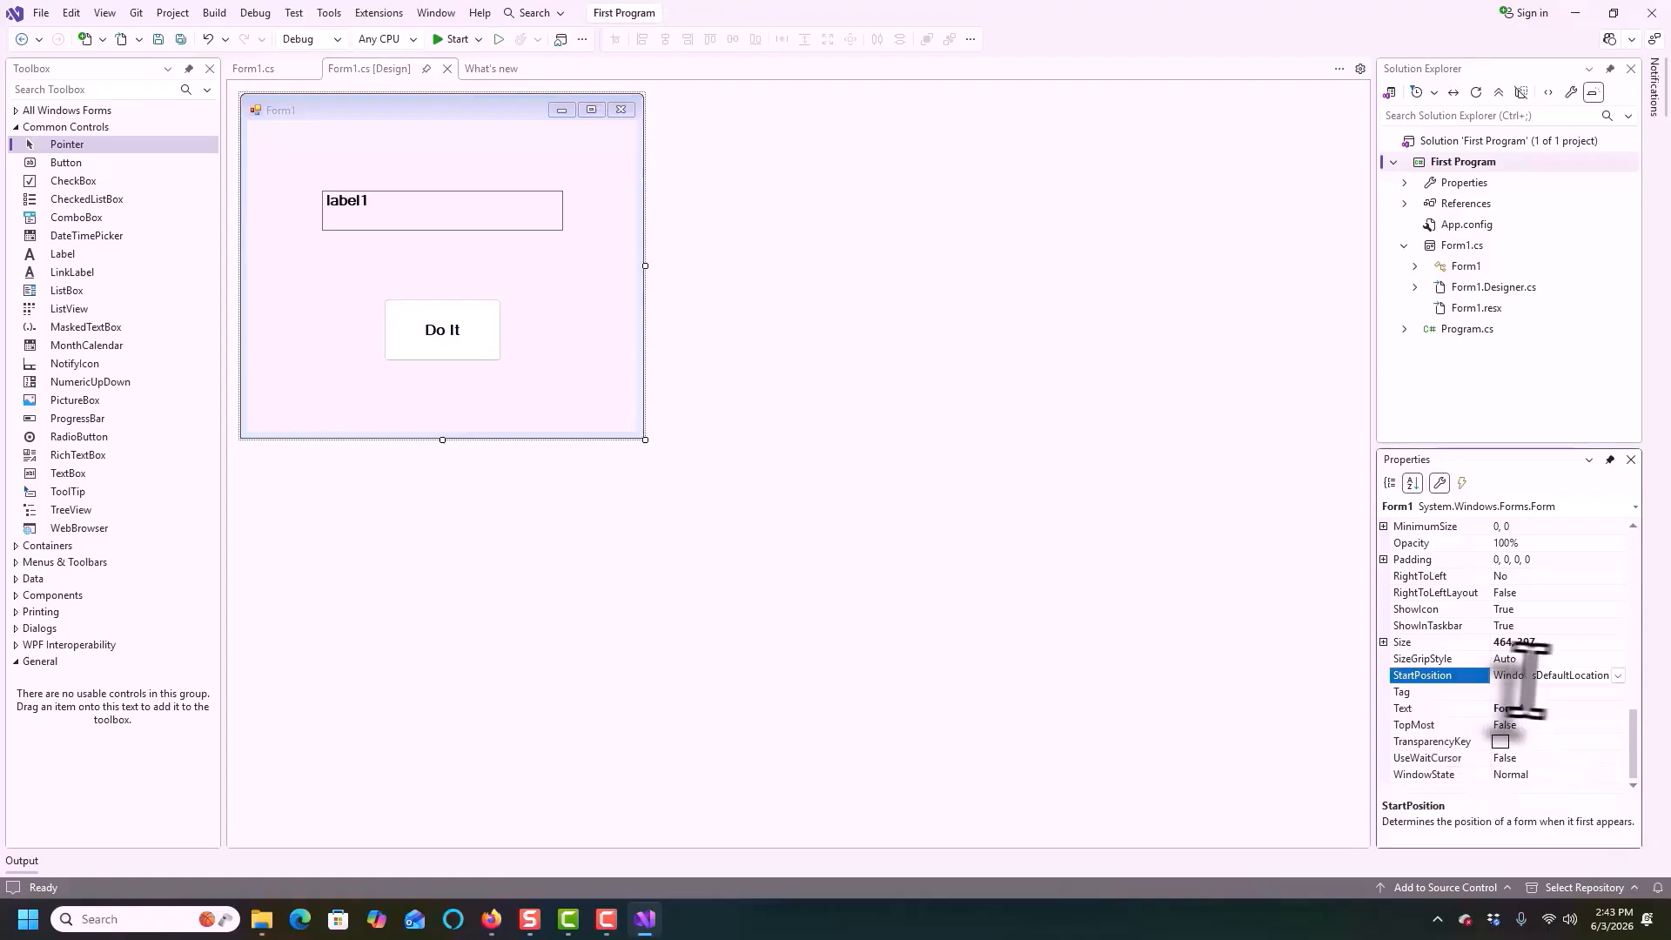
click(1617, 676)
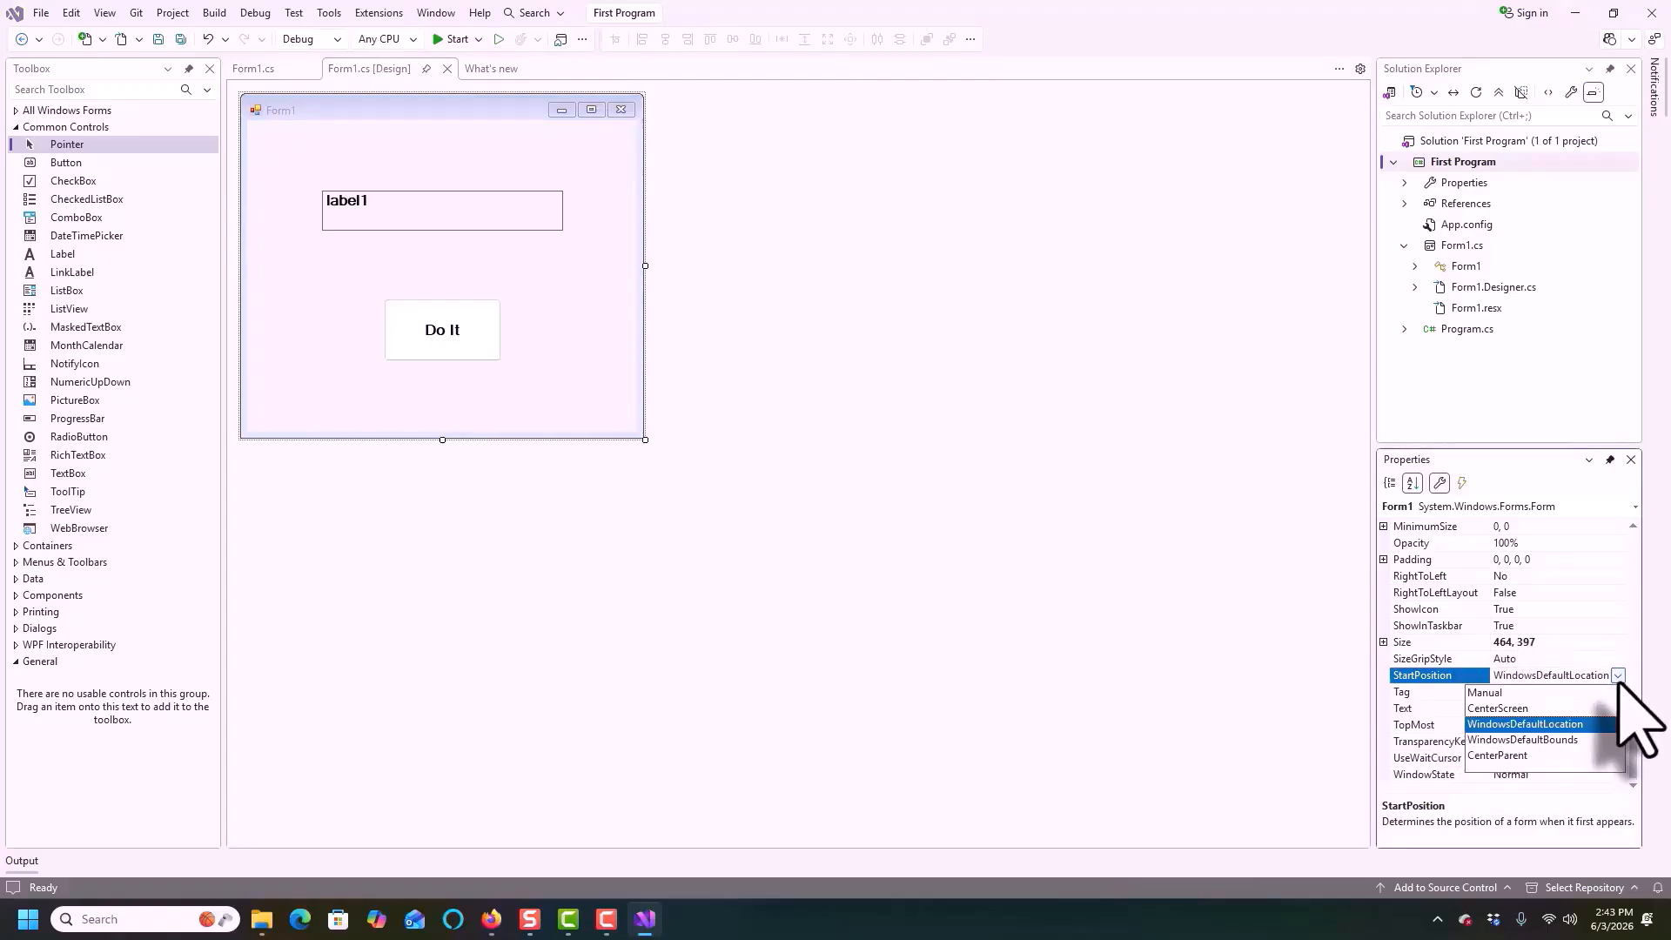
click(1514, 709)
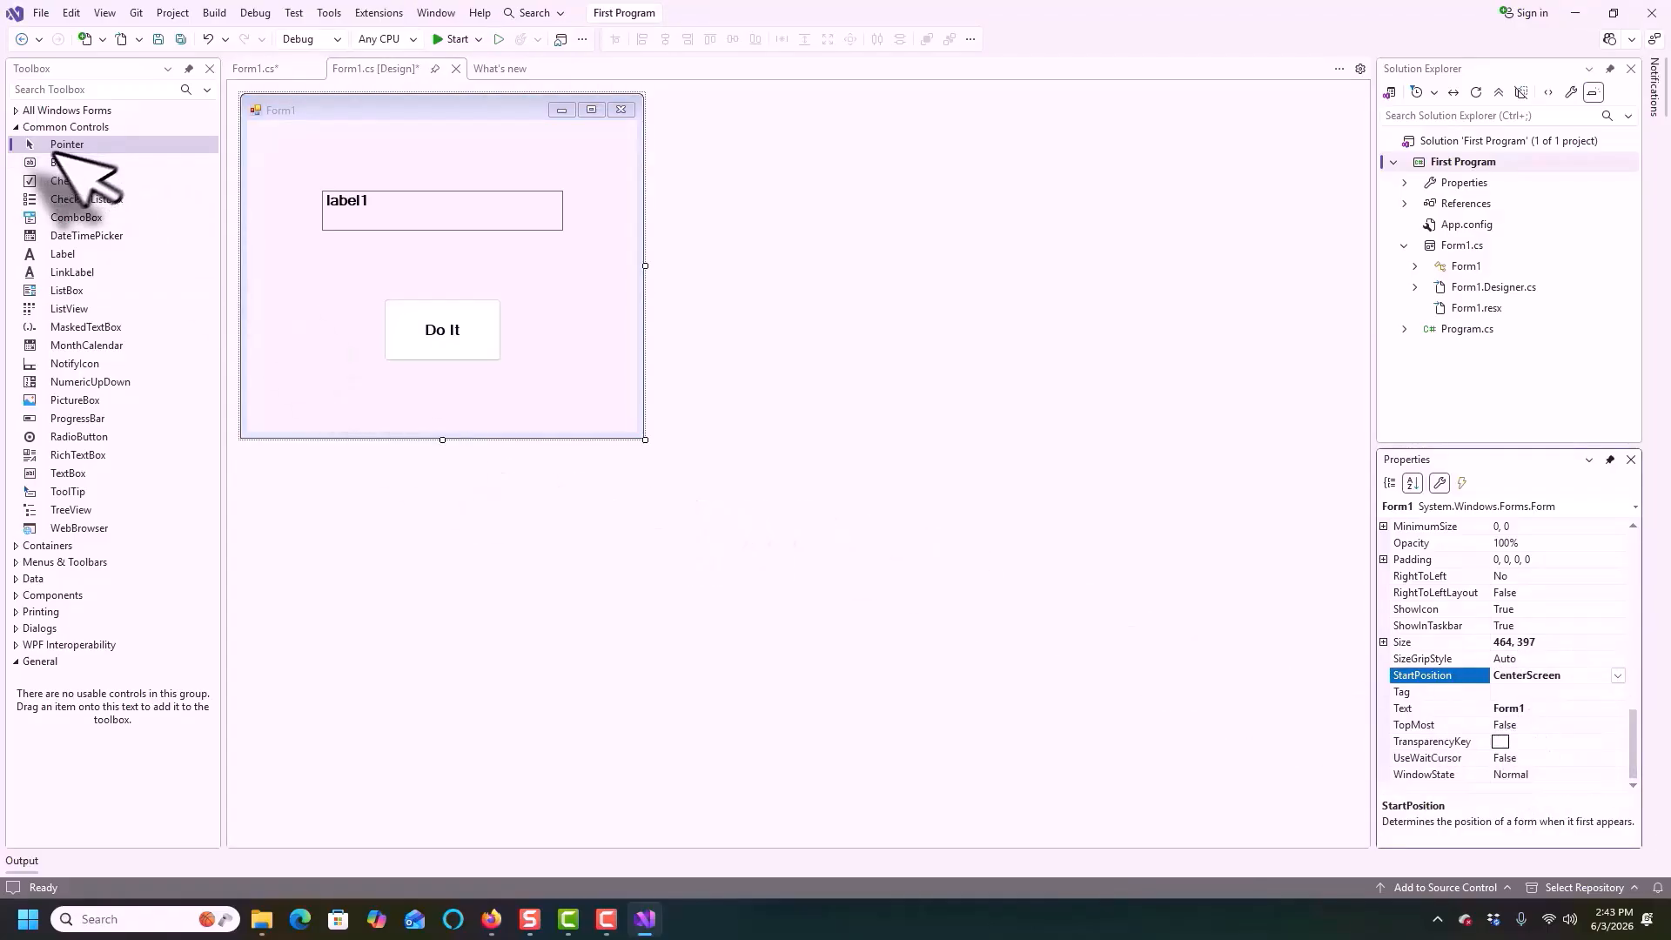
click(40, 12)
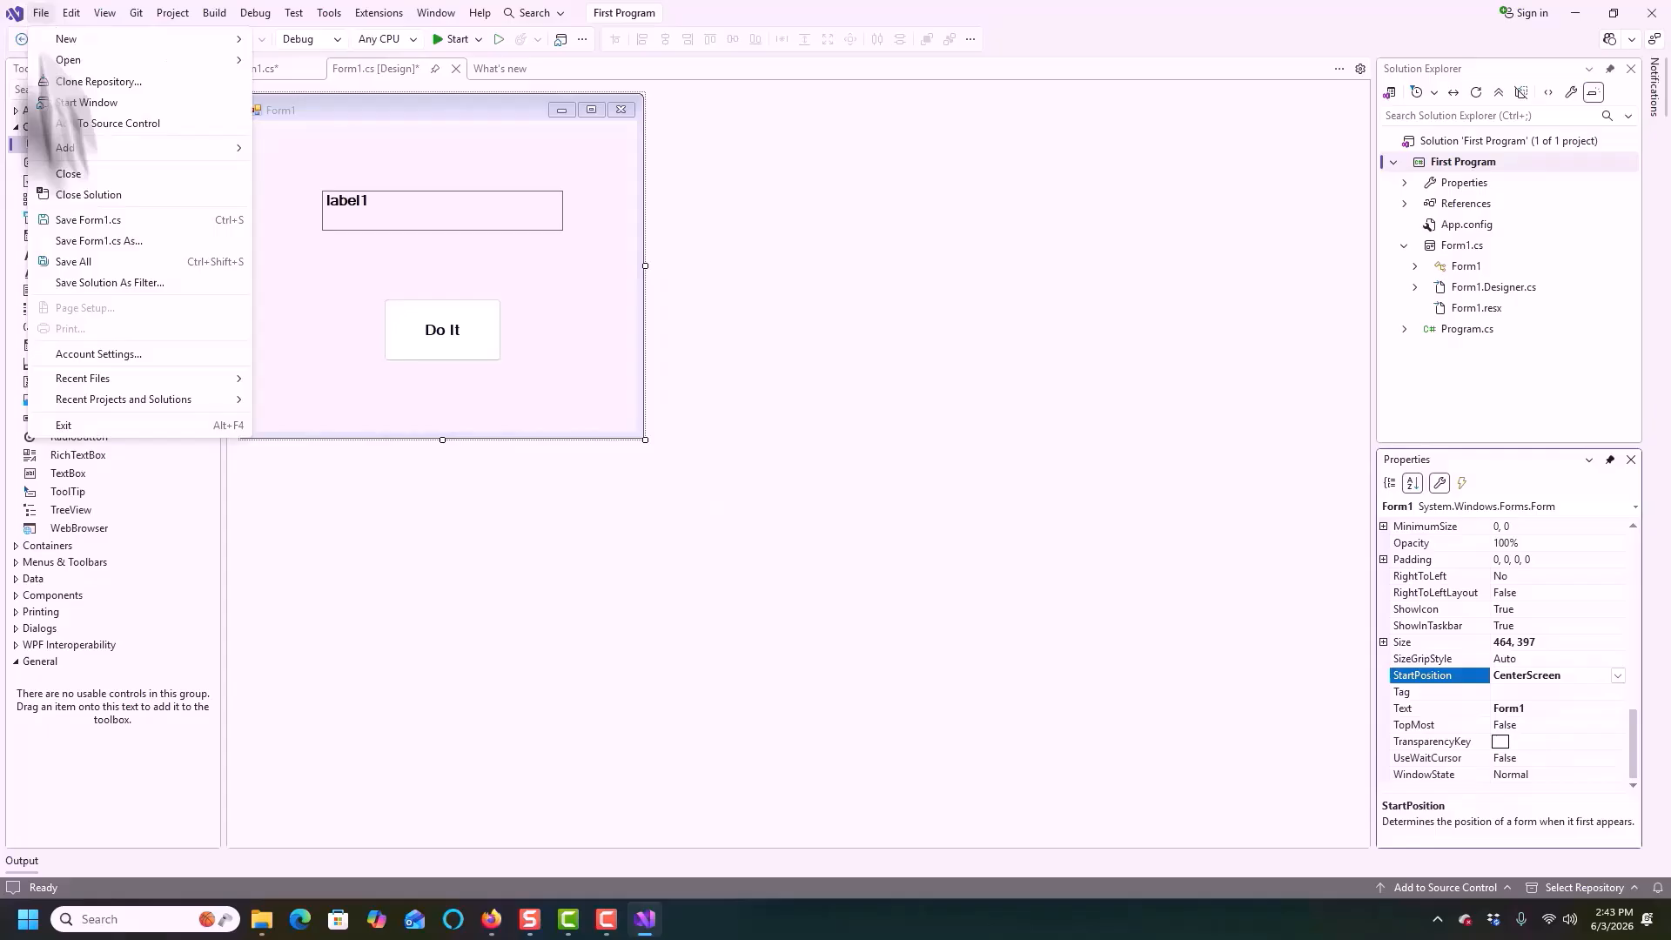
click(95, 261)
Run the program, press Do It in the running form, and close it
click(452, 40)
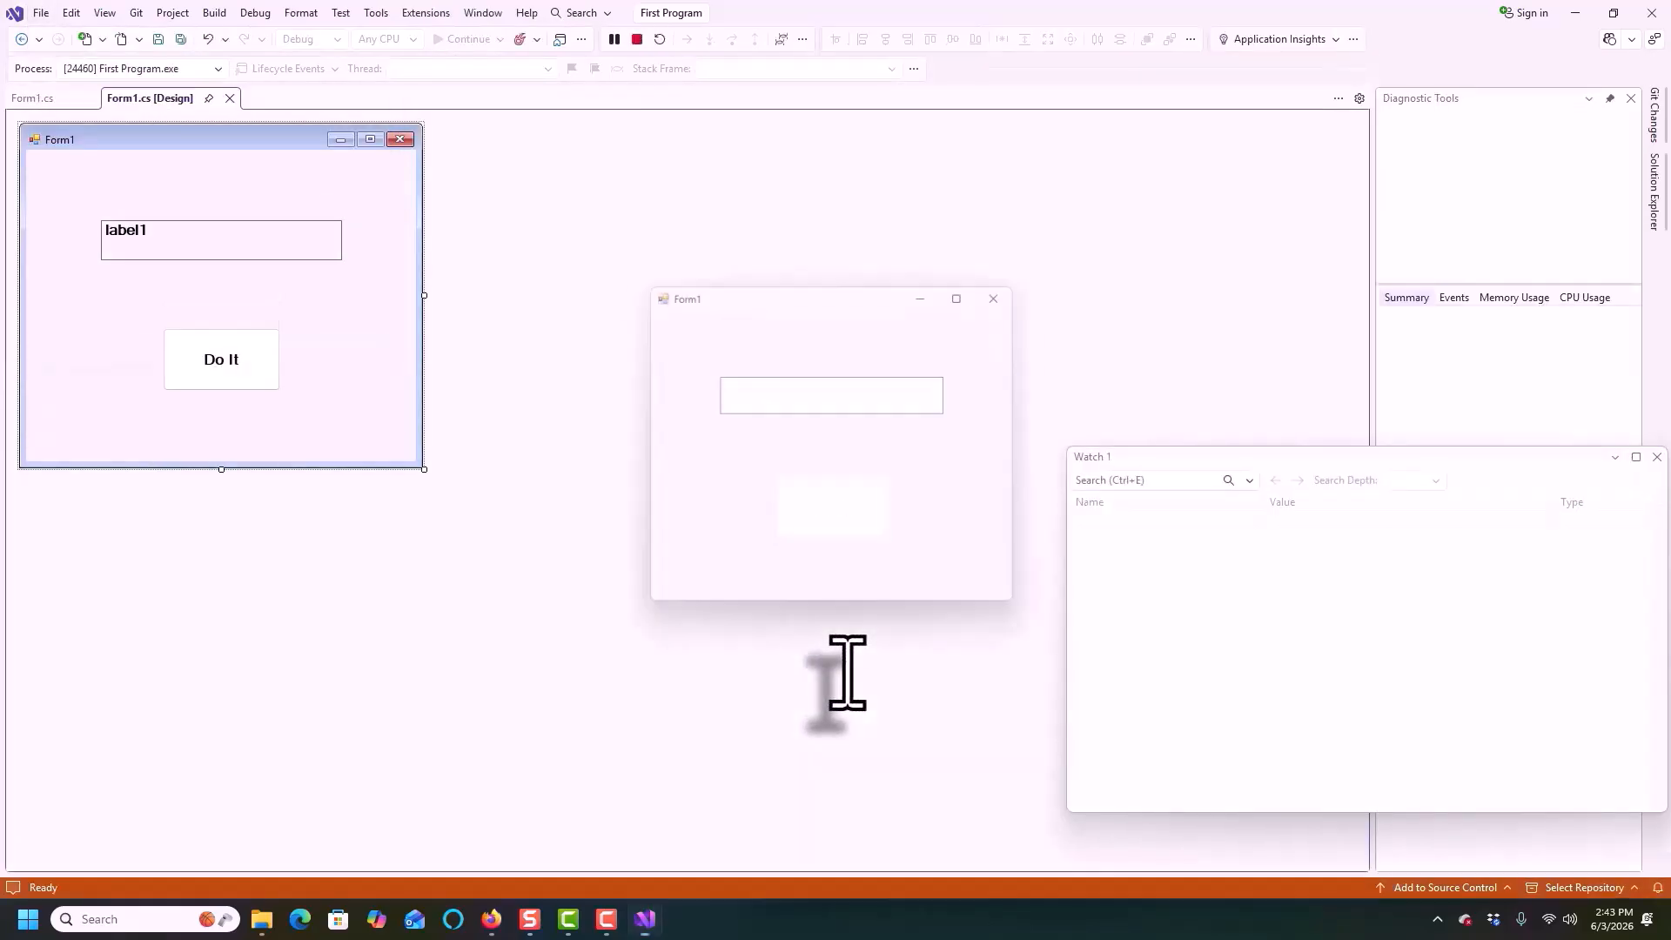
click(821, 513)
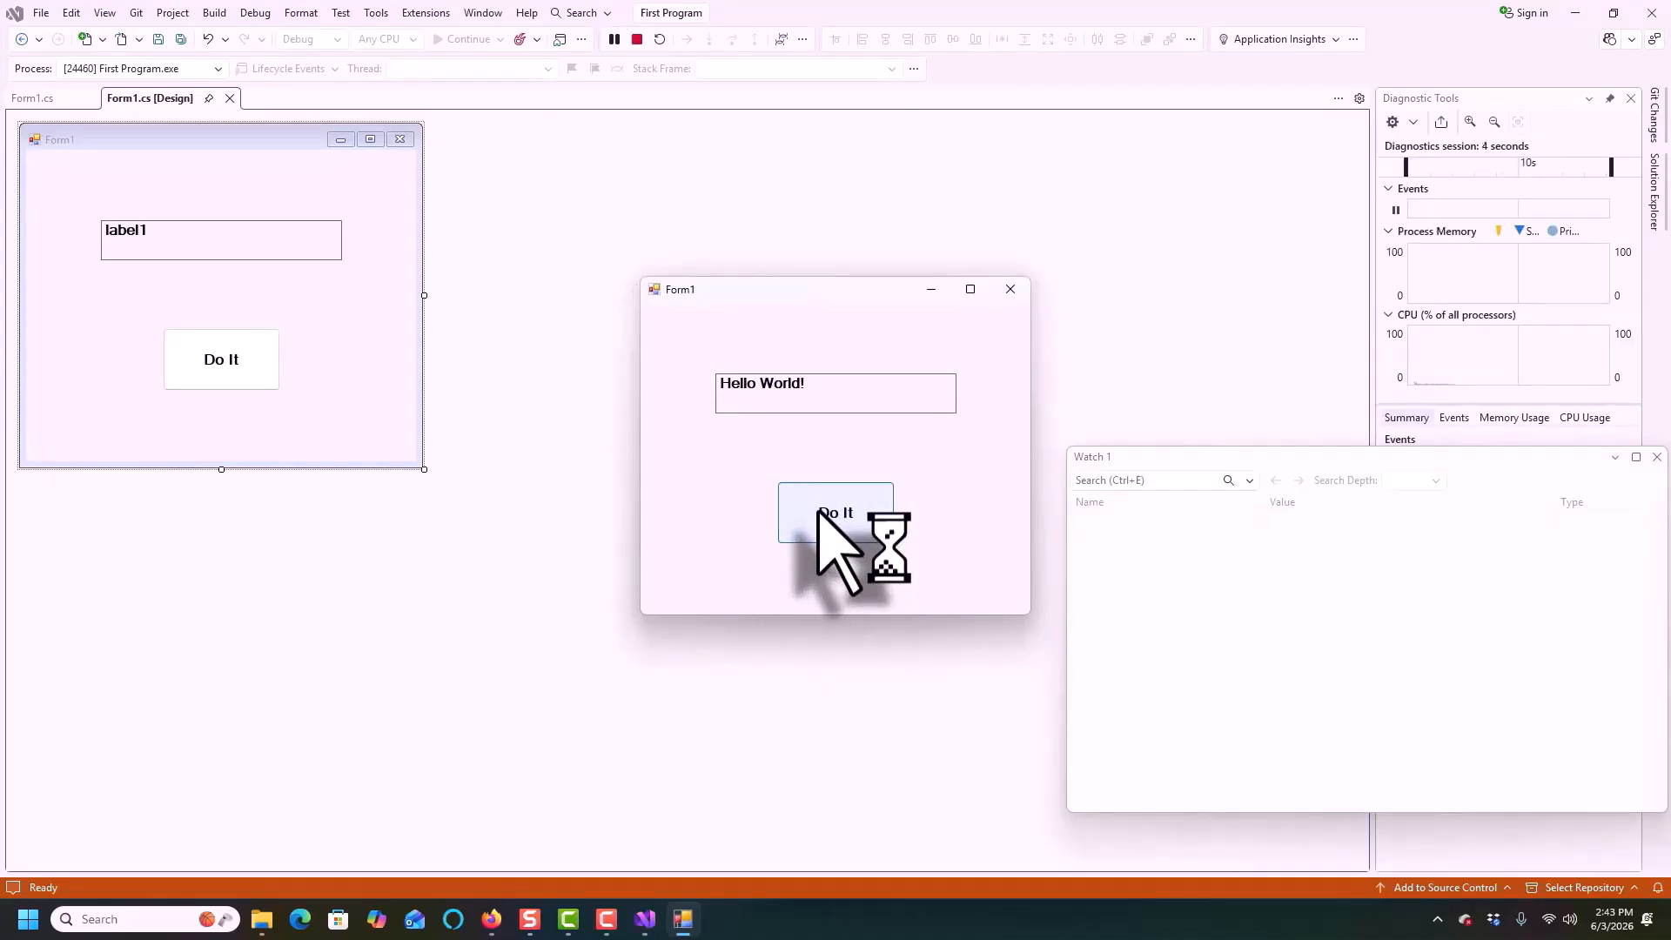
click(1011, 290)
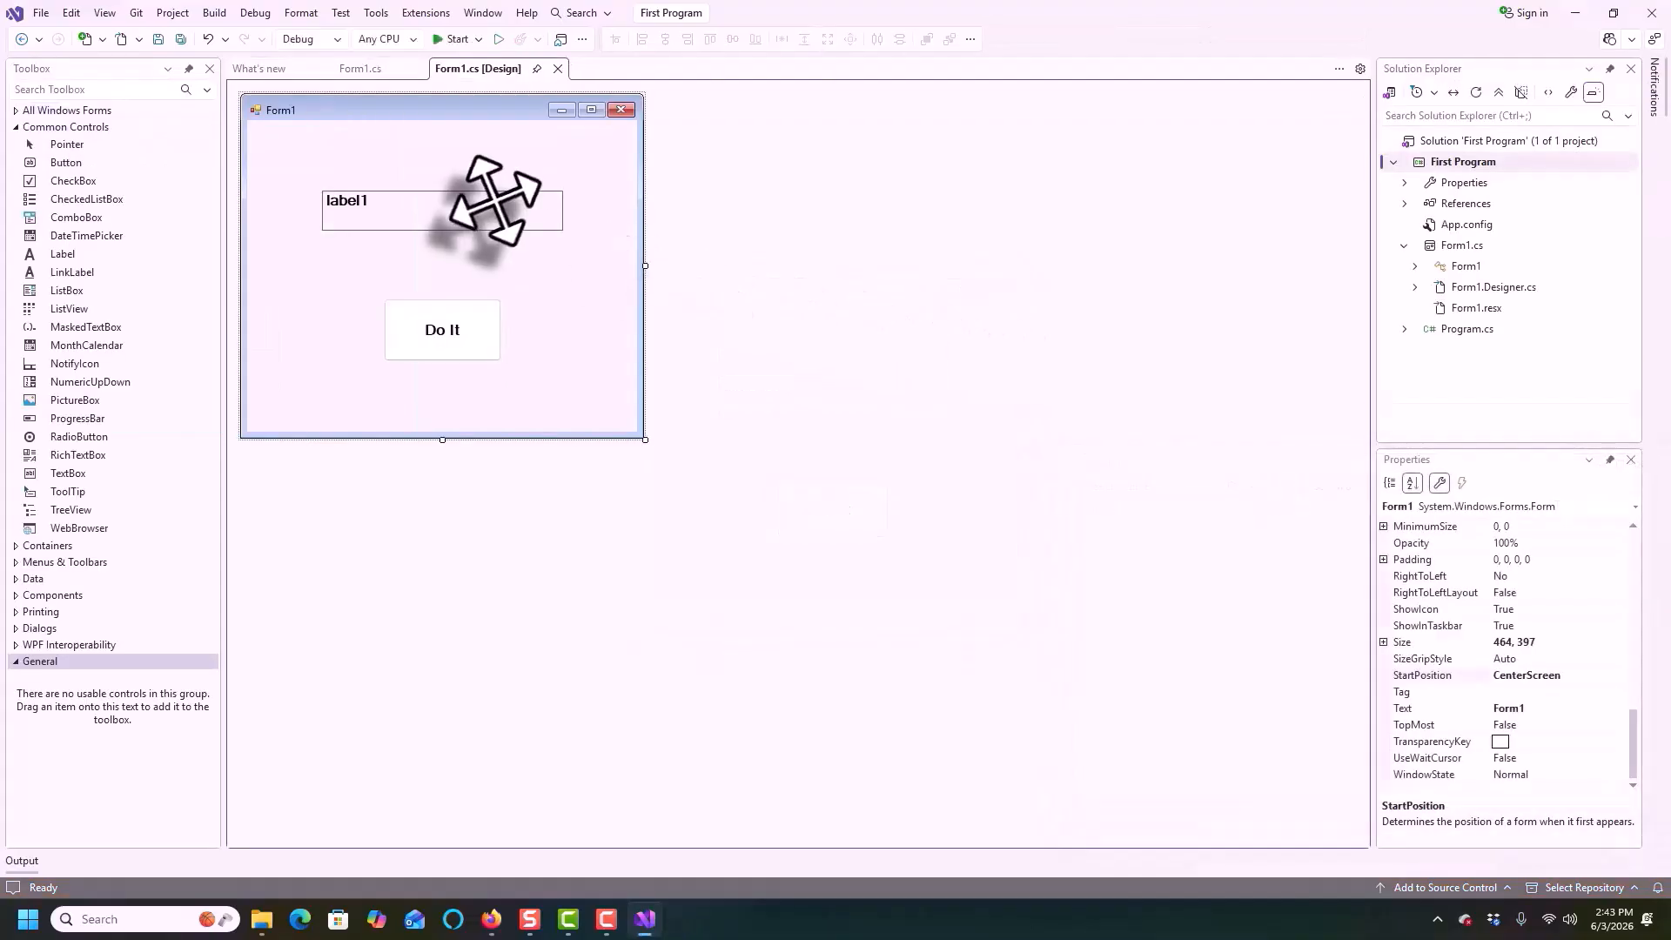